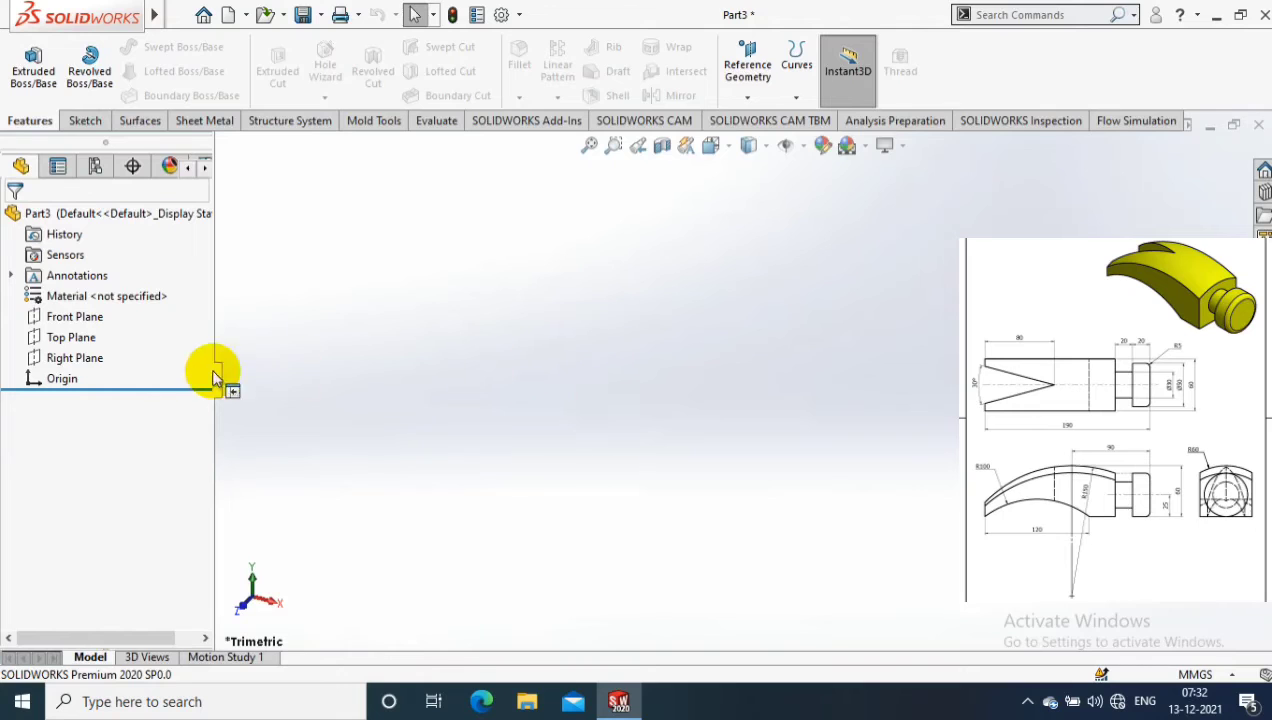
# Step: Face the Front Plane and draw a center rectangle centred on the origin
pyautogui.rightClick(88, 317)
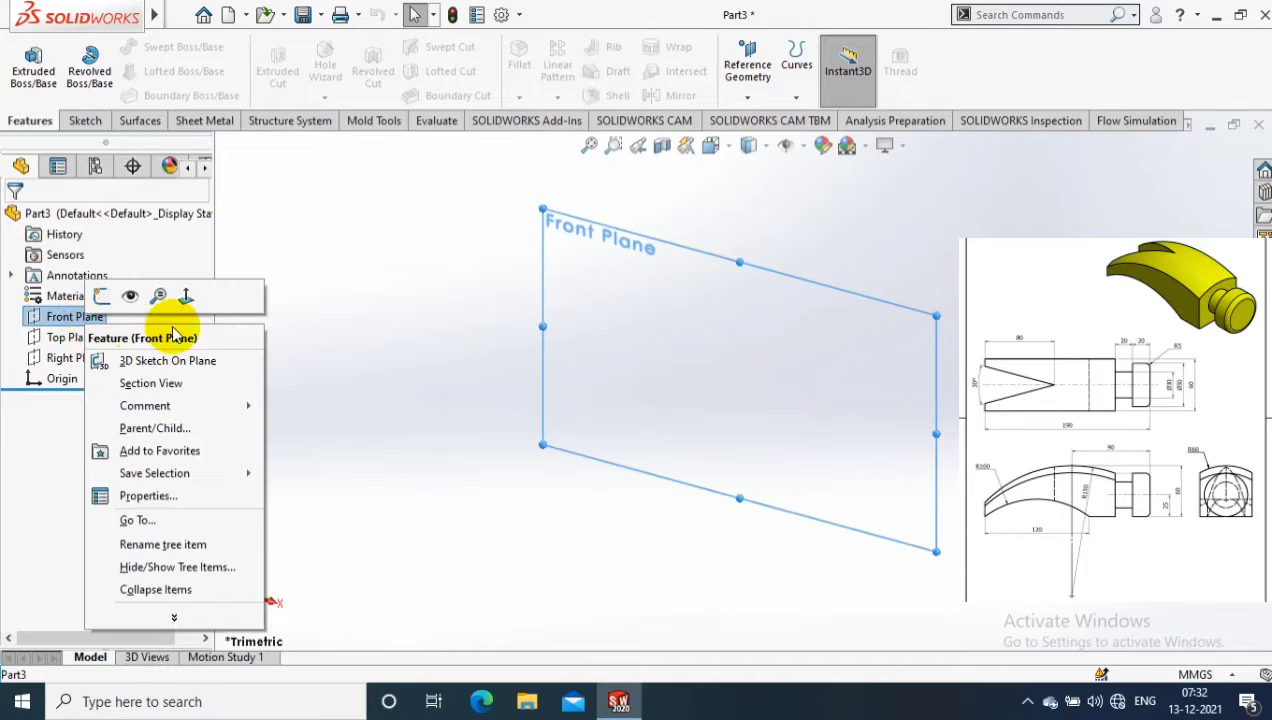
pyautogui.click(179, 287)
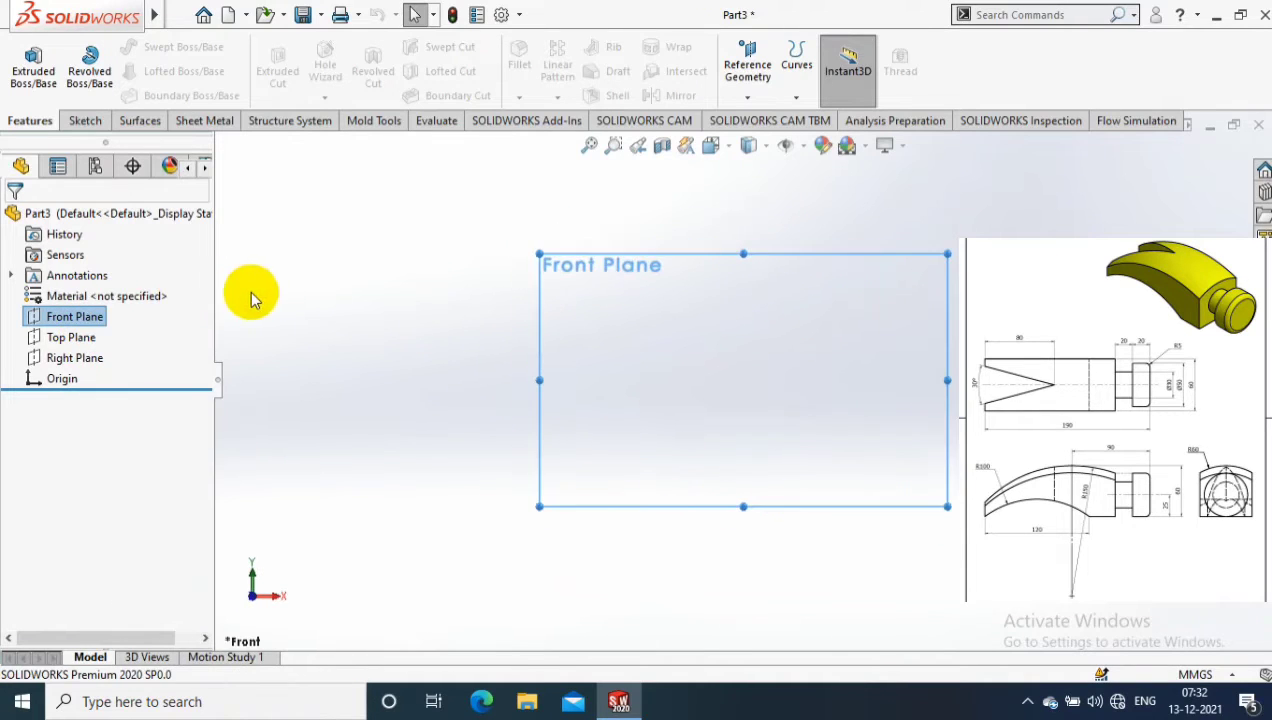
pyautogui.click(85, 124)
pyautogui.click(140, 71)
pyautogui.click(170, 117)
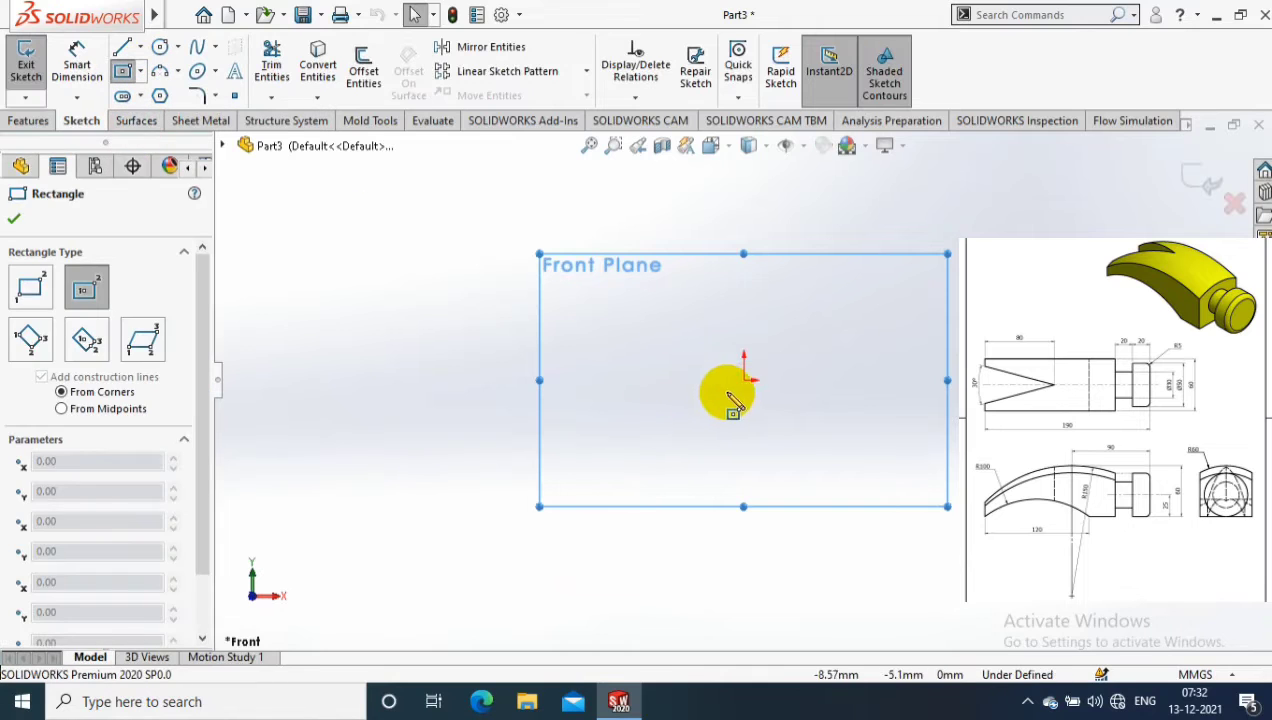
pyautogui.click(743, 380)
pyautogui.click(811, 486)
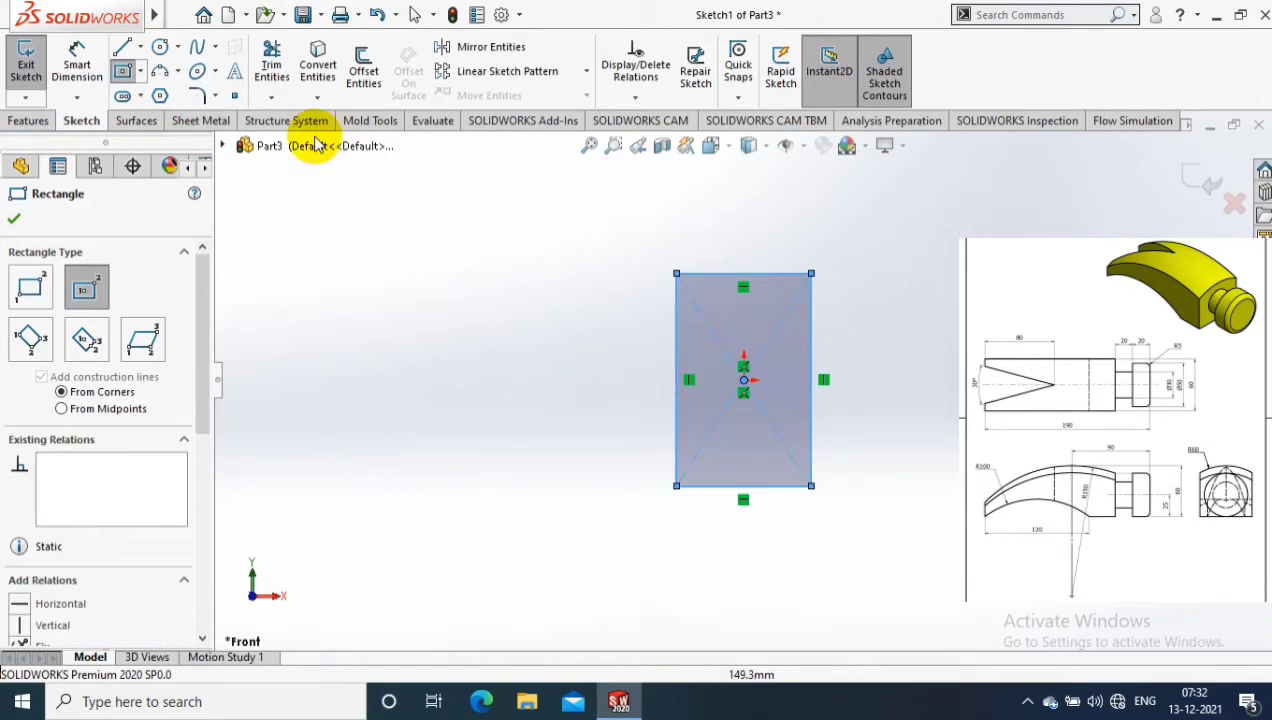
# Step: Dimension the rectangle's bottom edge to a 60 mm width
pyautogui.click(77, 65)
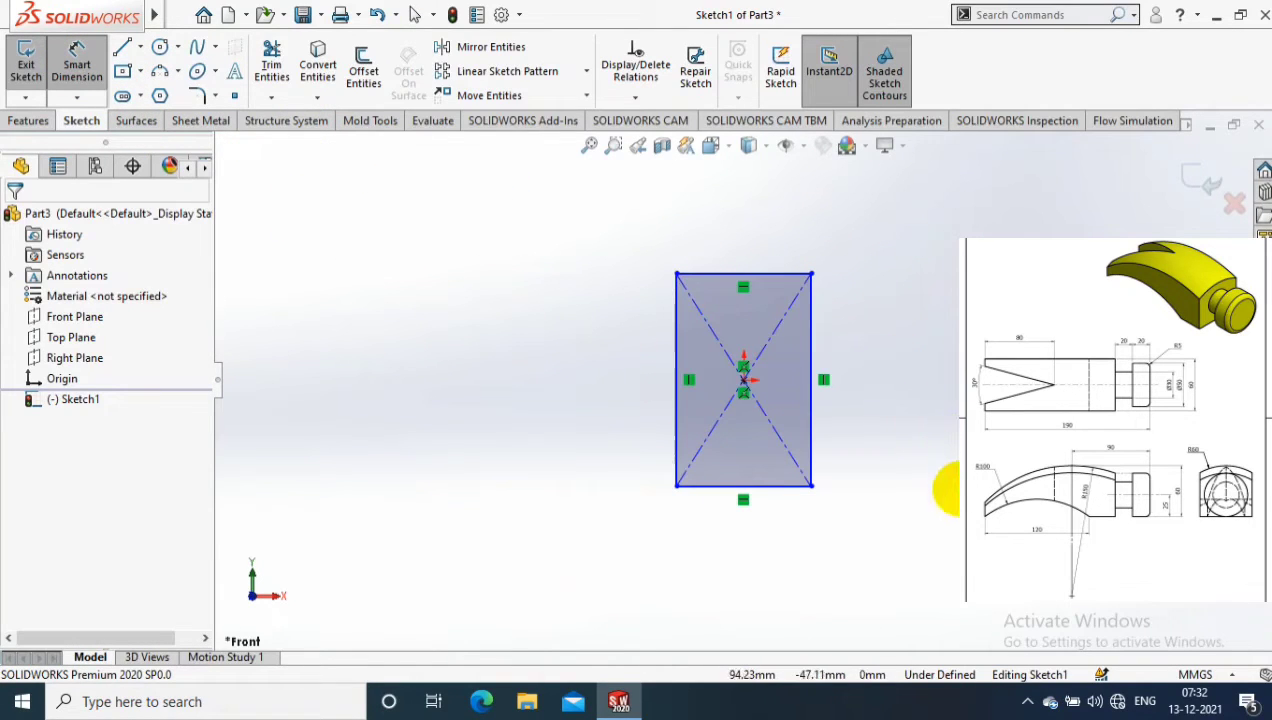
pyautogui.click(760, 486)
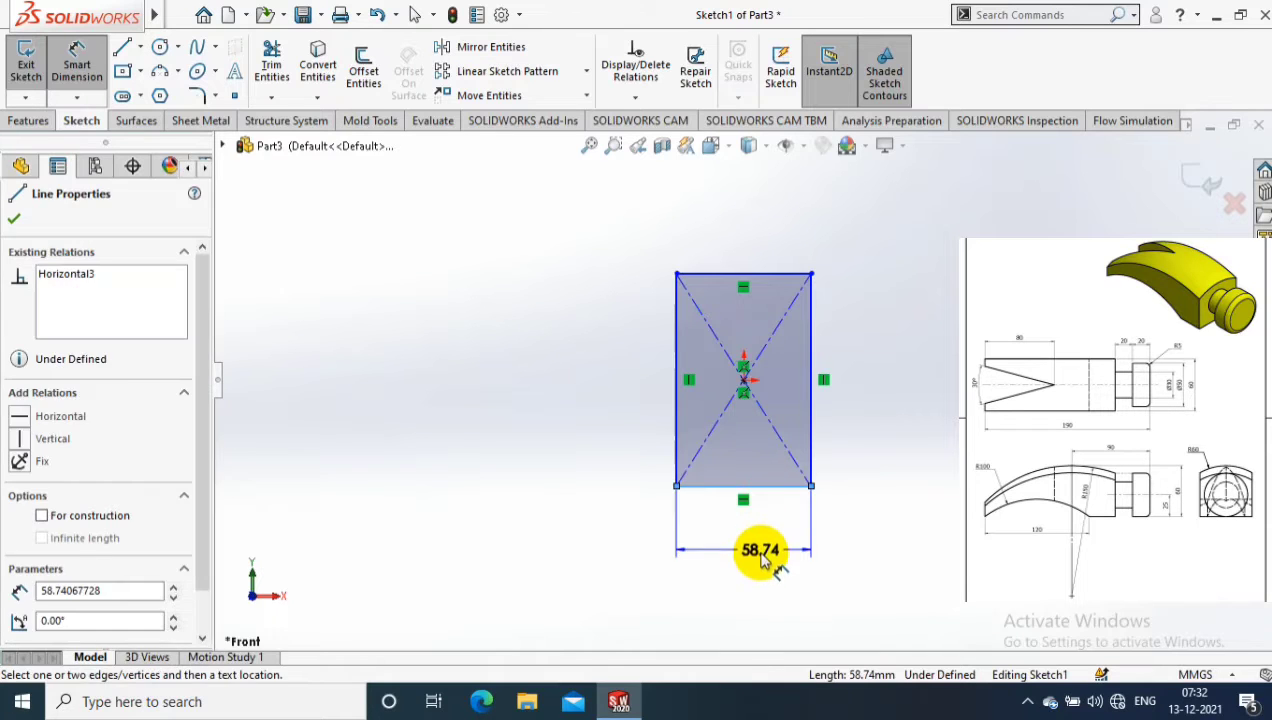
pyautogui.click(752, 584)
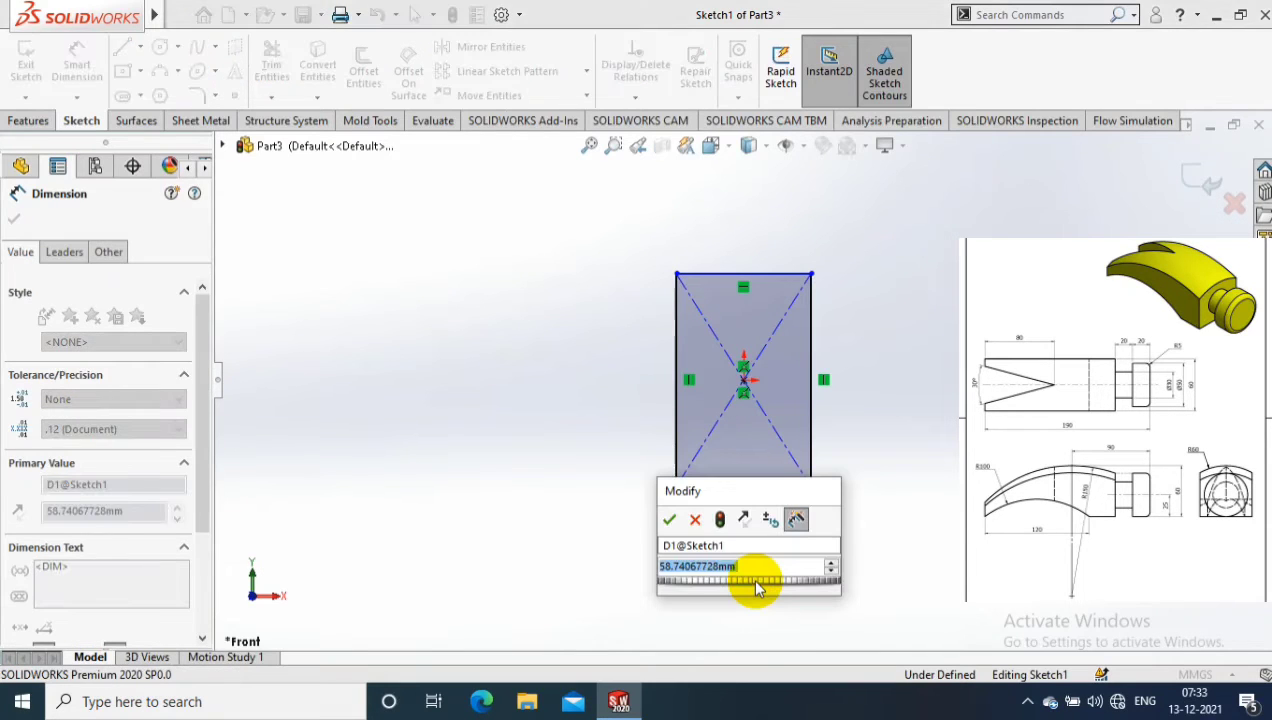
pyautogui.write('60')
pyautogui.press('Return')
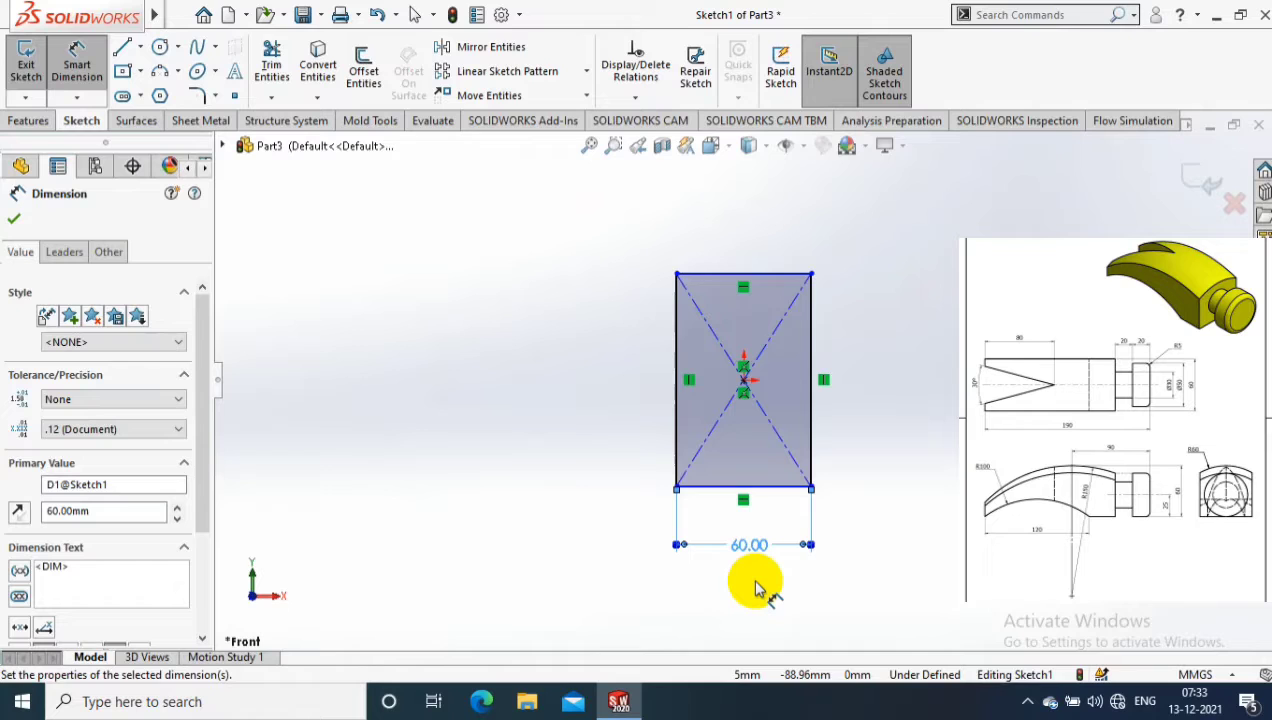
pyautogui.click(932, 352)
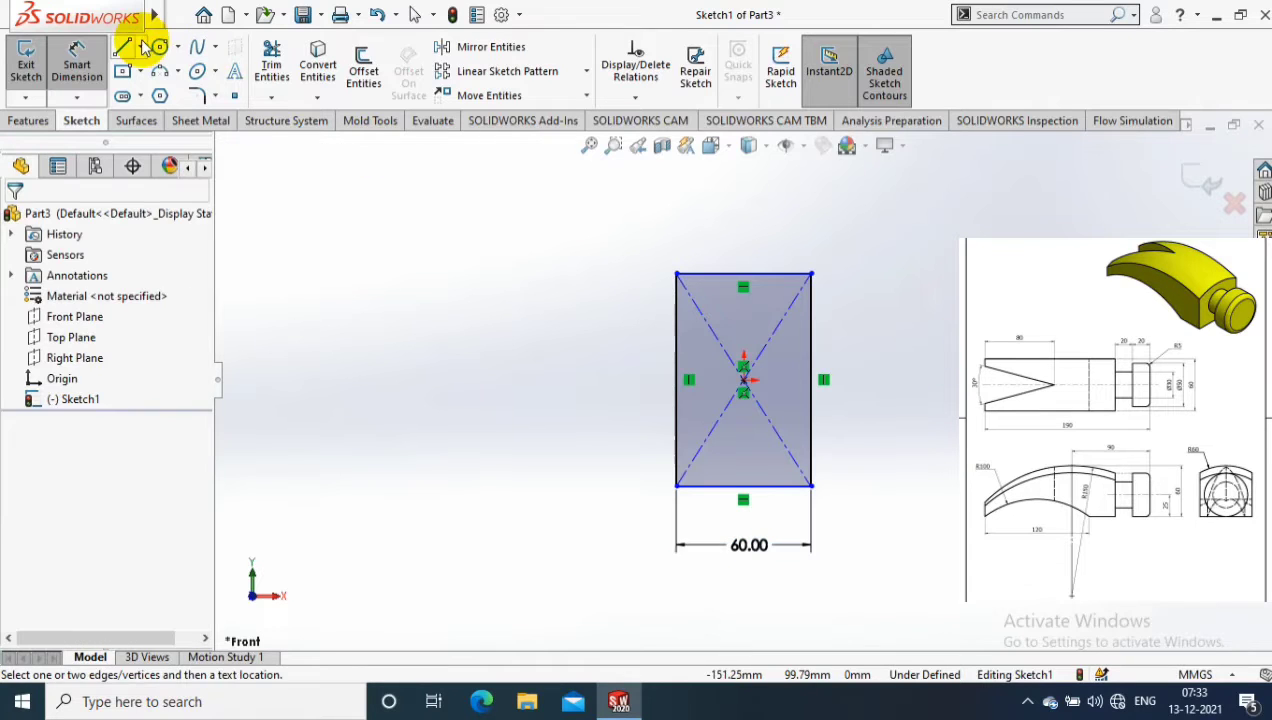
# Step: Select the centre-point Circle tool
pyautogui.click(141, 47)
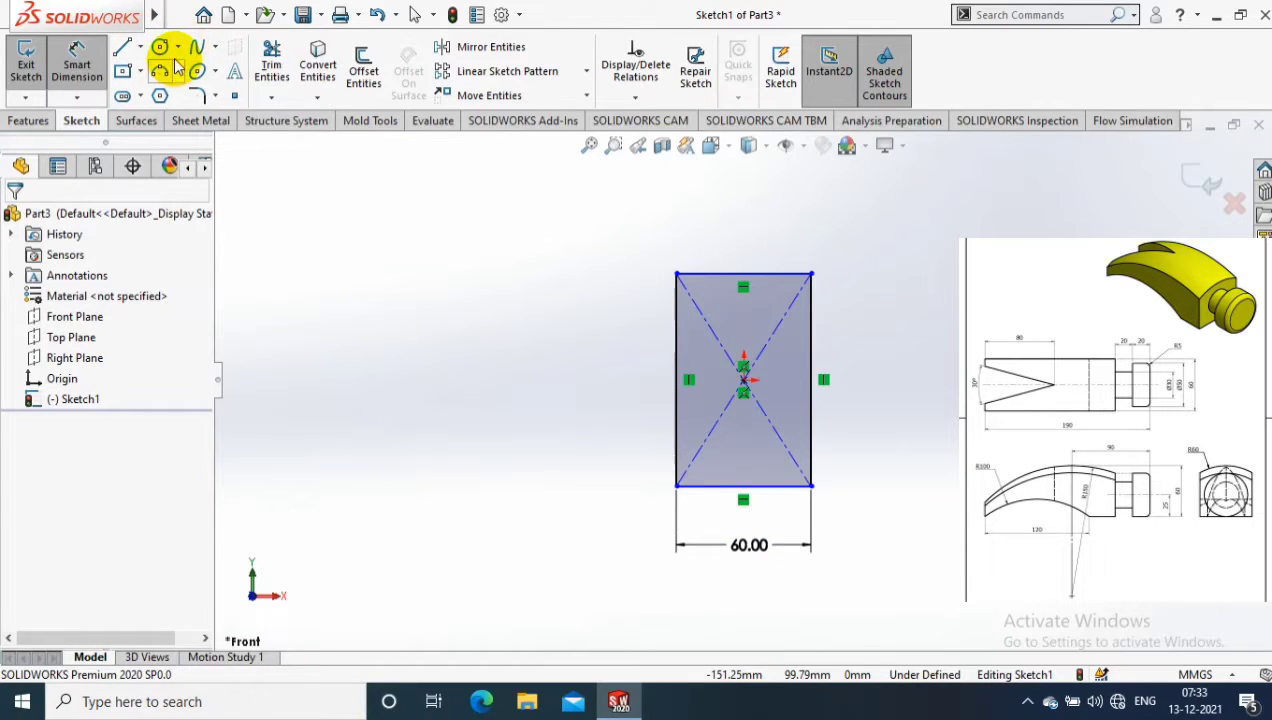
pyautogui.click(177, 47)
pyautogui.click(178, 69)
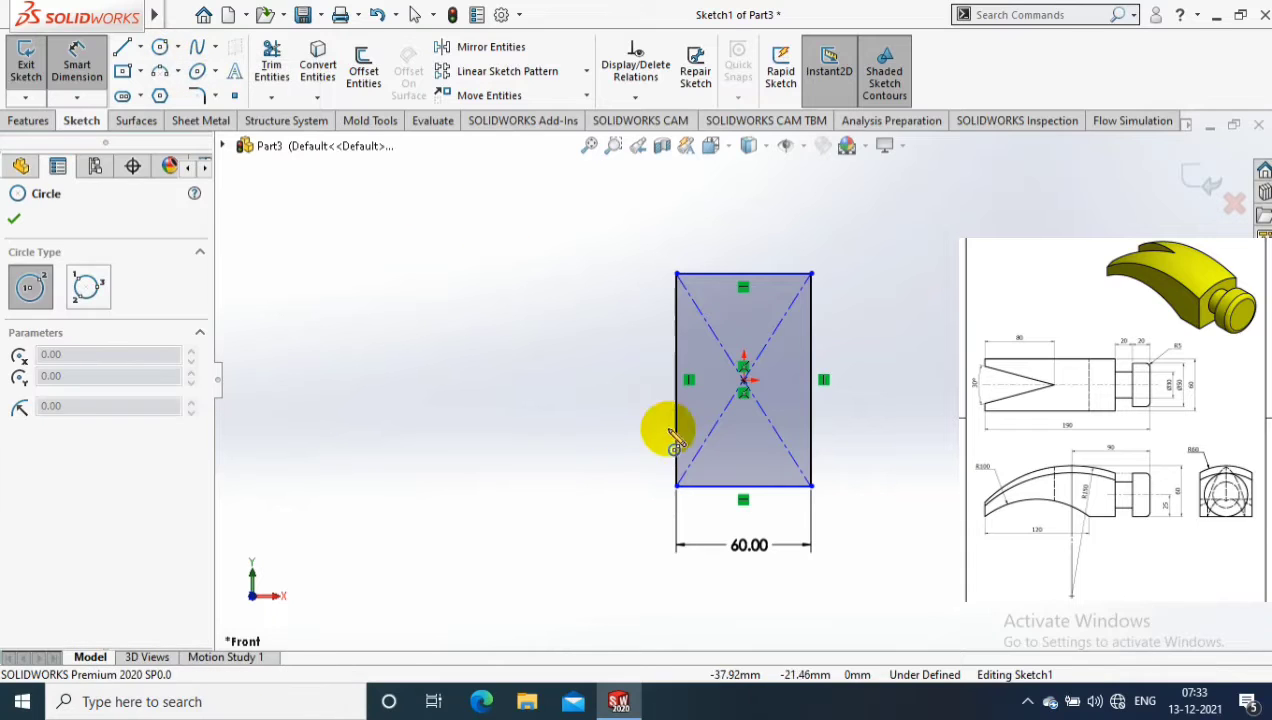
# Step: Draw a circle below the origin and dimension its diameter to 120 mm
pyautogui.click(744, 428)
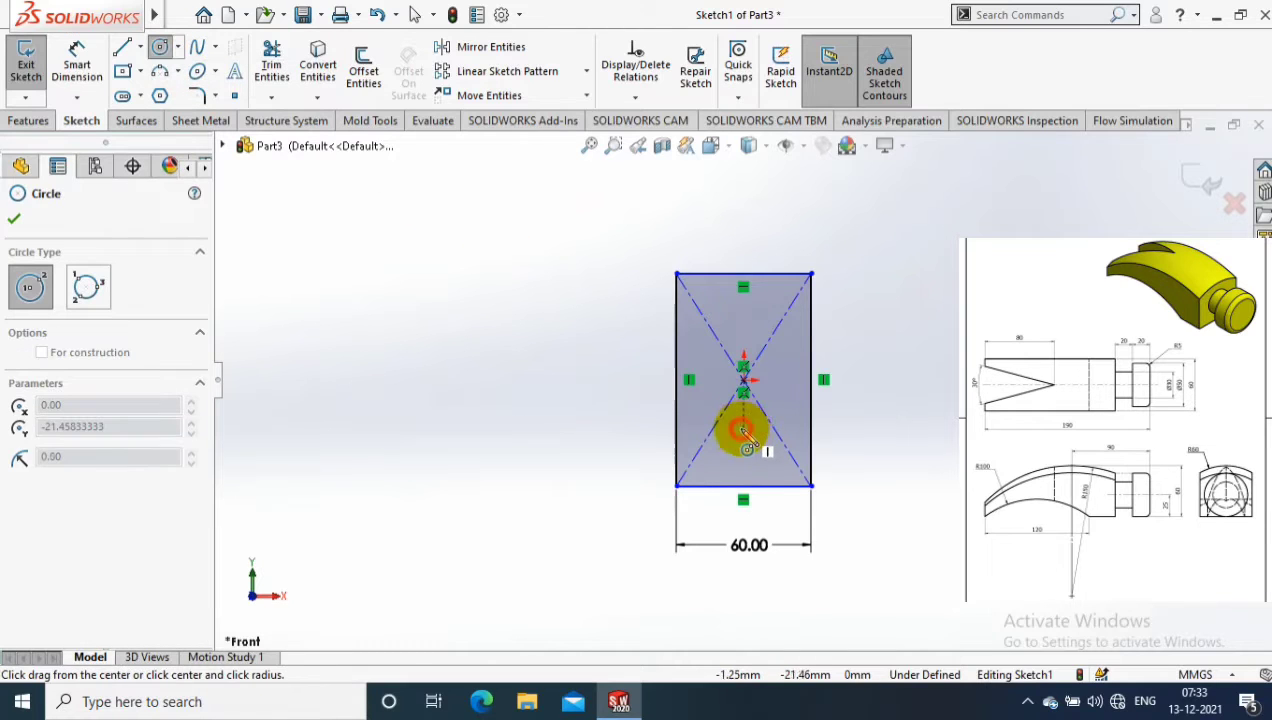
pyautogui.click(828, 524)
pyautogui.click(77, 62)
pyautogui.click(652, 310)
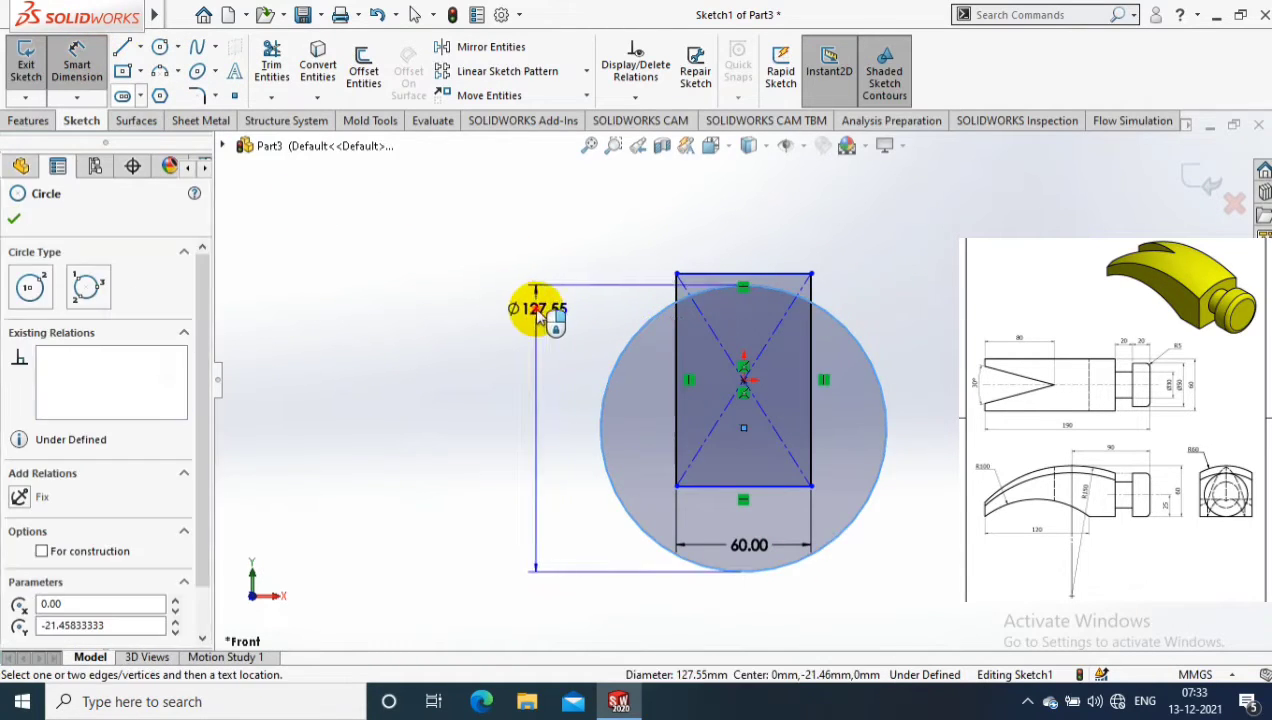
pyautogui.click(537, 312)
pyautogui.write('120')
pyautogui.press('Return')
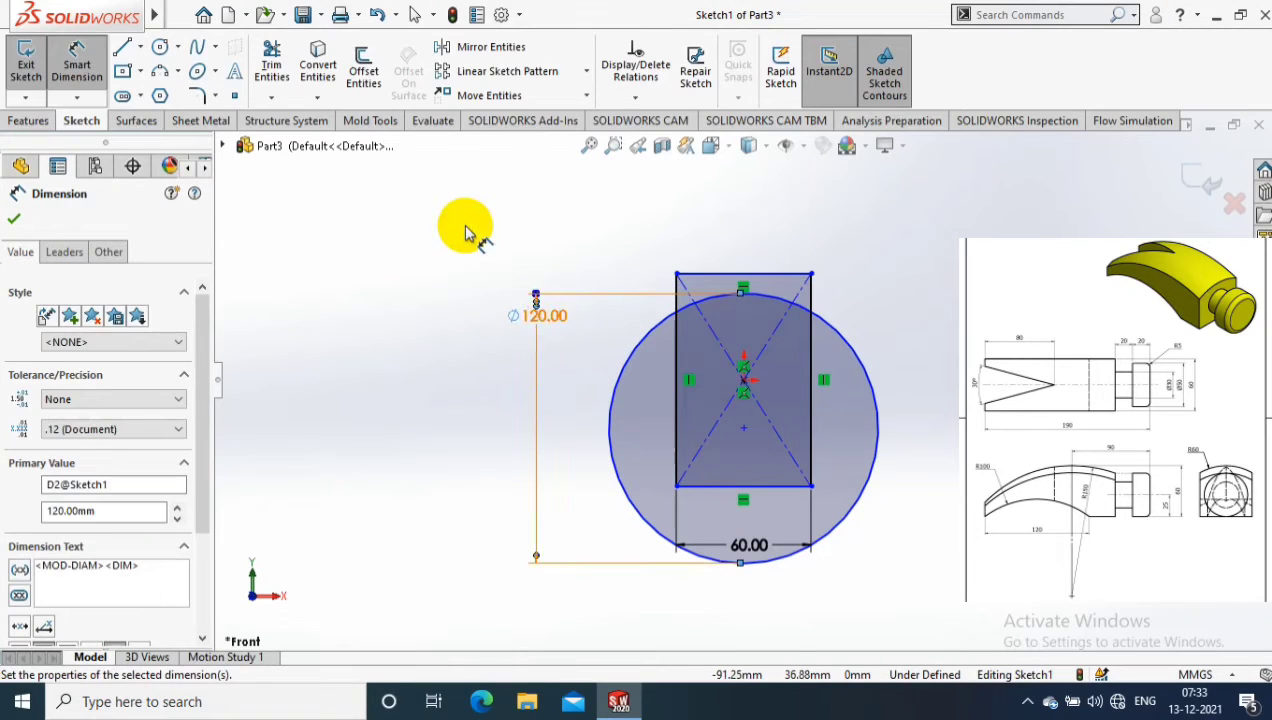
pyautogui.click(471, 198)
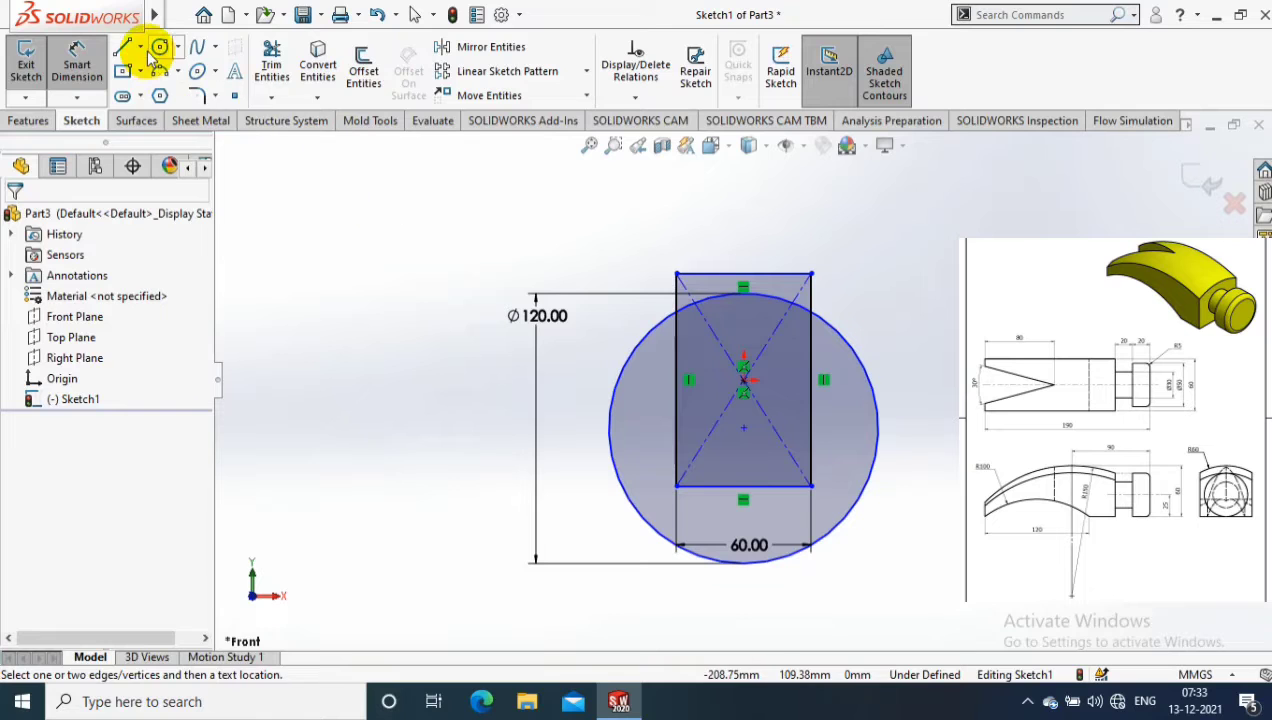
# Step: Draw a vertical centreline up from the rectangle's bottom midpoint, dimensioned 60 mm long
pyautogui.click(140, 47)
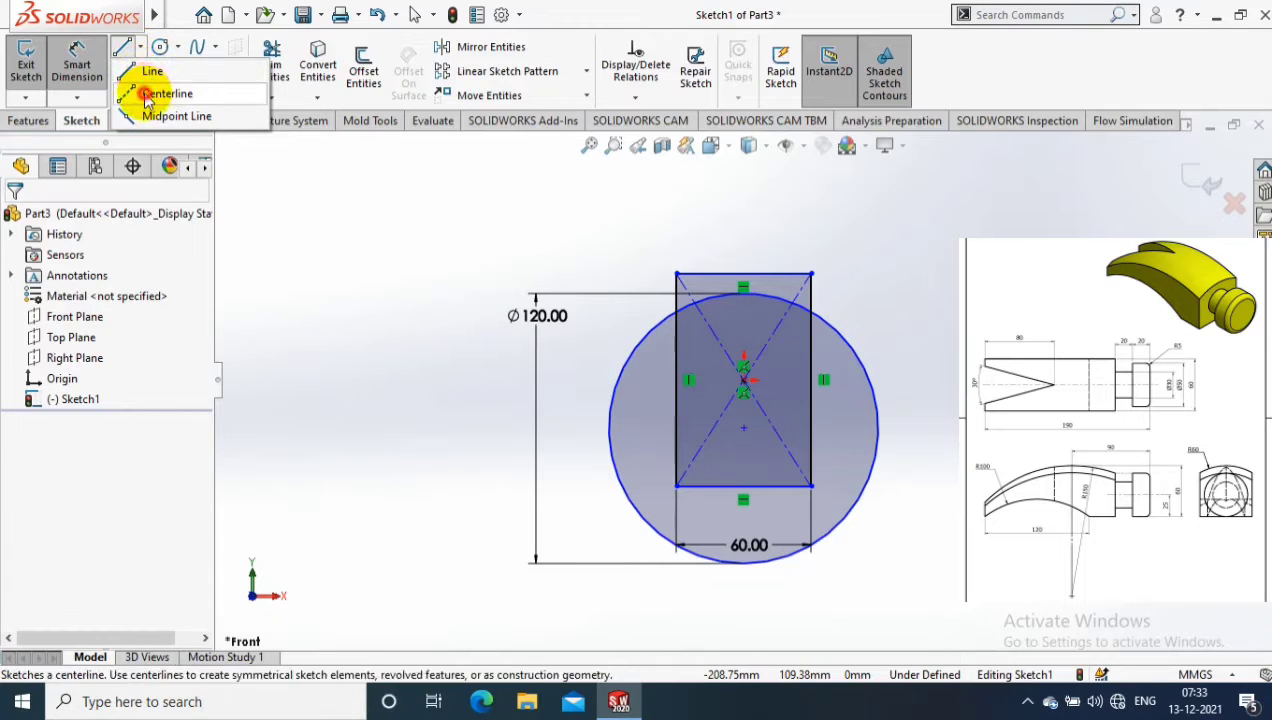
pyautogui.click(167, 93)
pyautogui.click(743, 487)
pyautogui.click(743, 333)
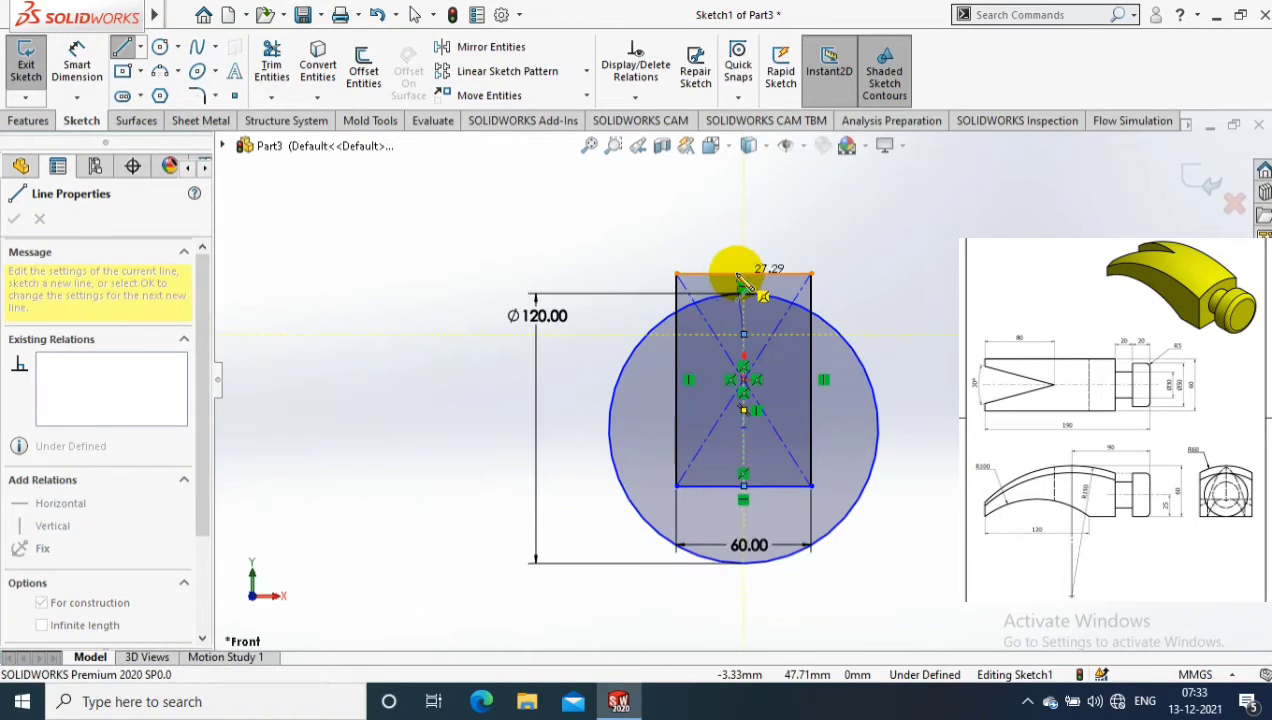
pyautogui.click(743, 273)
pyautogui.press('Escape')
pyautogui.click(77, 70)
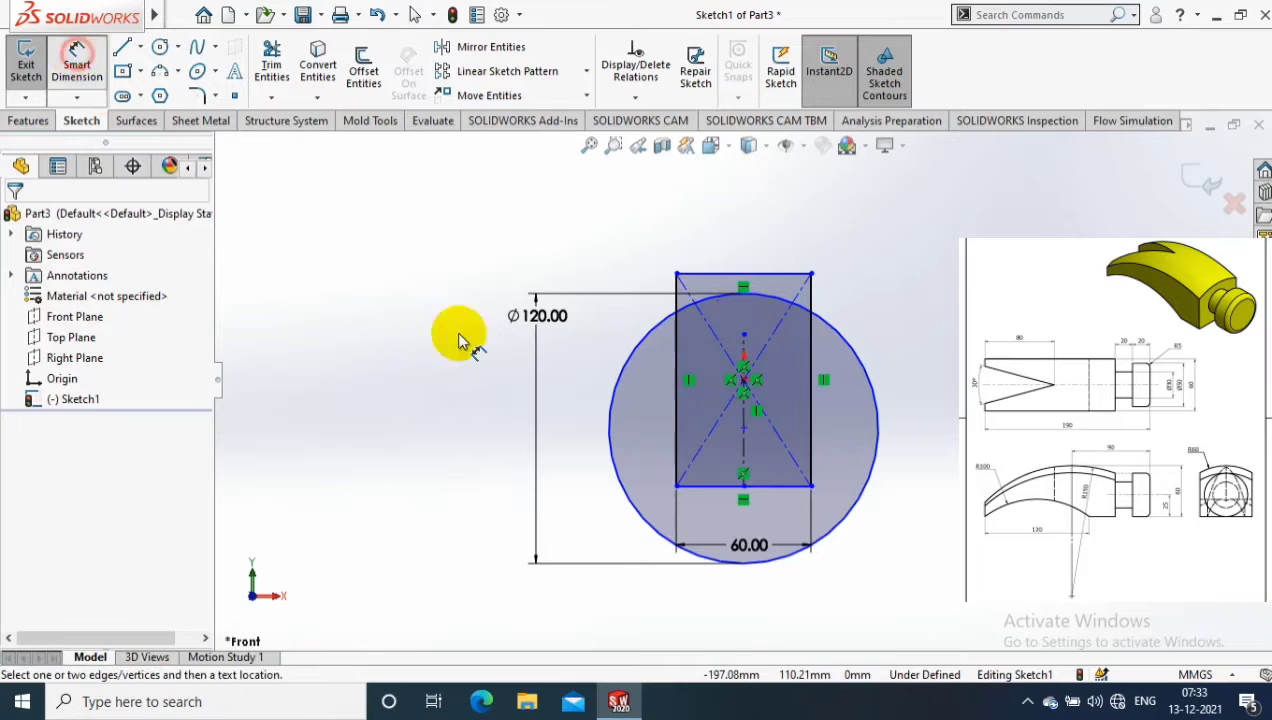
pyautogui.click(722, 443)
pyautogui.click(566, 417)
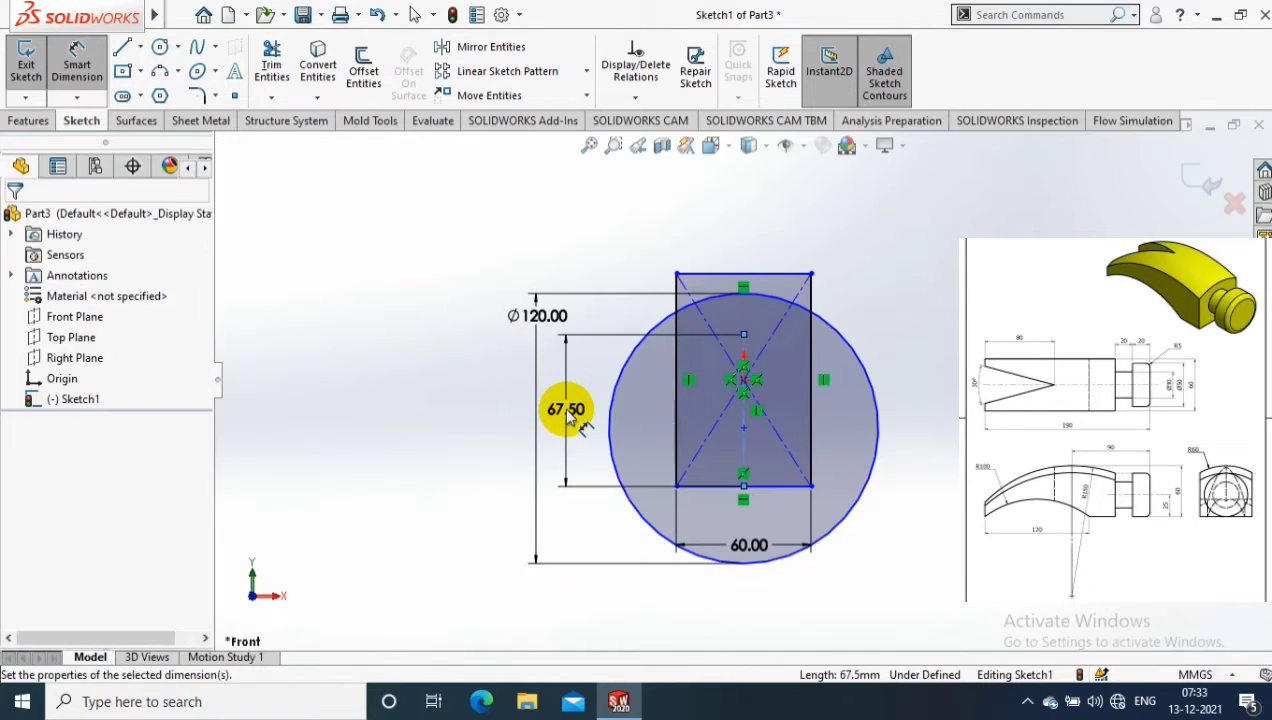
pyautogui.write('60')
pyautogui.press('Return')
pyautogui.press('Escape')
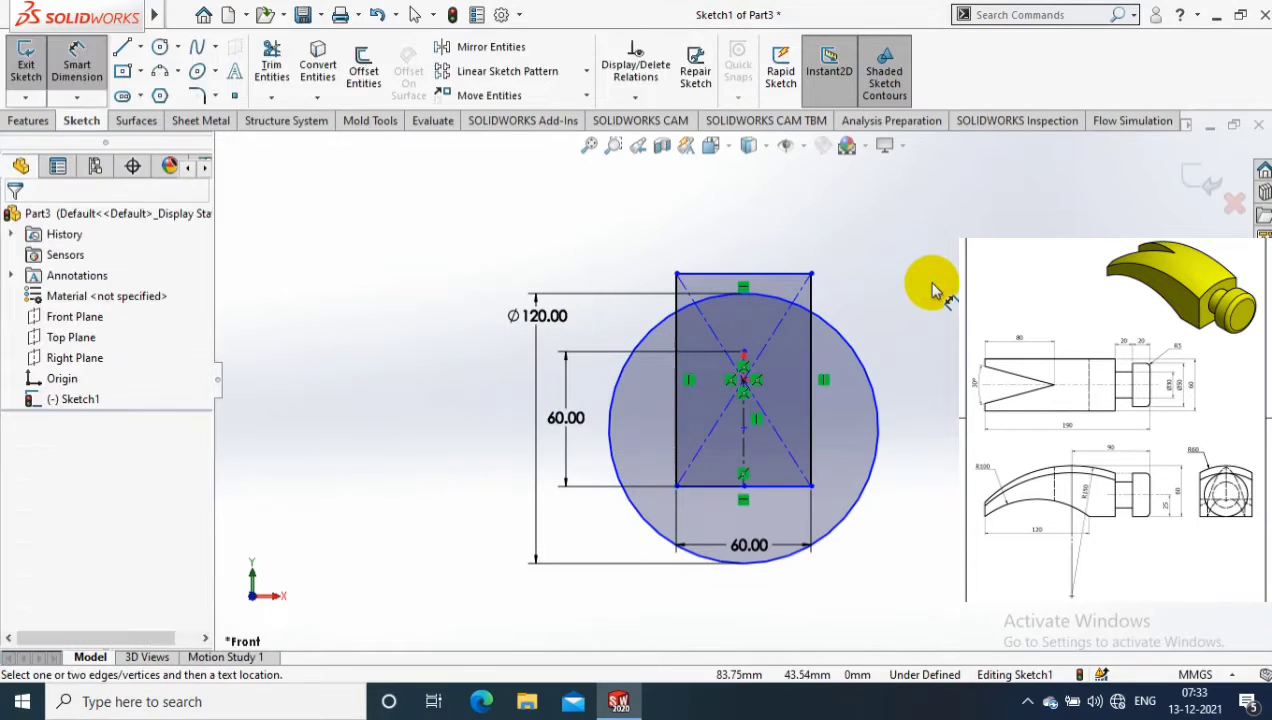
# Step: Make the circle coincident with the centreline's top endpoint
pyautogui.click(745, 353)
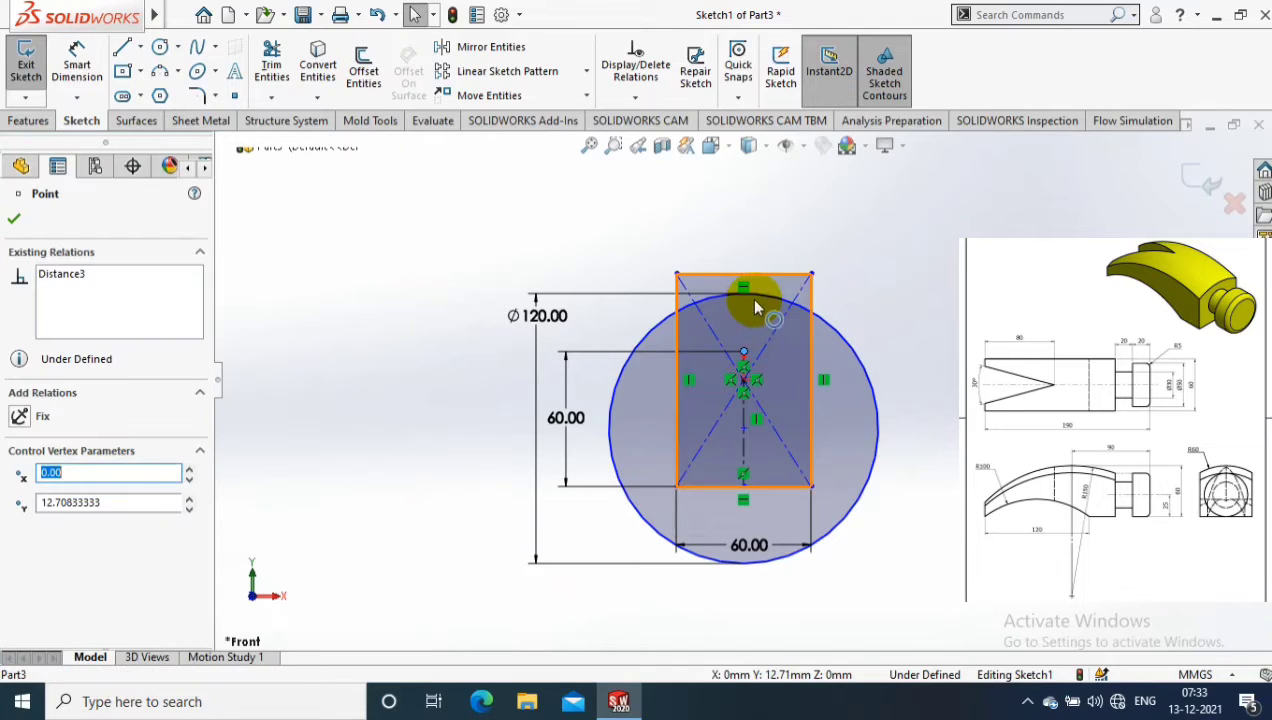
pyautogui.keyDown('ctrl'); pyautogui.click(731, 305); pyautogui.keyUp('ctrl')
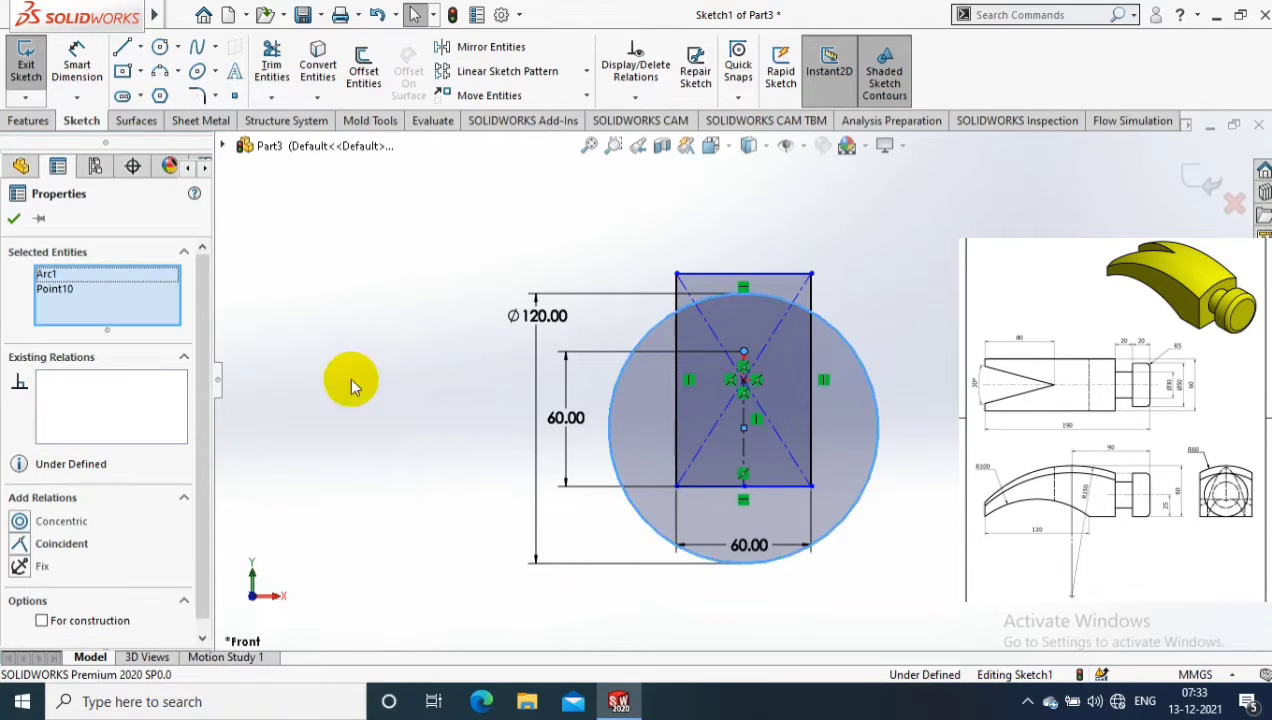
pyautogui.click(20, 543)
pyautogui.click(300, 290)
# Step: Power-trim the circle so only its top arc caps the rectangle
pyautogui.click(271, 97)
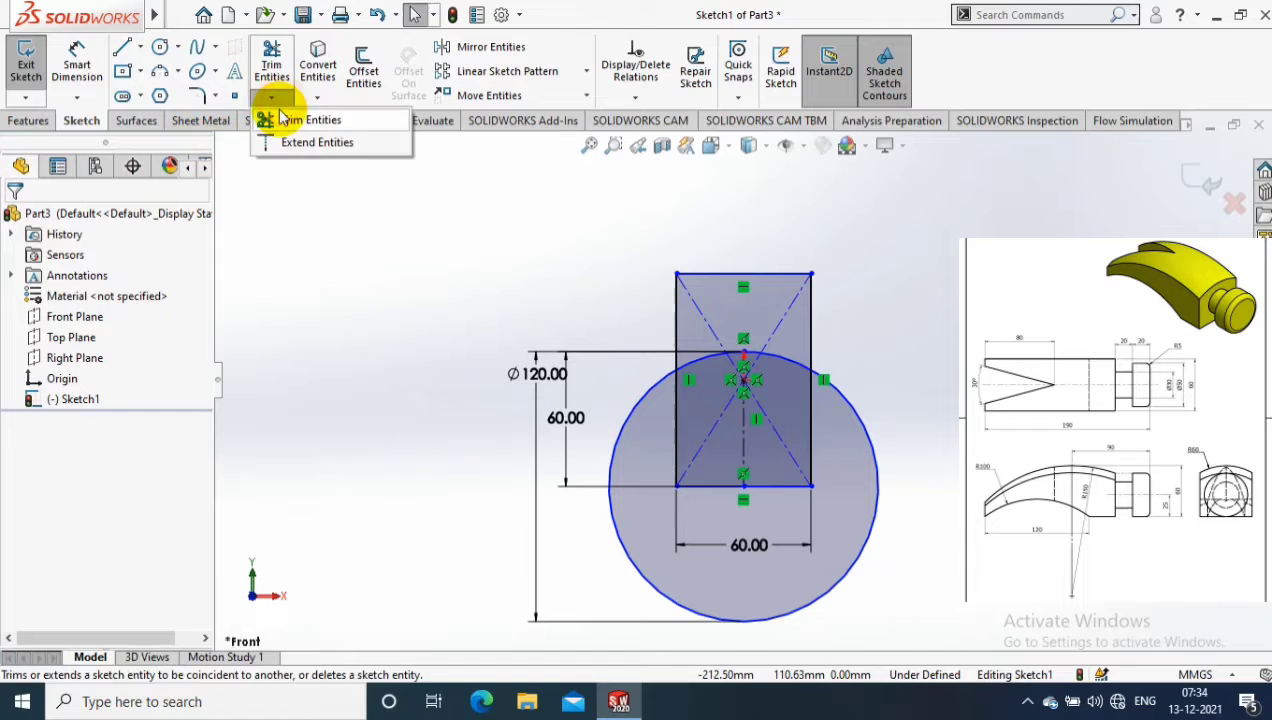
pyautogui.click(283, 118)
pyautogui.moveTo(778, 205); pyautogui.dragTo(783, 622)
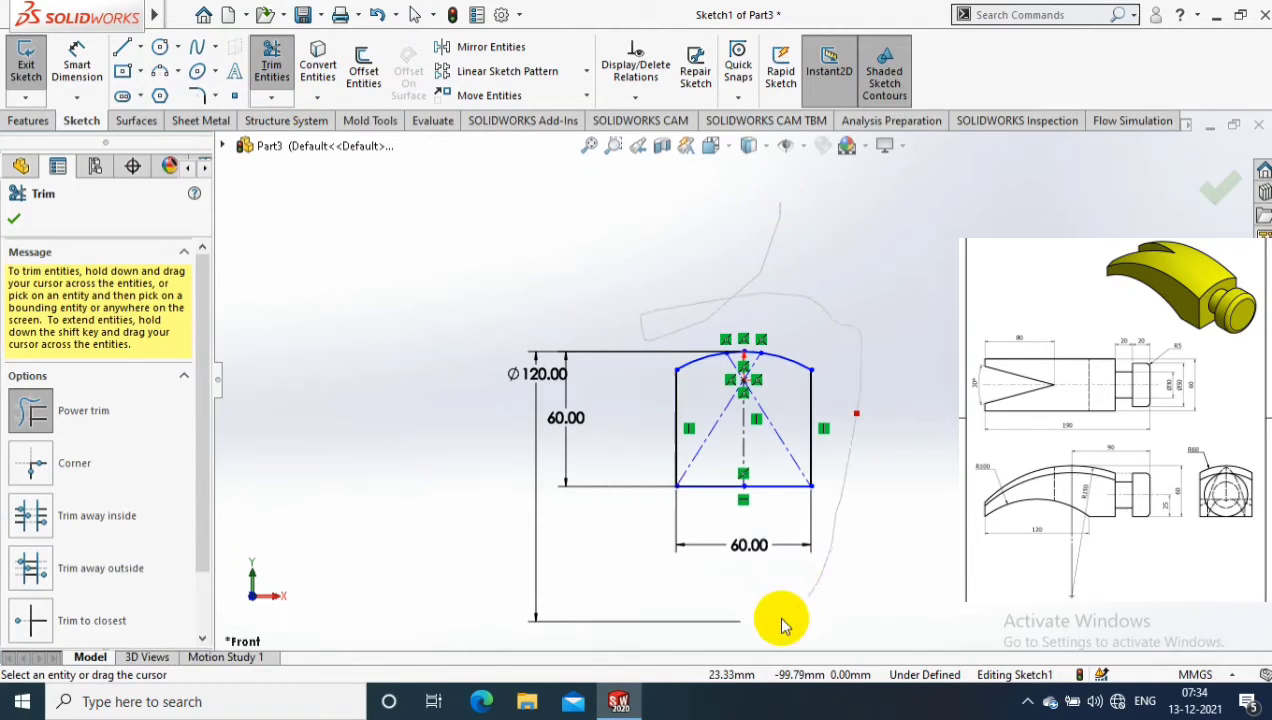
pyautogui.press('f')
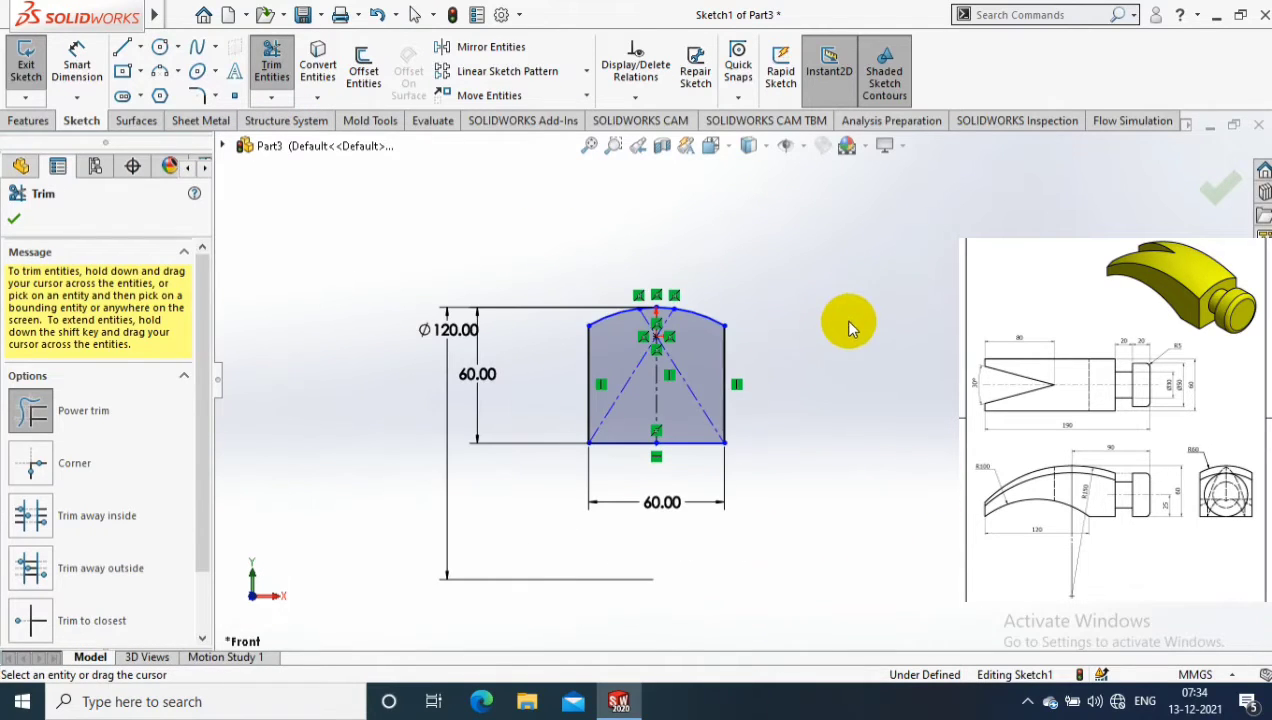
# Step: Add the 60.00 top-to-bottom distance and a 47.29 side-height dimension
pyautogui.click(77, 66)
pyautogui.scroll(-3, 530, 345)
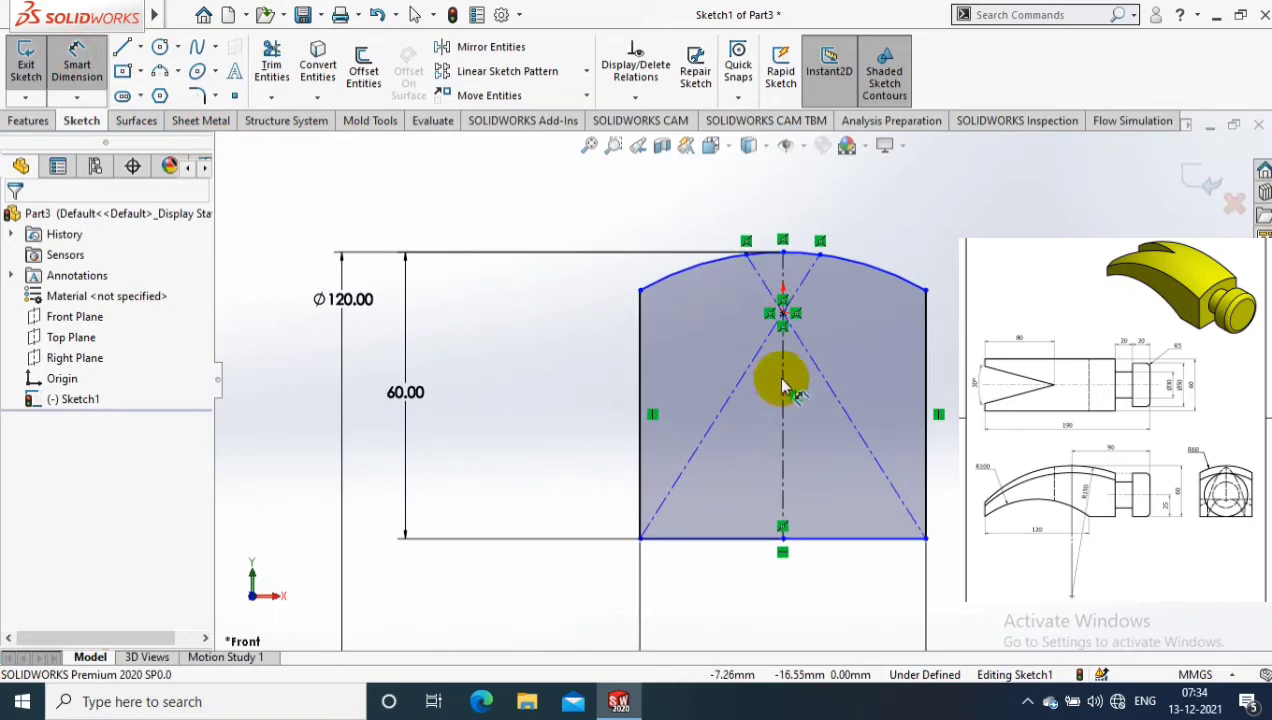
pyautogui.click(784, 312)
pyautogui.click(818, 538)
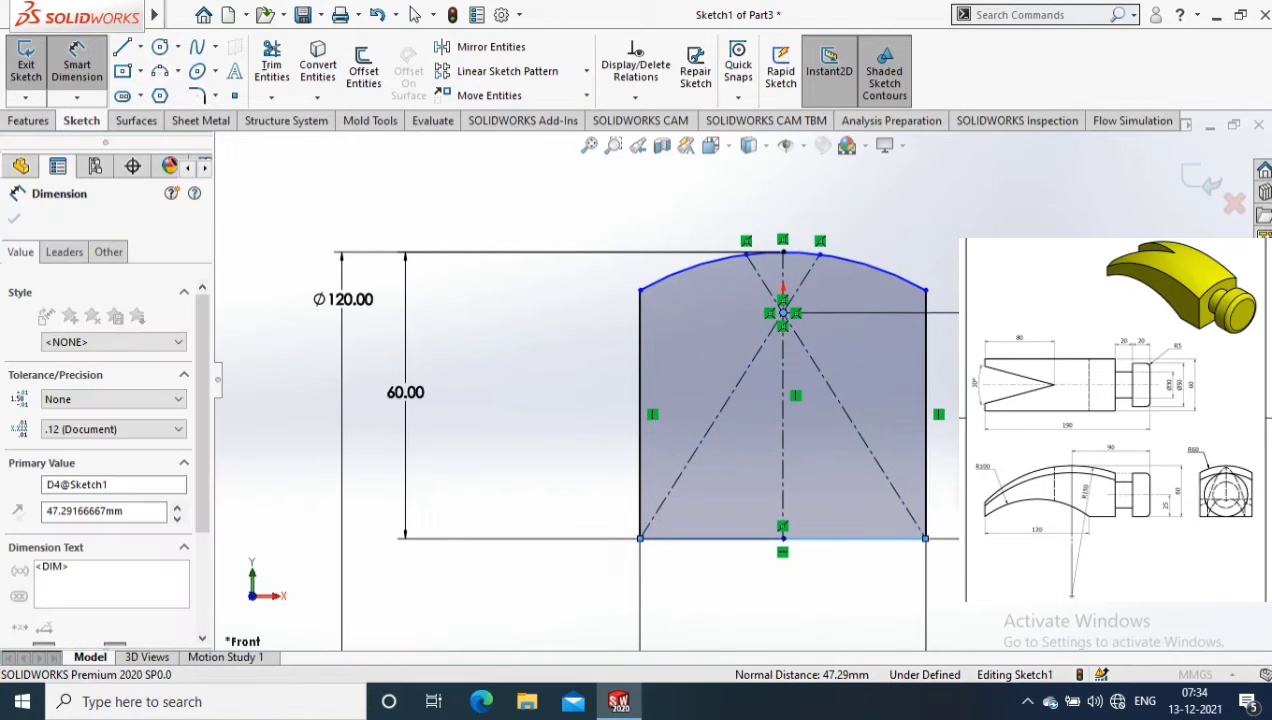
pyautogui.click(1022, 228)
pyautogui.click(784, 313)
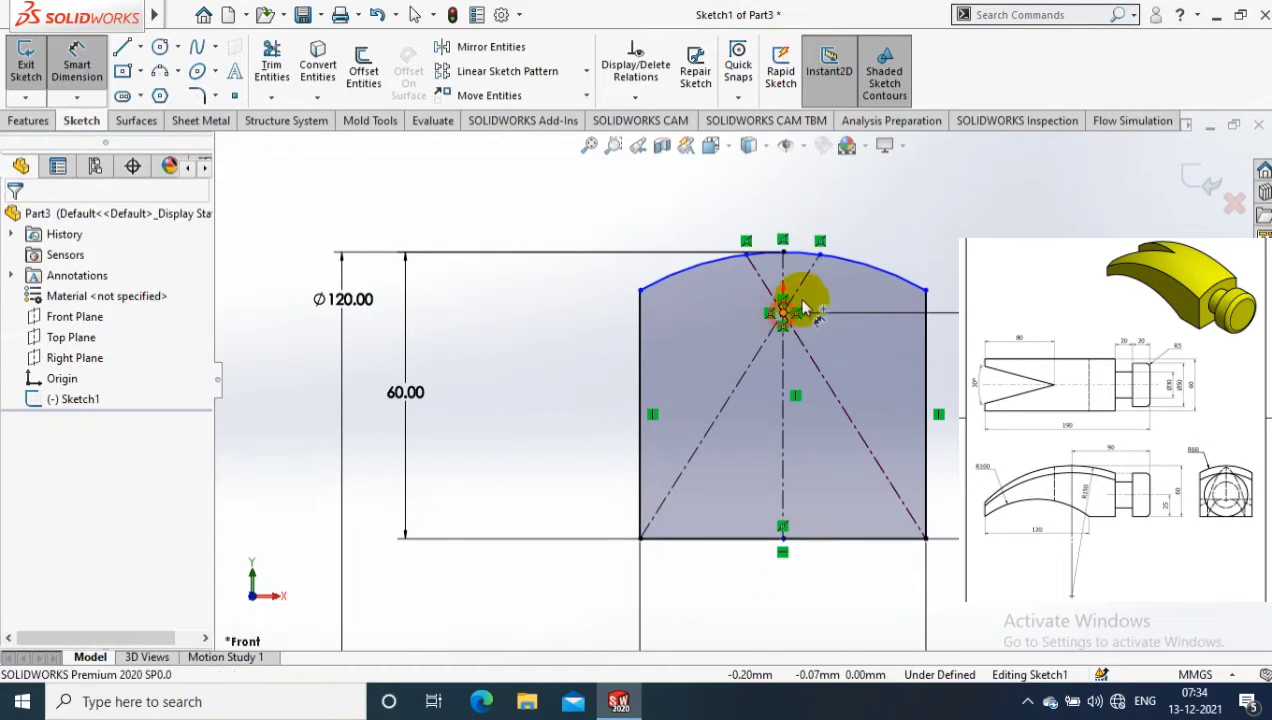
pyautogui.click(828, 256)
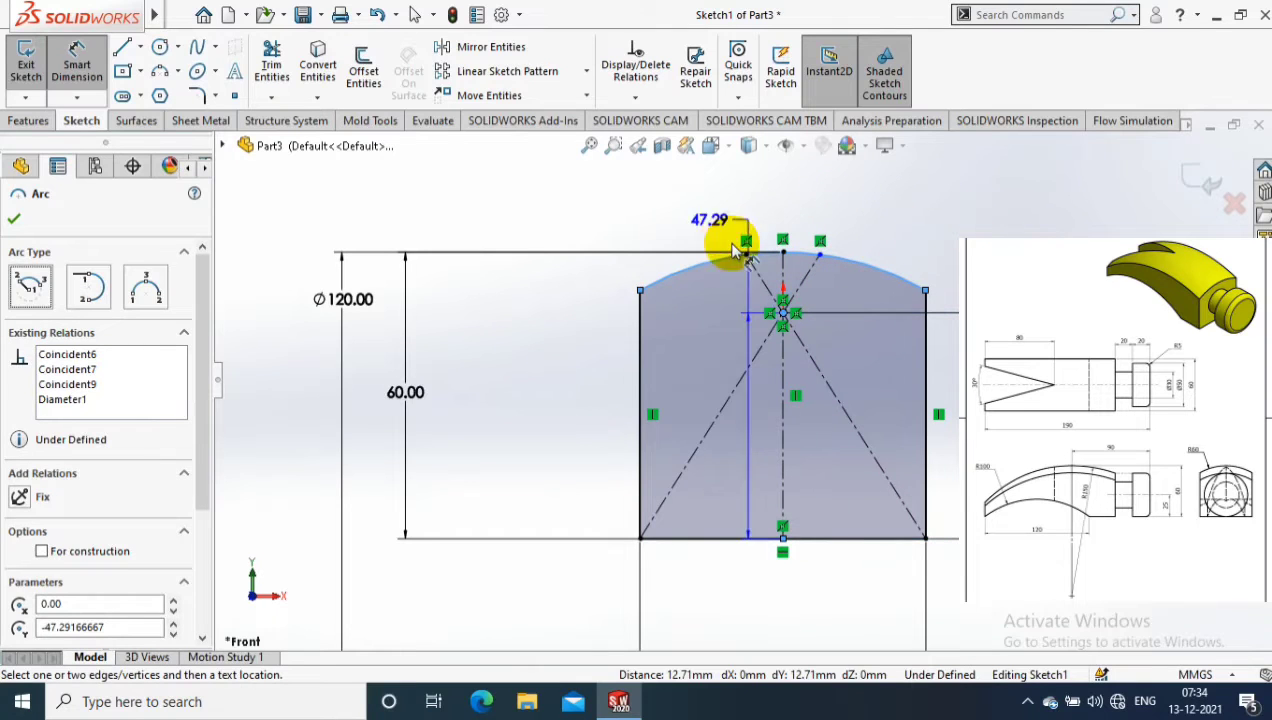
pyautogui.click(576, 289)
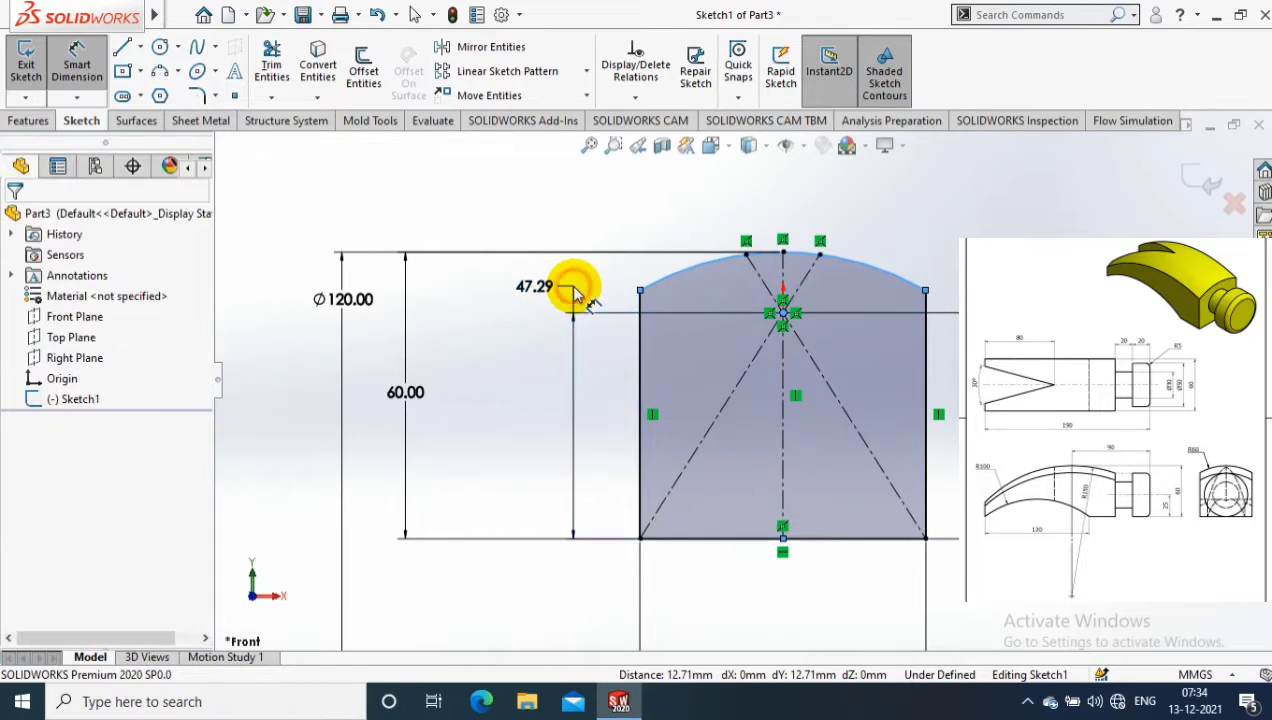
pyautogui.click(492, 262)
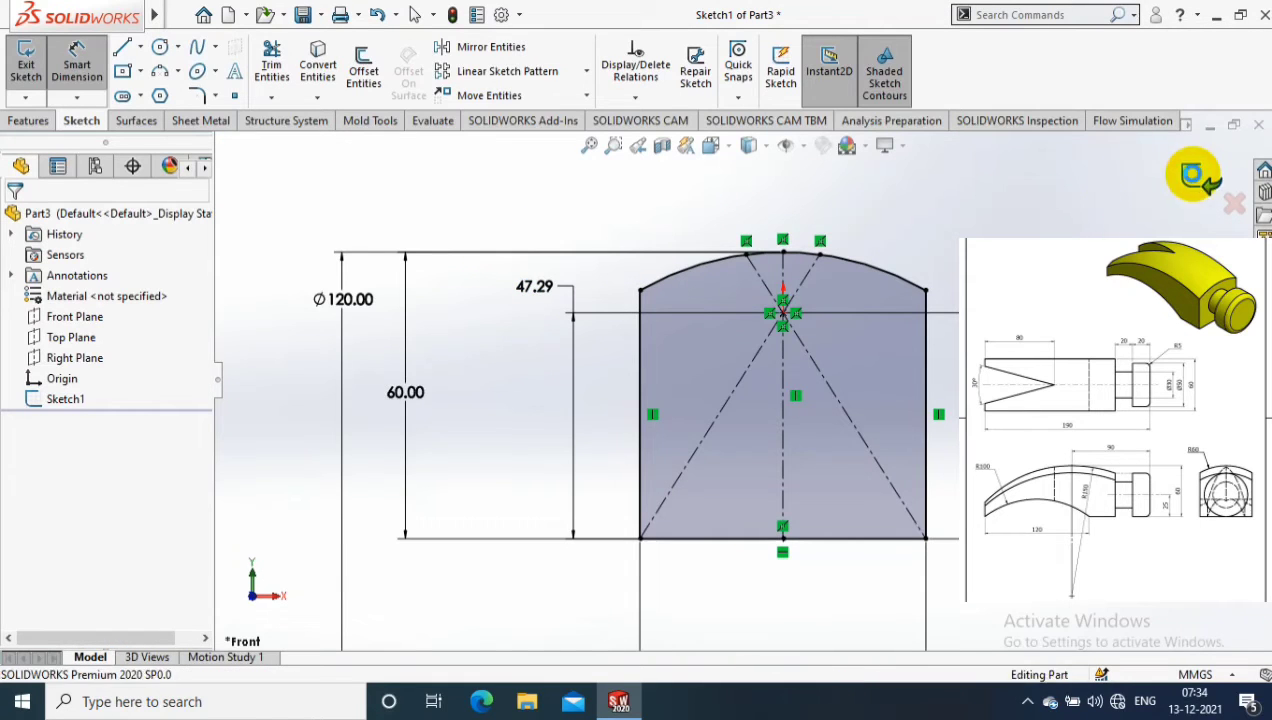
# Step: Exit the sketch, create Plane1 offset 150 mm from the Front Plane, and view it face-on
pyautogui.click(26, 65)
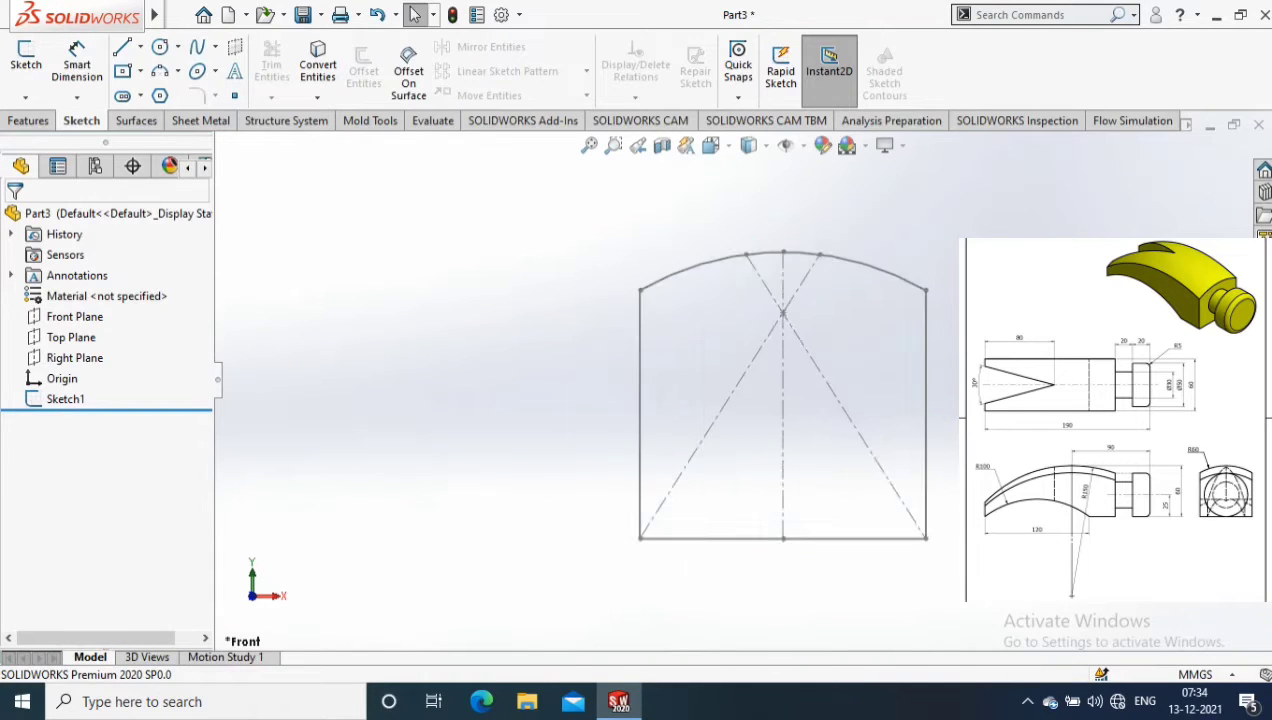
pyautogui.click(89, 318)
pyautogui.click(28, 120)
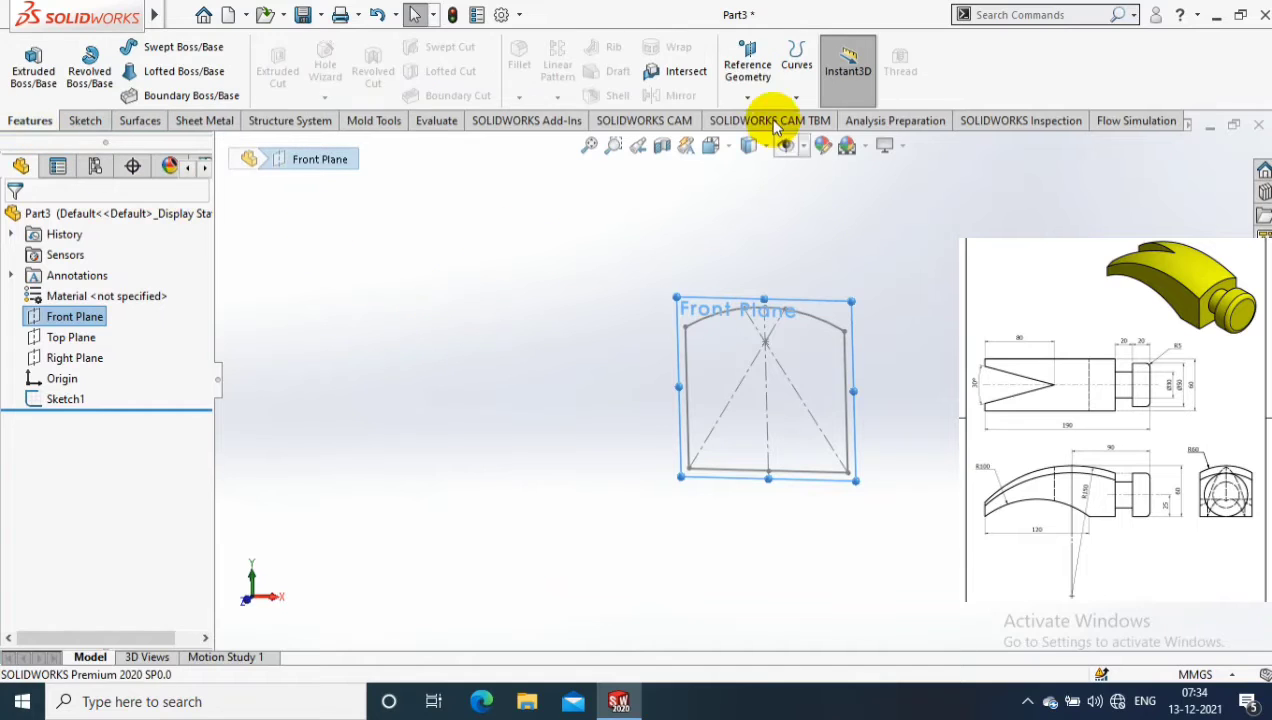
pyautogui.click(748, 95)
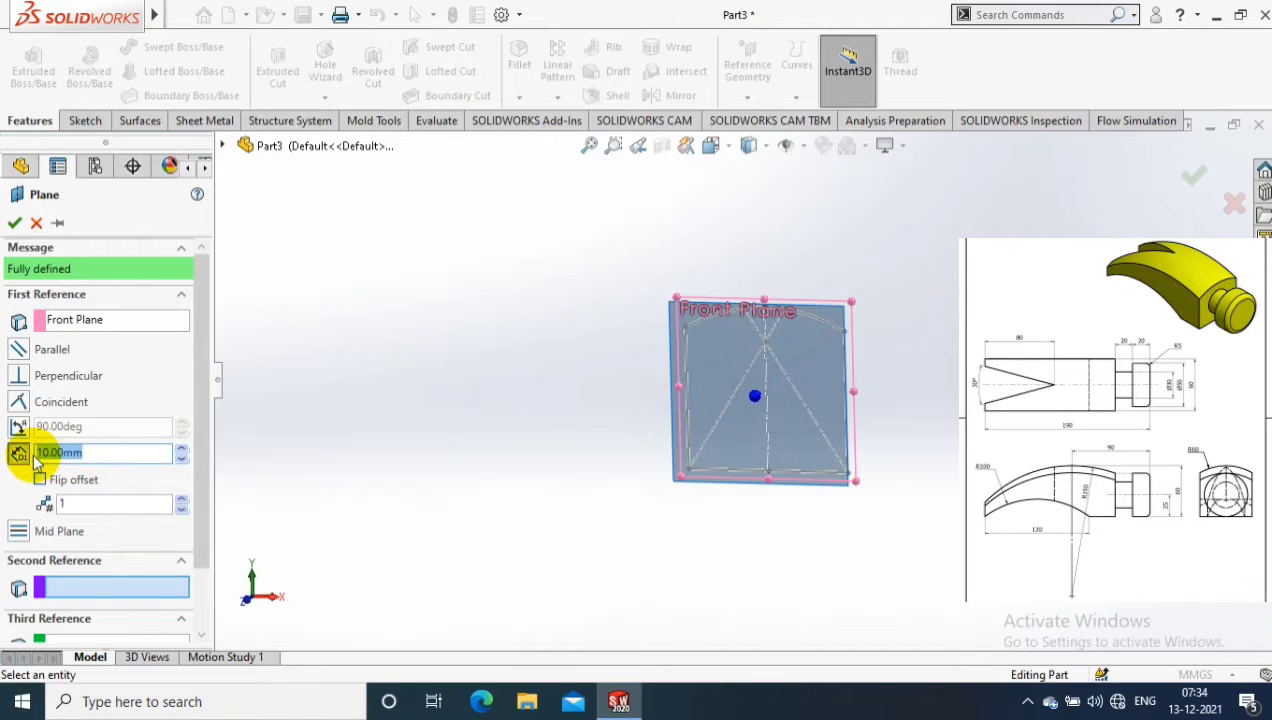
pyautogui.write('150')
pyautogui.press('Return')
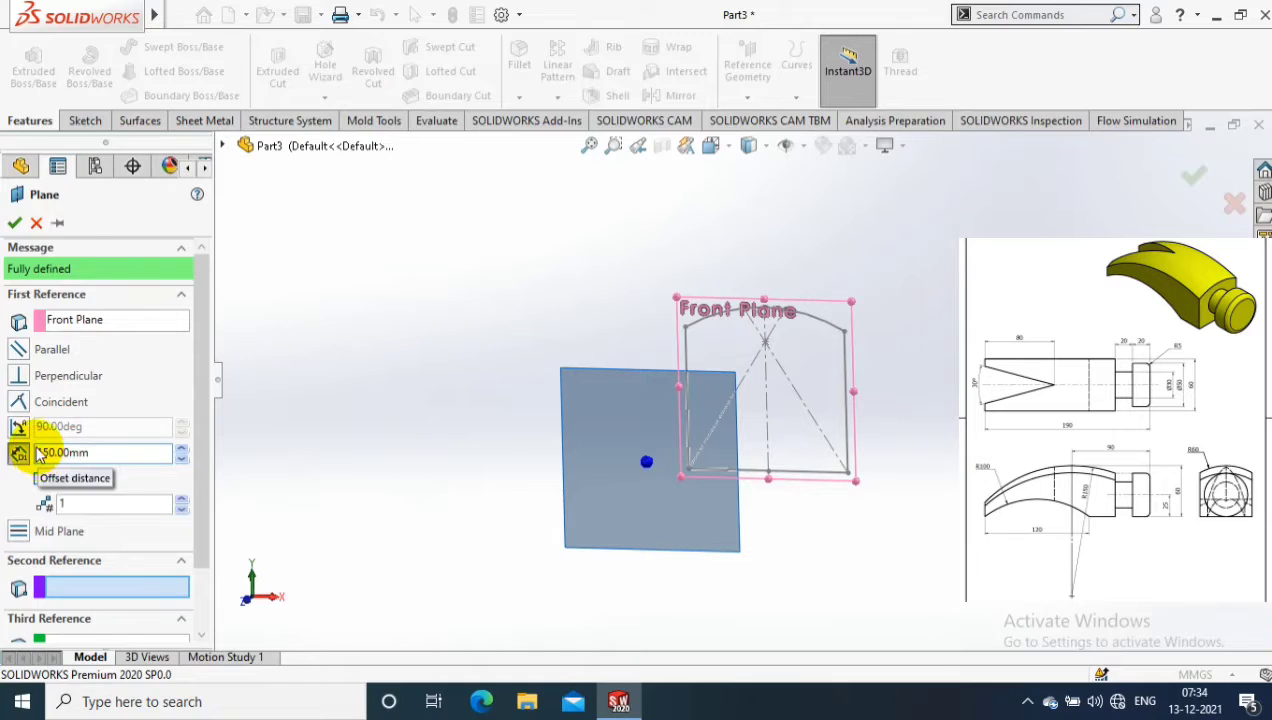
pyautogui.click(13, 223)
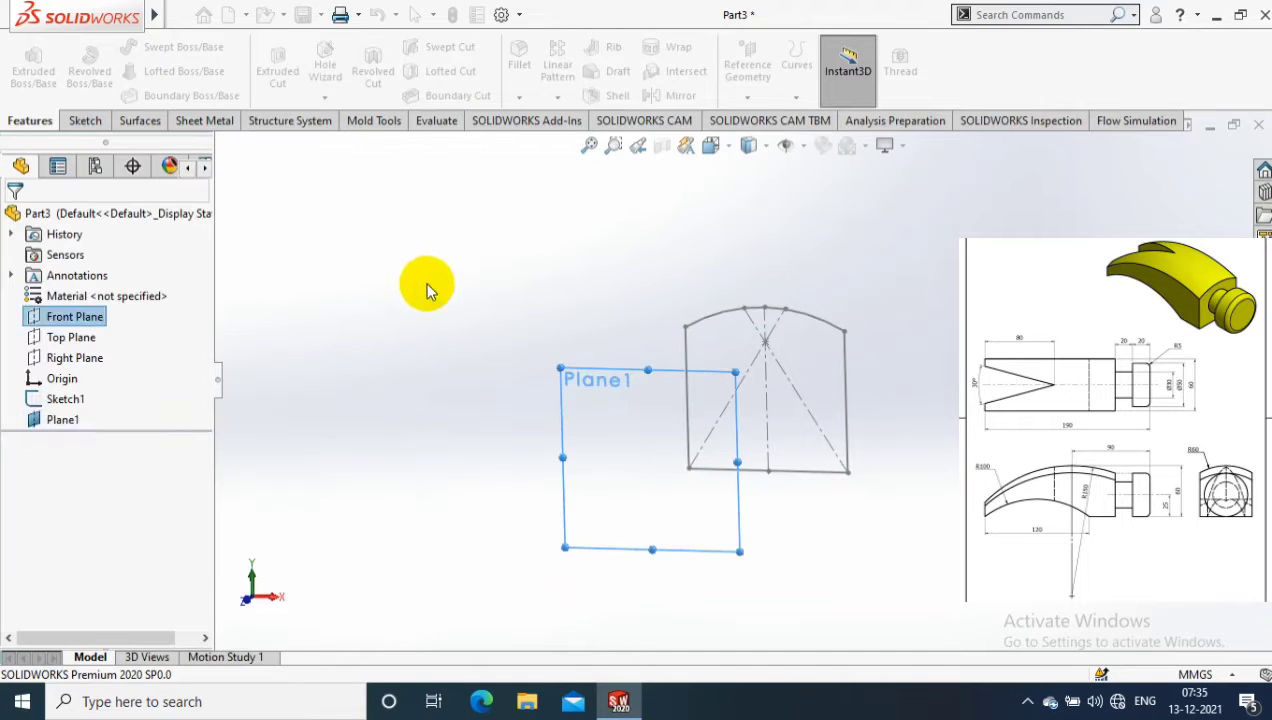
pyautogui.rightClick(62, 421)
pyautogui.click(151, 298)
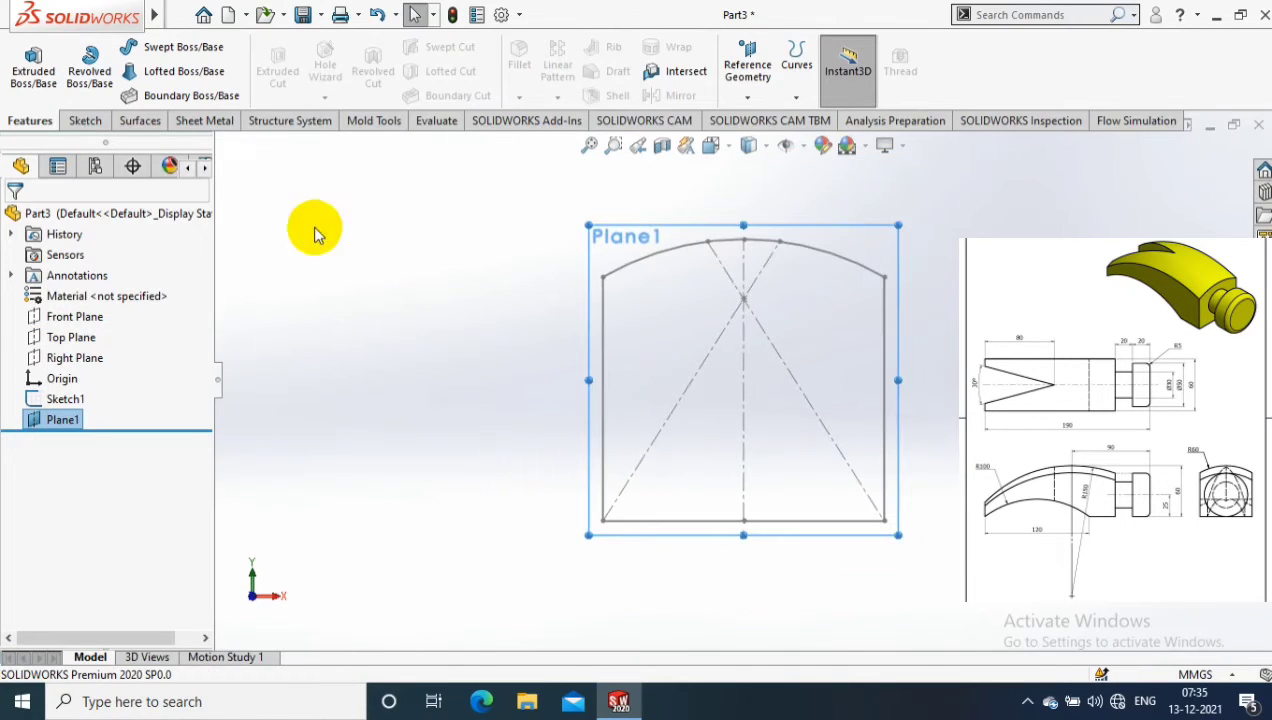
# Step: Draw a corner rectangle along the bottom of the profile on Plane1
pyautogui.click(80, 125)
pyautogui.click(140, 71)
pyautogui.click(135, 94)
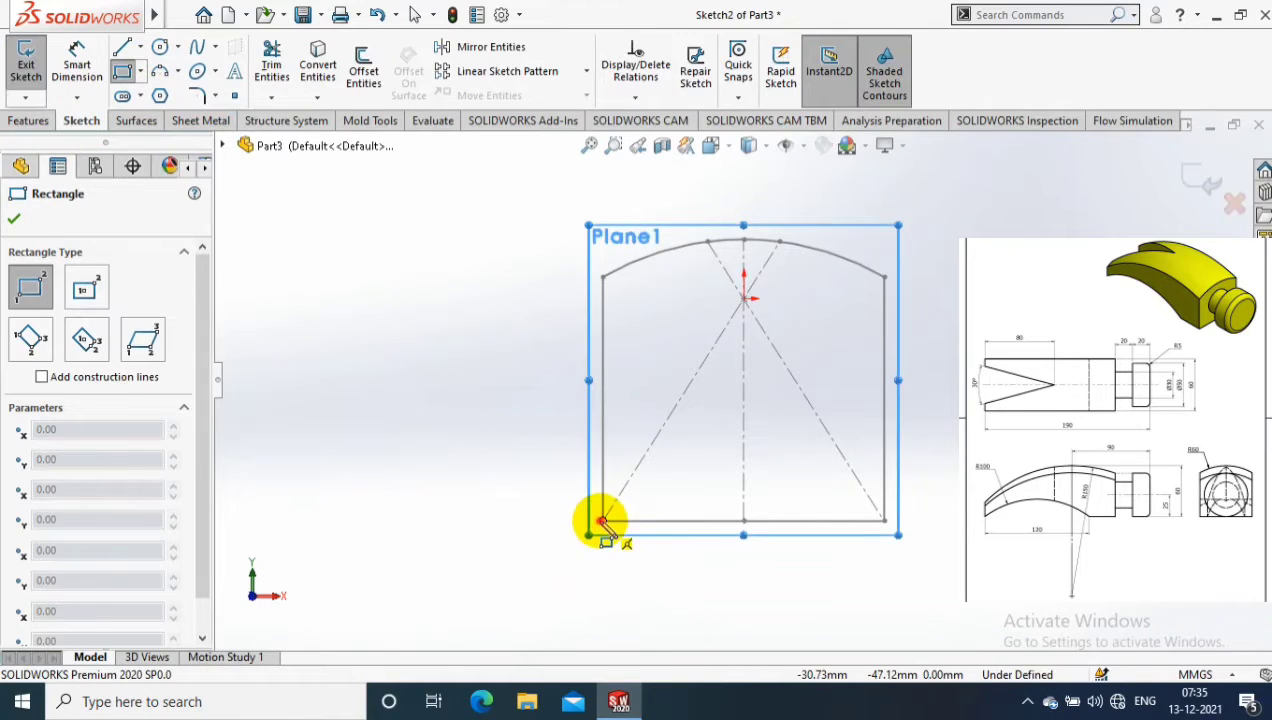
pyautogui.click(602, 521)
pyautogui.click(885, 475)
# Step: Dimension the rectangle's left edge to 25 and close Sketch2
pyautogui.click(77, 65)
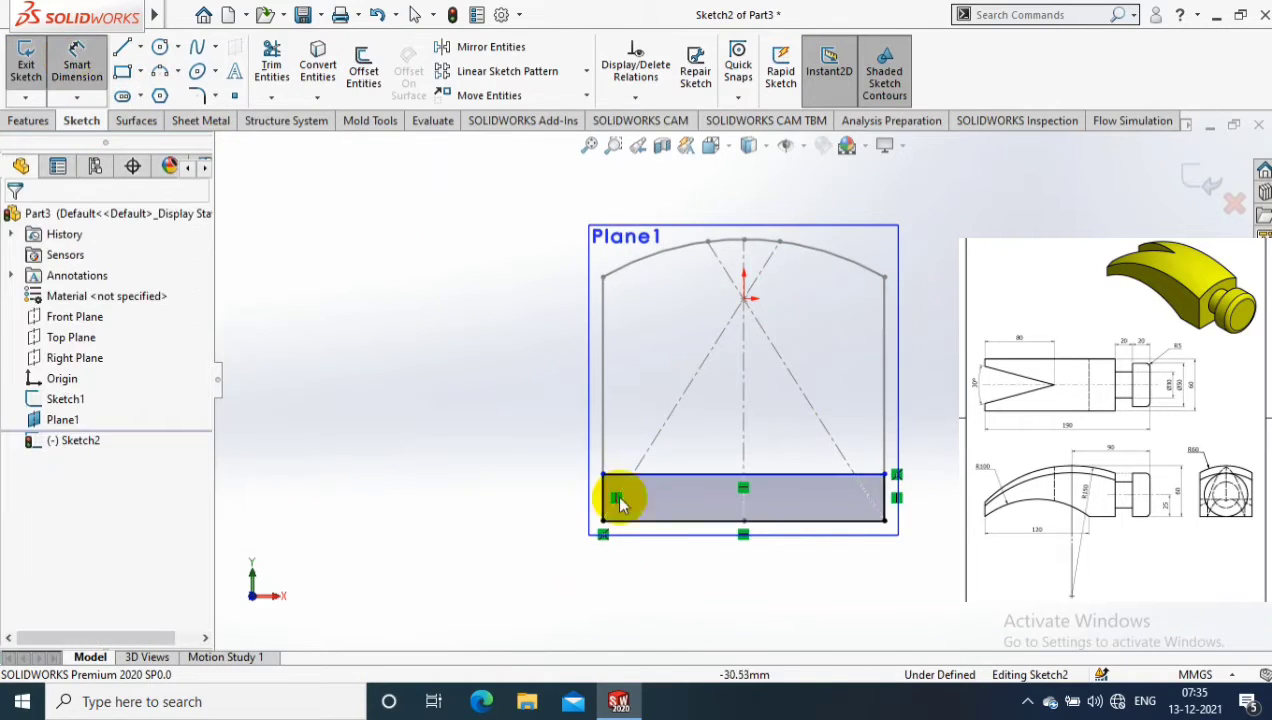
pyautogui.click(606, 498)
pyautogui.click(525, 492)
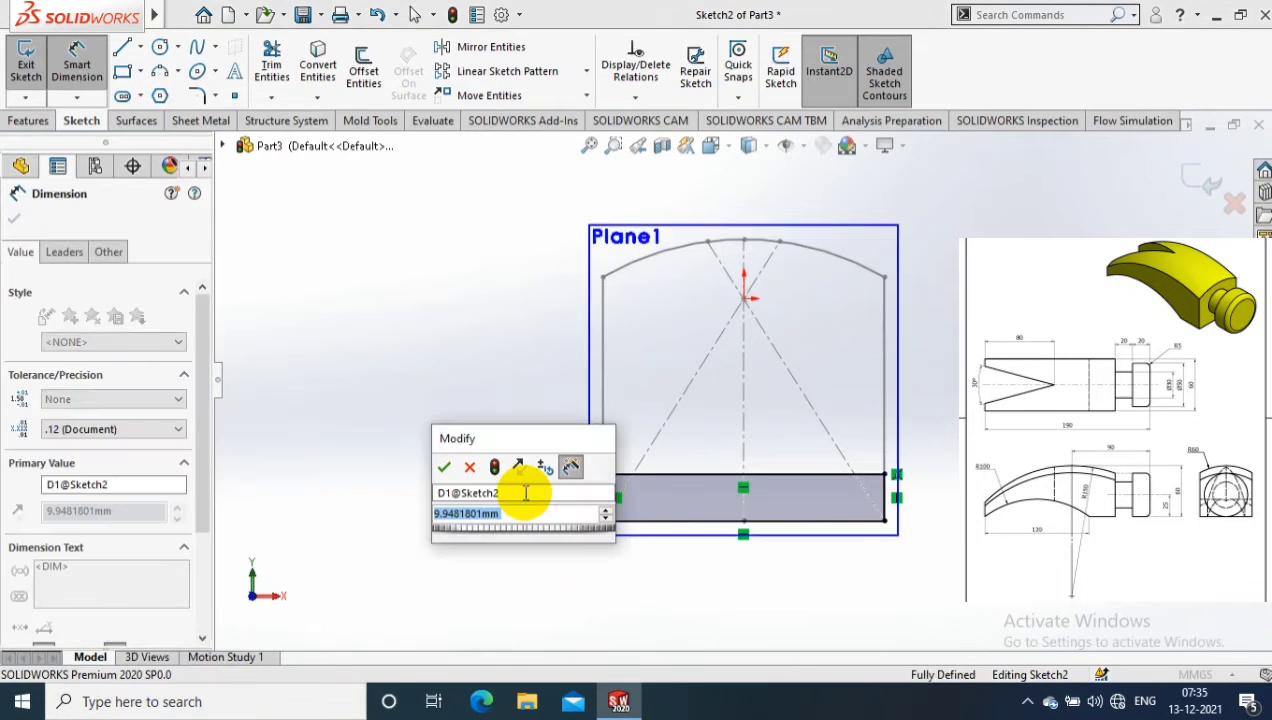
pyautogui.write('25')
pyautogui.press('Return')
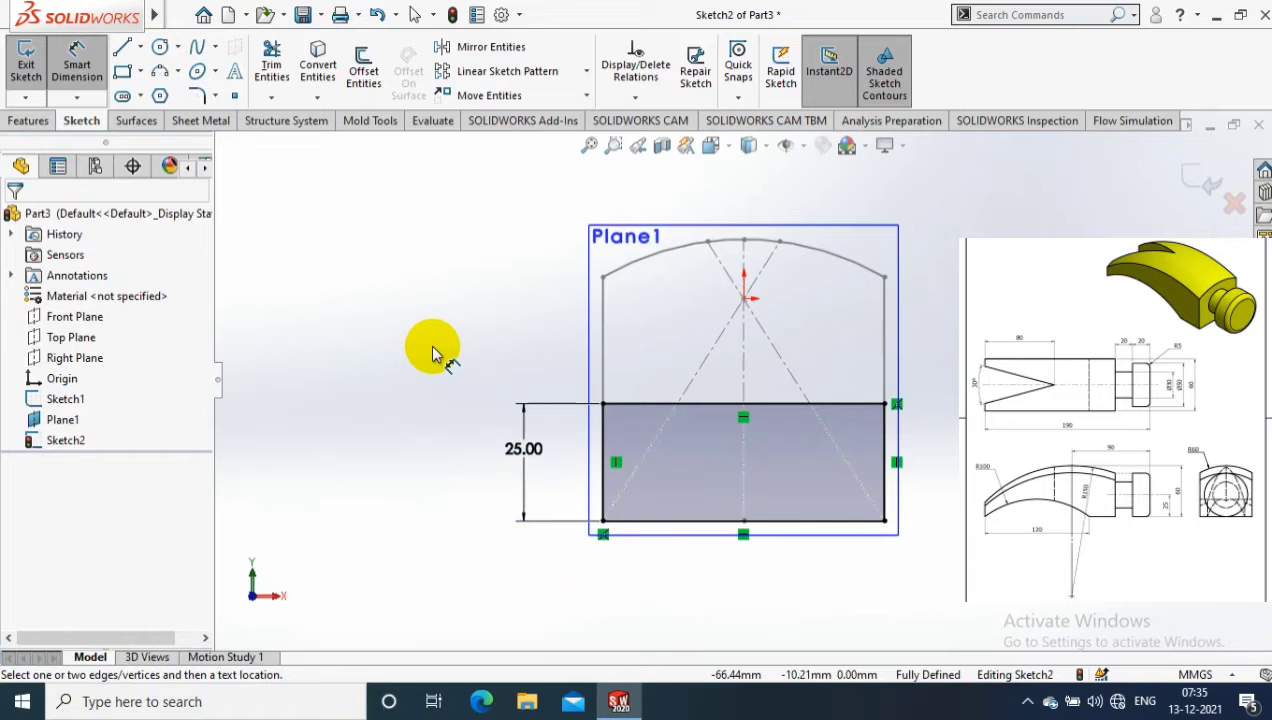
pyautogui.click(1200, 182)
pyautogui.moveTo(1150, 200); pyautogui.dragTo(889, 454, button='middle')
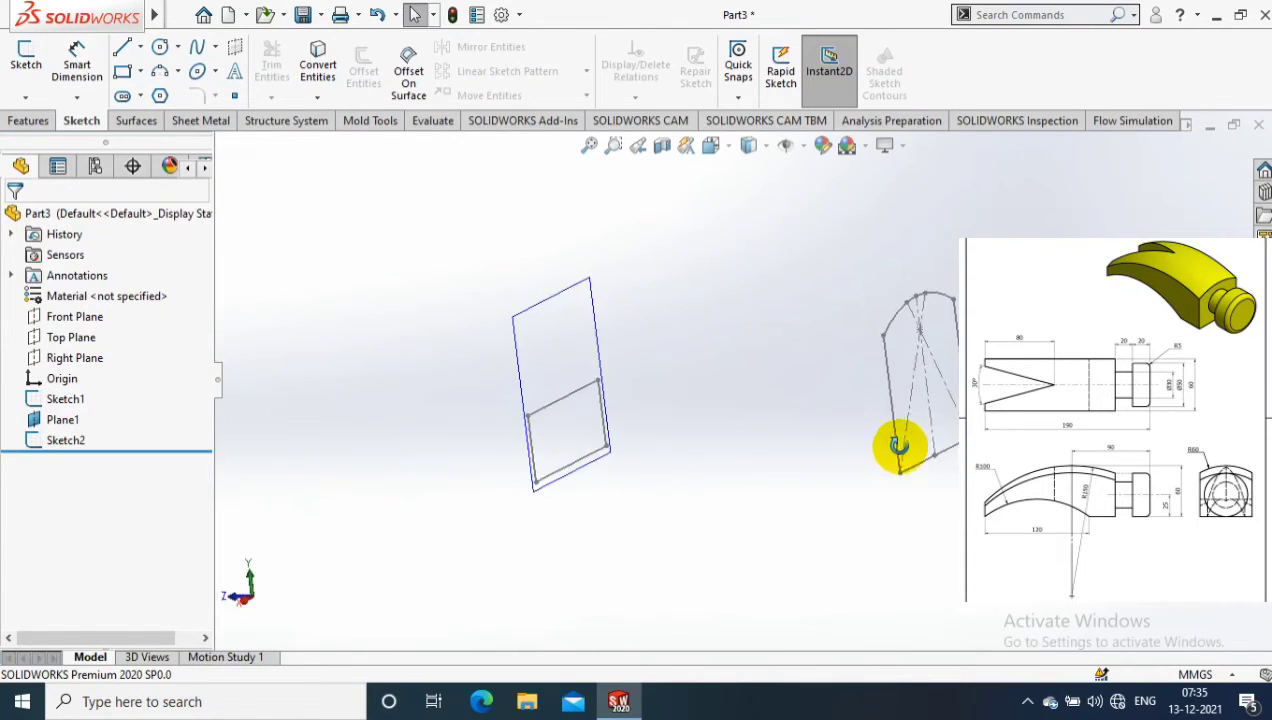
# Step: Start a sketch on the Right Plane and draw a circle
pyautogui.rightClick(60, 362)
pyautogui.click(166, 324)
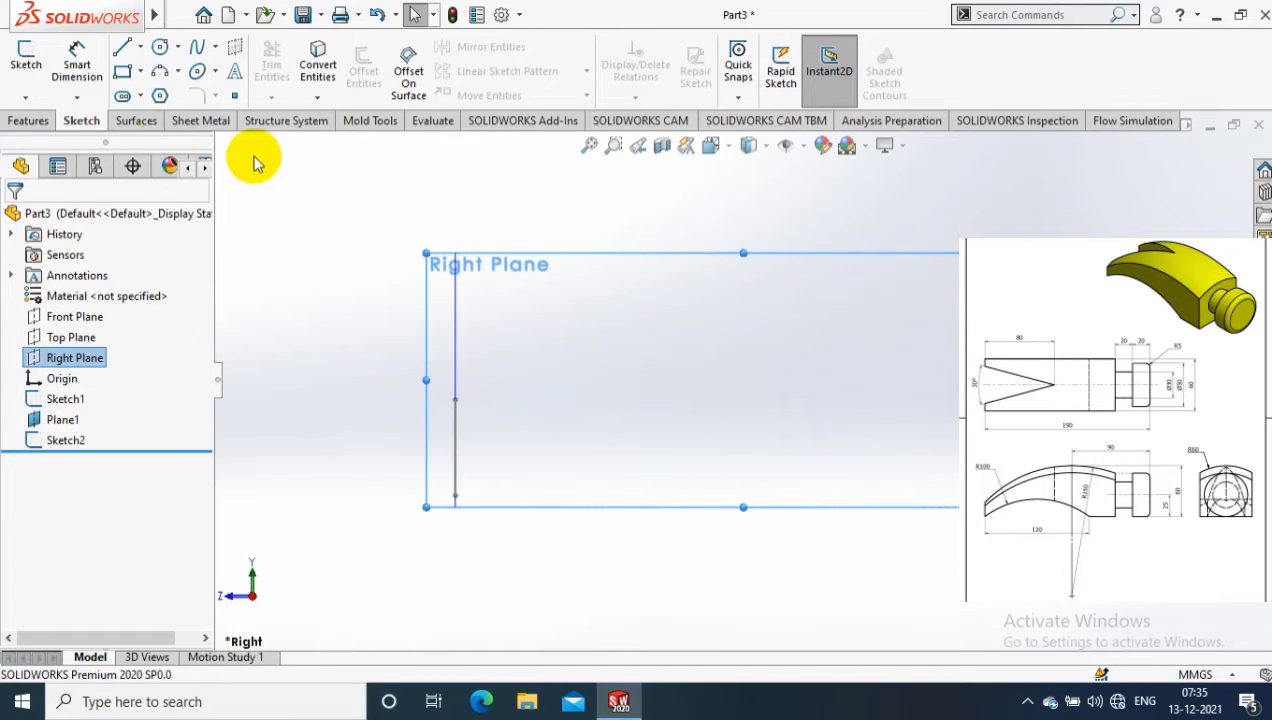
pyautogui.click(27, 68)
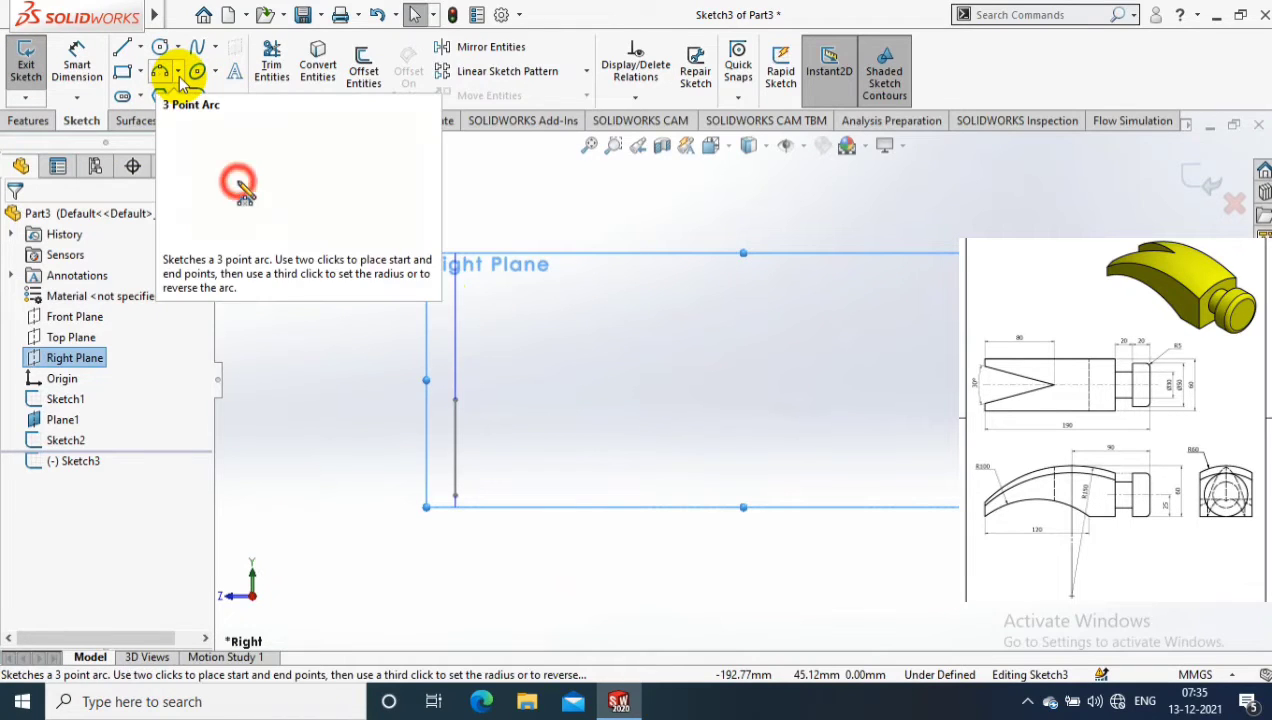
pyautogui.click(177, 47)
pyautogui.click(170, 71)
pyautogui.scroll(2, 619, 410)
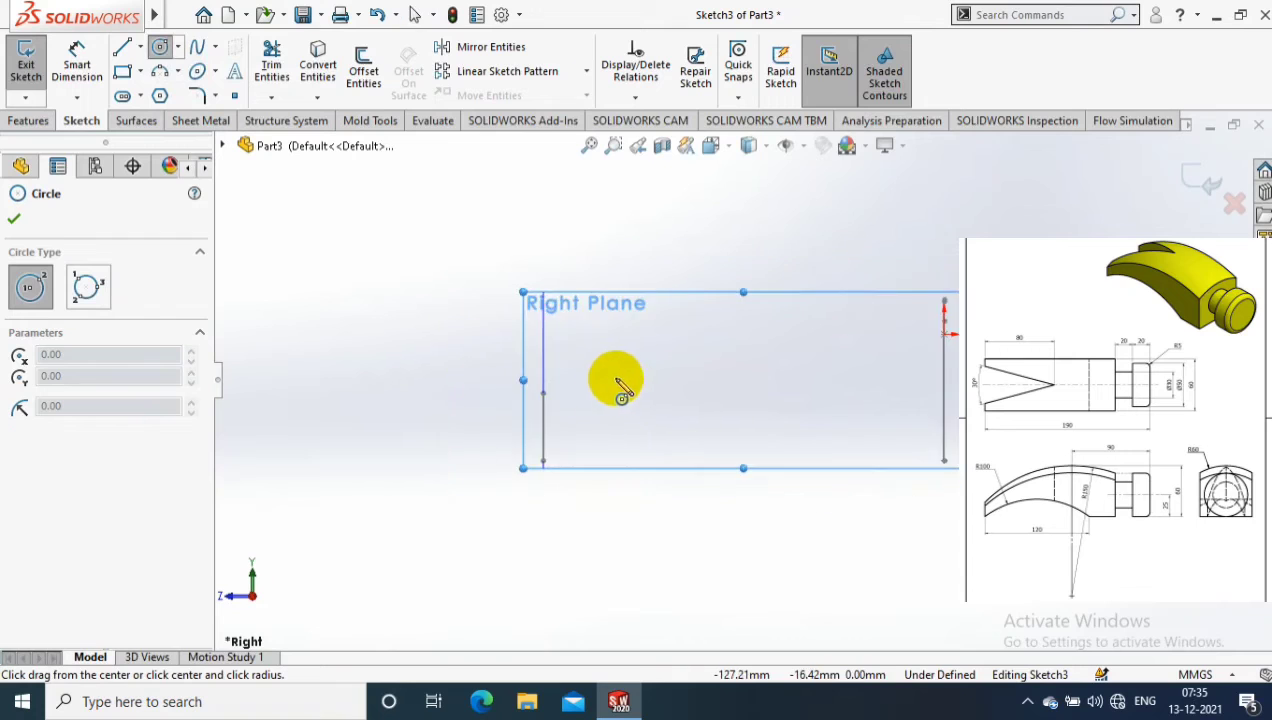
pyautogui.scroll(2, 700, 400)
pyautogui.click(745, 423)
pyautogui.click(745, 505)
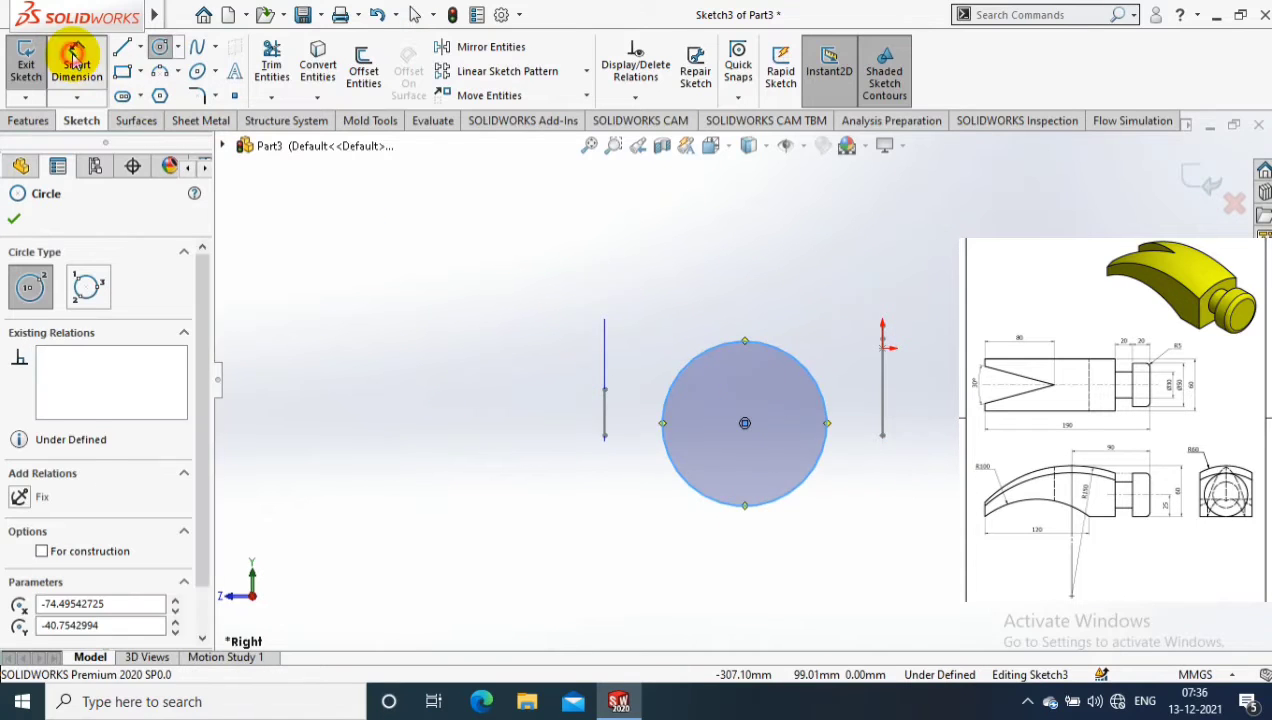
# Step: Dimension the circle's diameter to 300
pyautogui.click(75, 55)
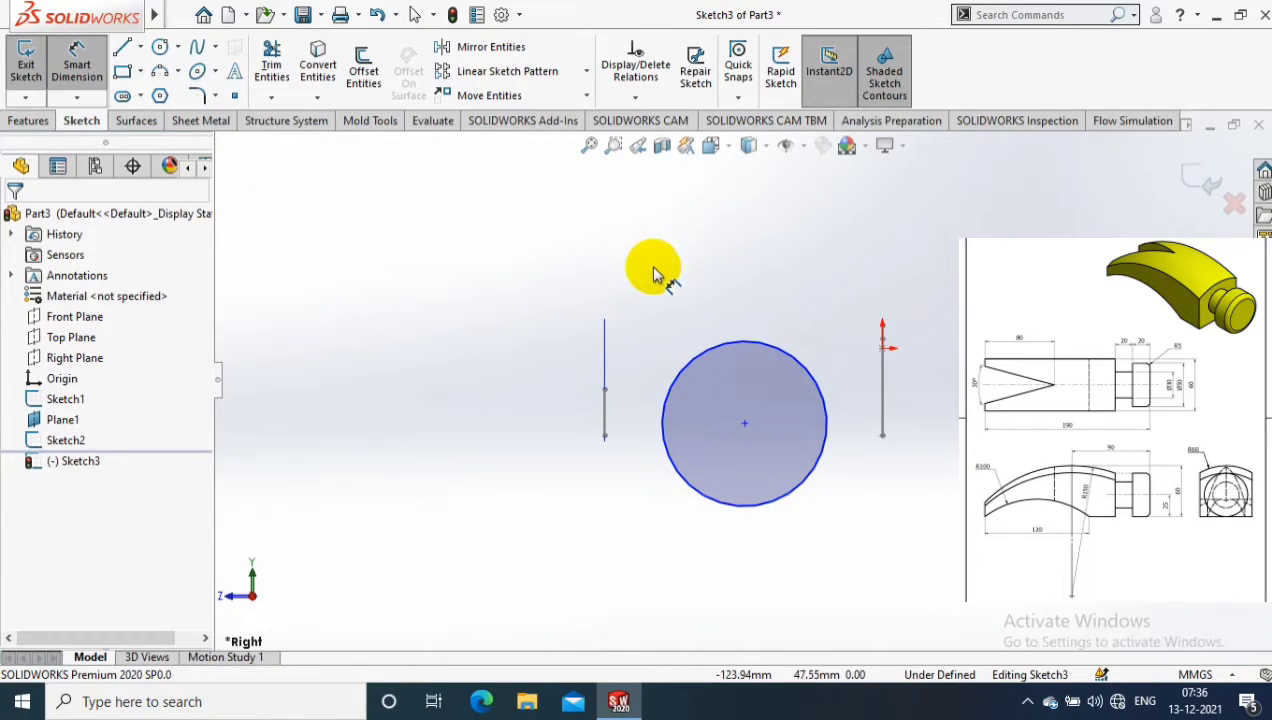
pyautogui.click(714, 352)
pyautogui.click(708, 262)
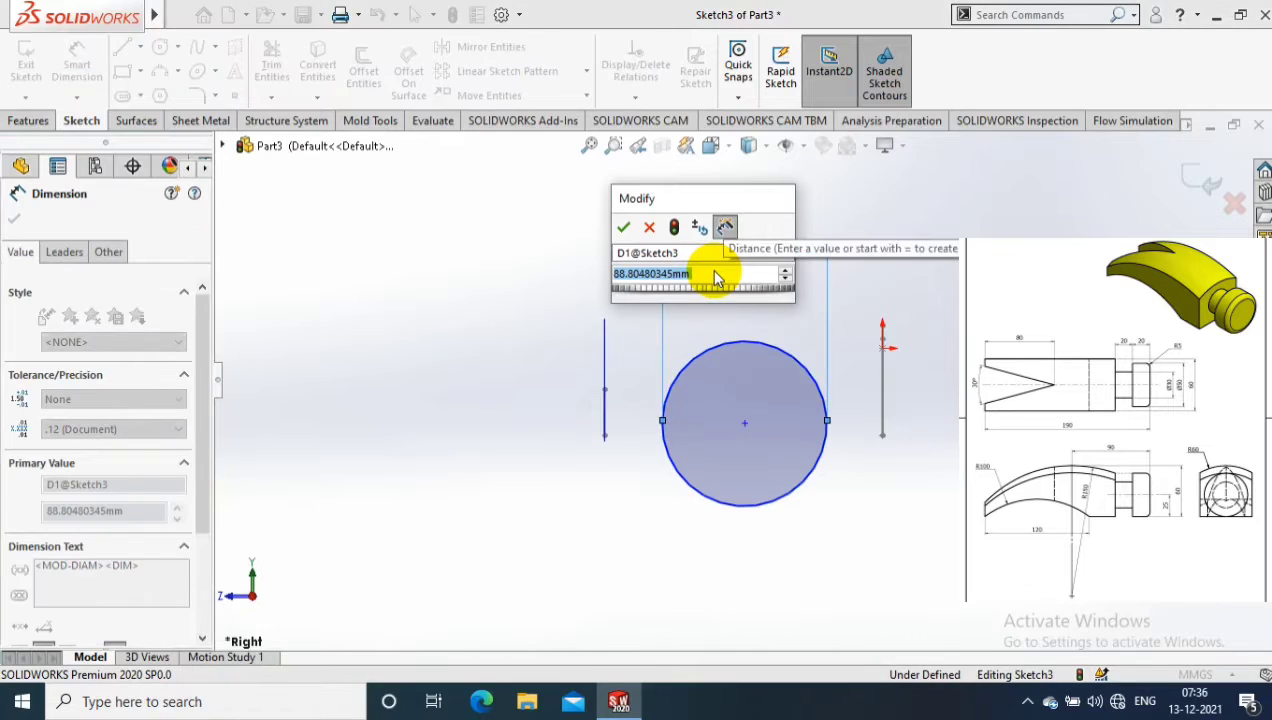
pyautogui.write('300')
pyautogui.press('Return')
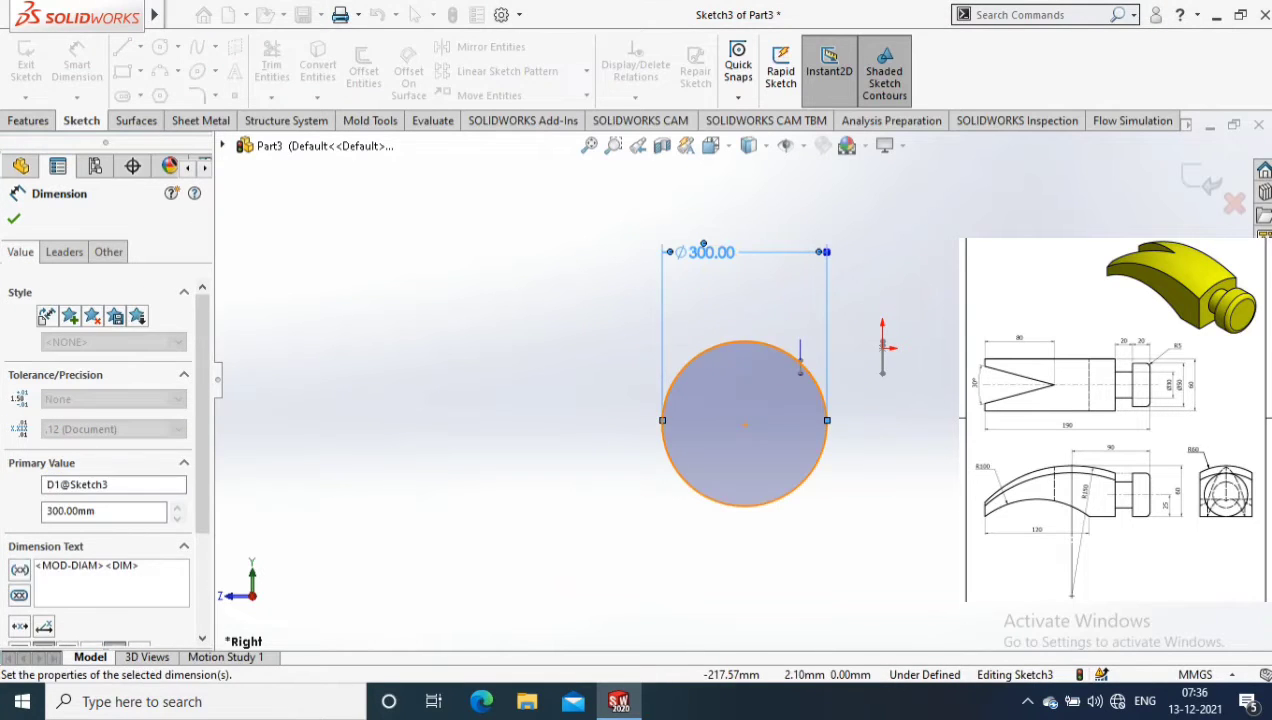
pyautogui.scroll(-3, 923, 306)
pyautogui.press('Escape')
pyautogui.scroll(3, 792, 303)
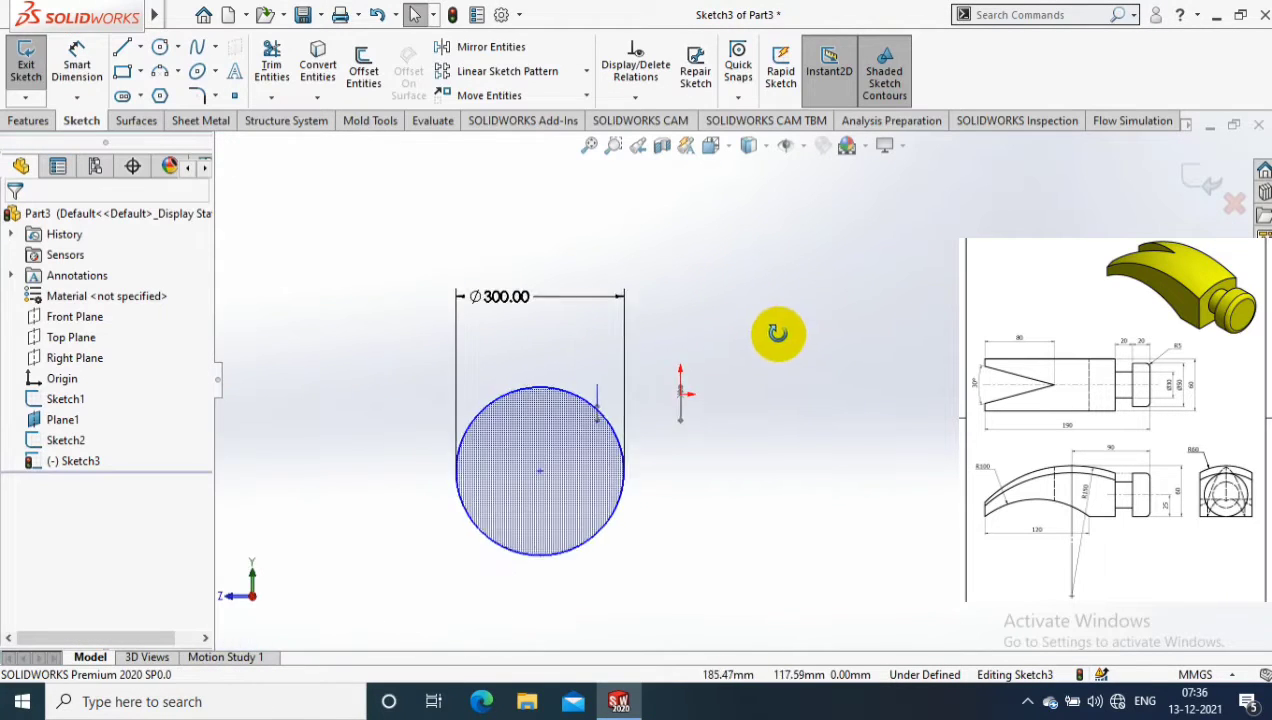
pyautogui.moveTo(772, 332)
pyautogui.mouseDown(button='middle')
pyautogui.moveTo(680, 418)
pyautogui.moveTo(660, 418)
pyautogui.mouseUp(button='middle')
pyautogui.scroll(-3, 672, 416)
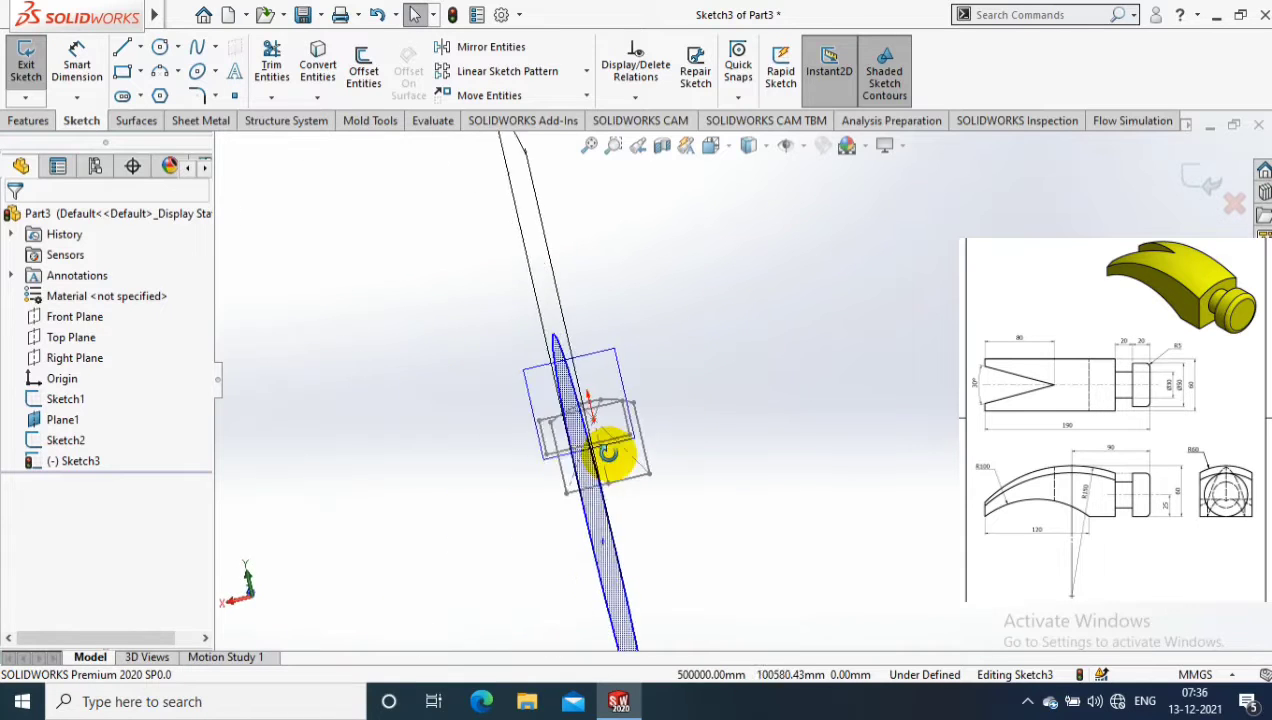
# Step: Make the Ø300 circle pass through the profile's top point and the rectangle's top corner
pyautogui.click(666, 396)
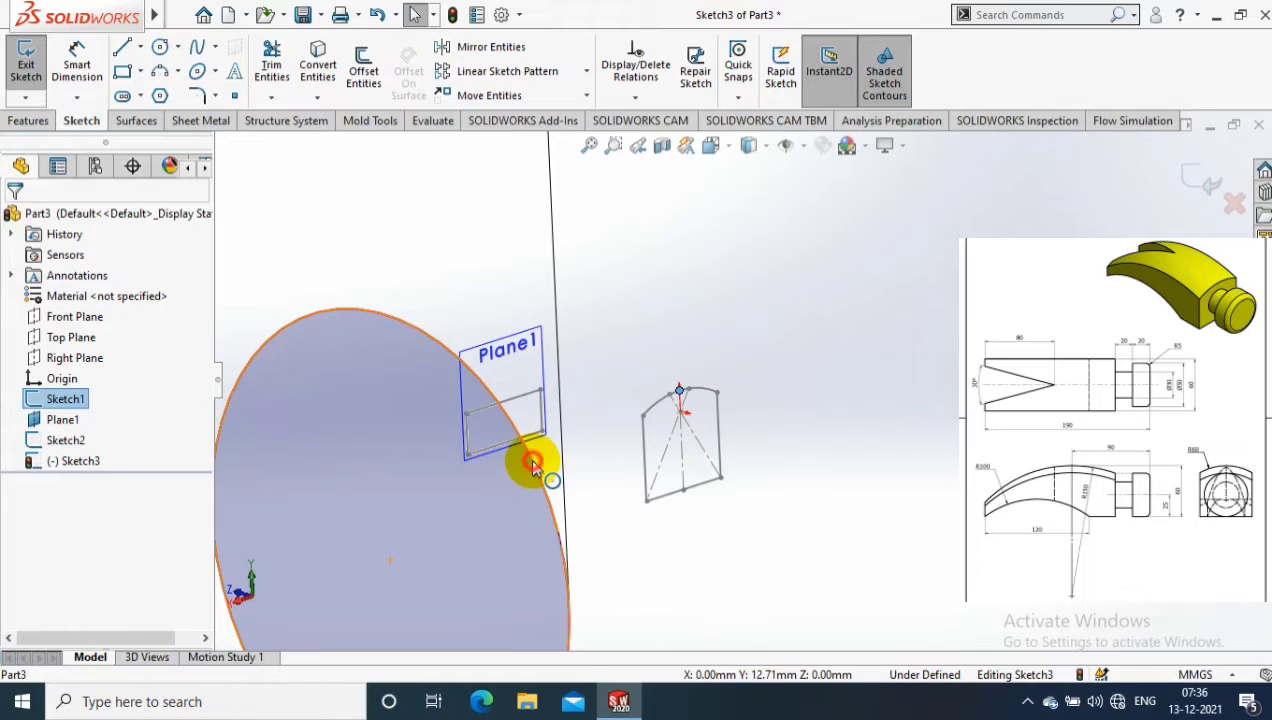
pyautogui.keyDown('ctrl'); pyautogui.click(540, 466); pyautogui.keyUp('ctrl')
pyautogui.click(22, 543)
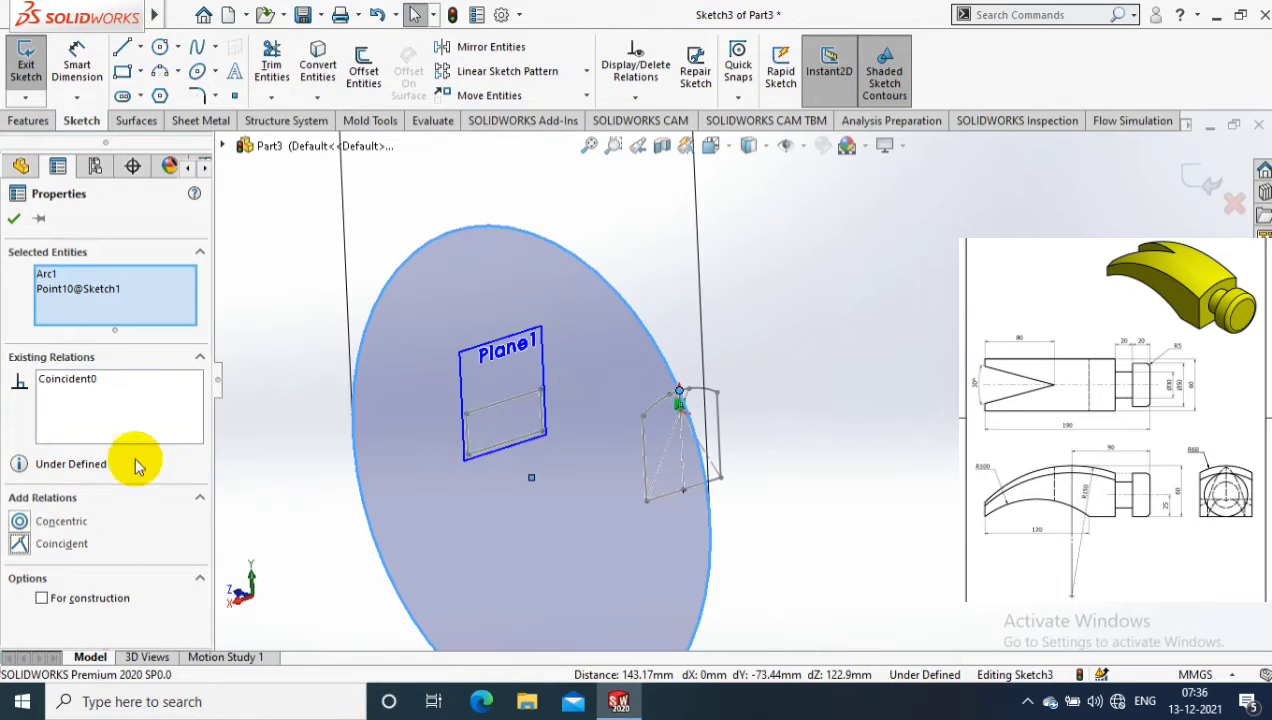
pyautogui.click(15, 218)
pyautogui.moveTo(619, 306)
pyautogui.mouseDown(button='middle')
pyautogui.moveTo(803, 329)
pyautogui.moveTo(558, 416)
pyautogui.moveTo(512, 418)
pyautogui.mouseUp(button='middle')
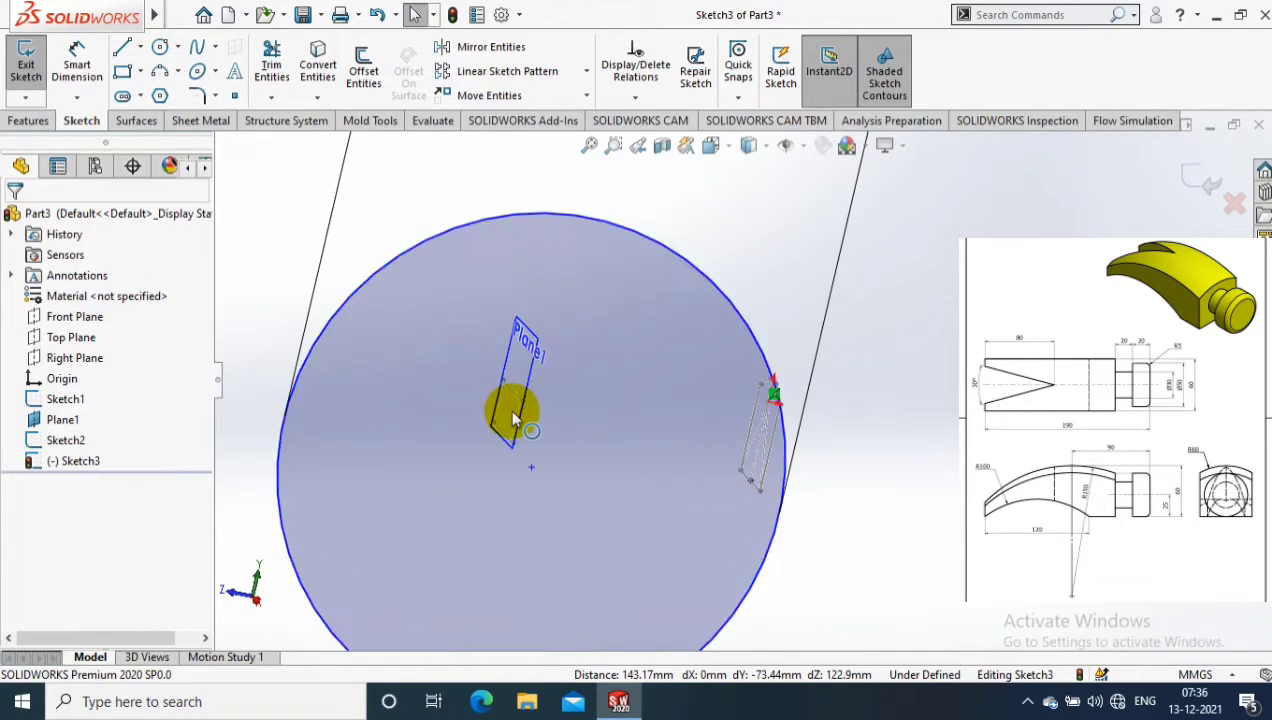
pyautogui.click(512, 418)
pyautogui.moveTo(512, 355); pyautogui.dragTo(633, 420, button='middle')
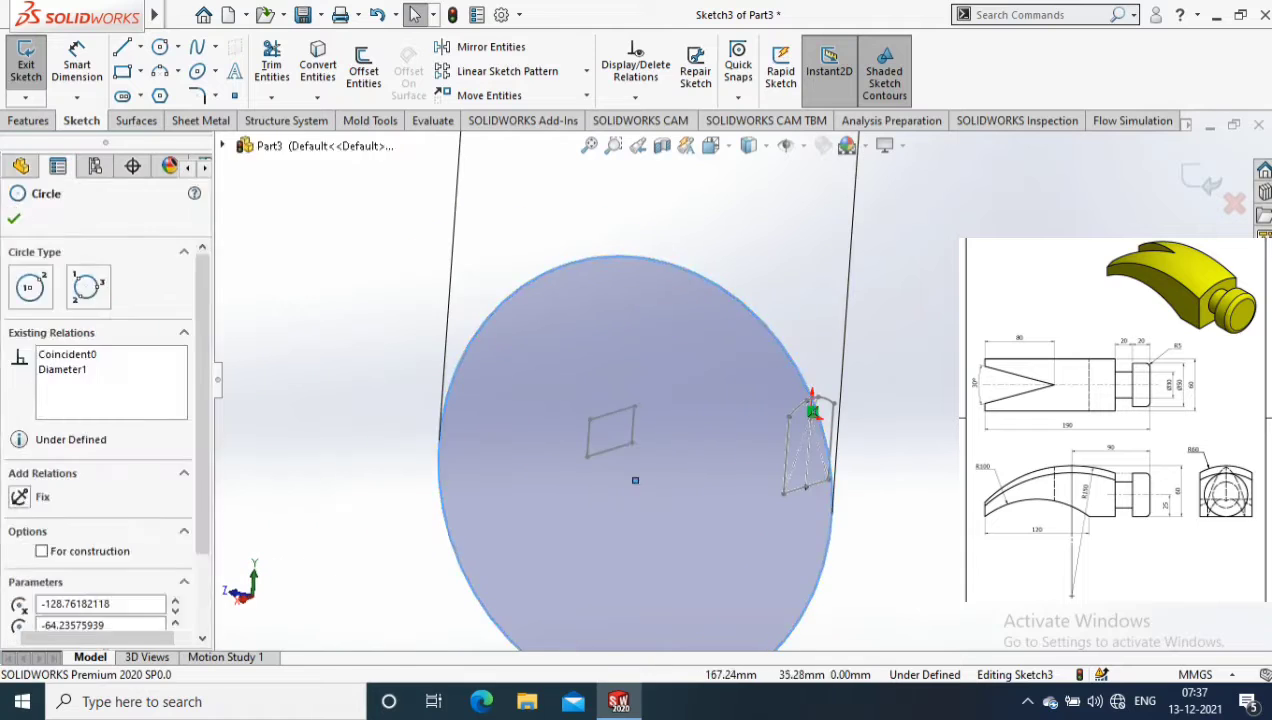
pyautogui.click(633, 409)
pyautogui.keyDown('ctrl'); pyautogui.click(639, 257); pyautogui.keyUp('ctrl')
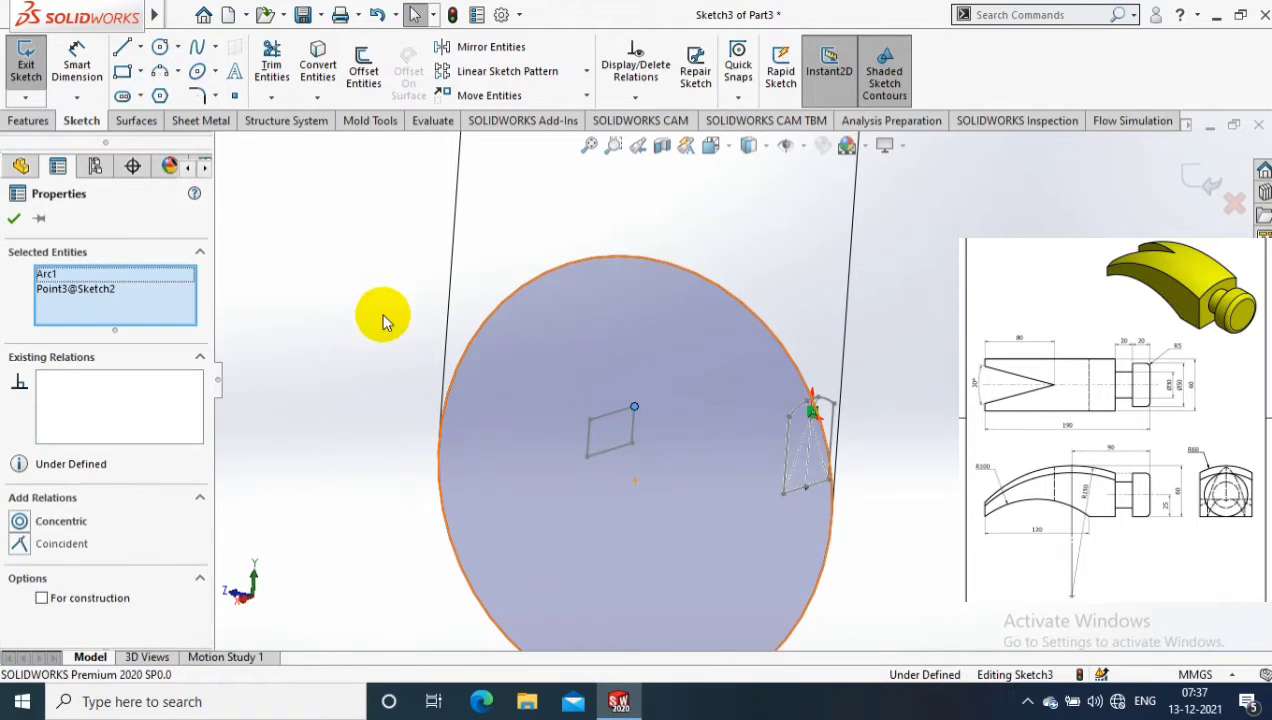
pyautogui.click(28, 545)
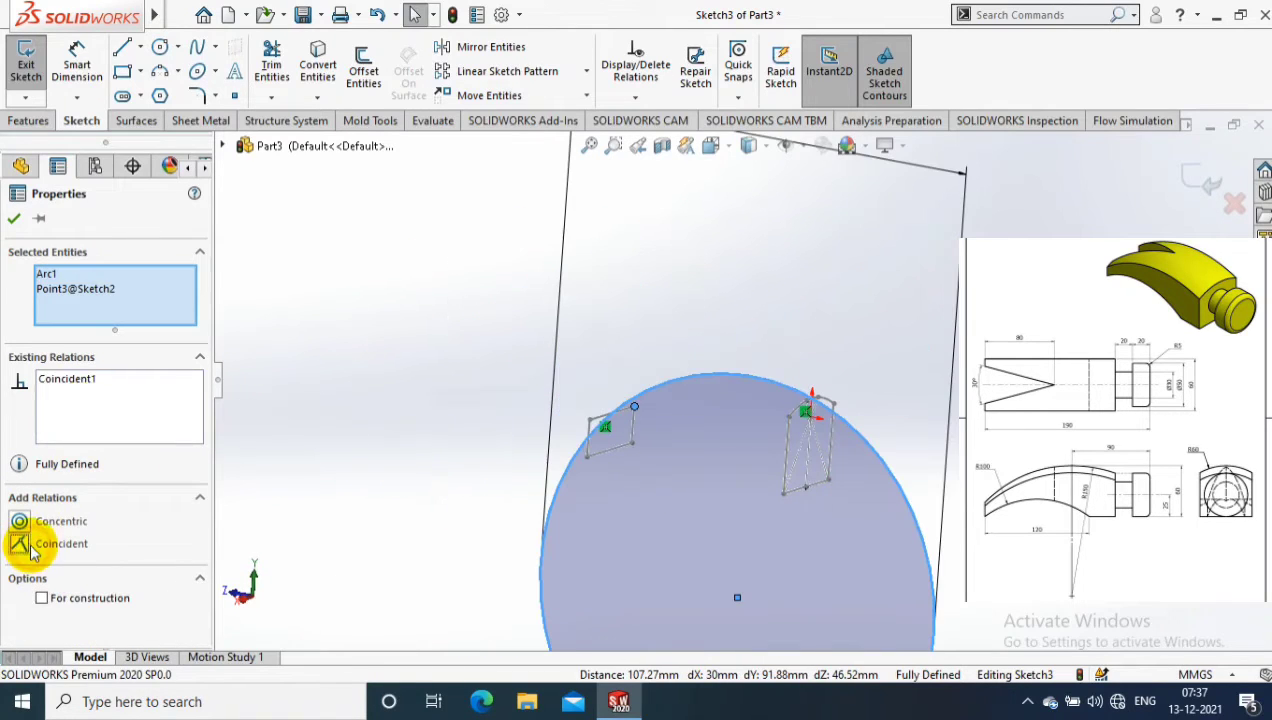
pyautogui.click(18, 218)
# Step: Face the Right Plane and draw a centreline on the circle's edge
pyautogui.moveTo(729, 404); pyautogui.dragTo(952, 484, button='middle')
pyautogui.rightClick(70, 357)
pyautogui.click(125, 334)
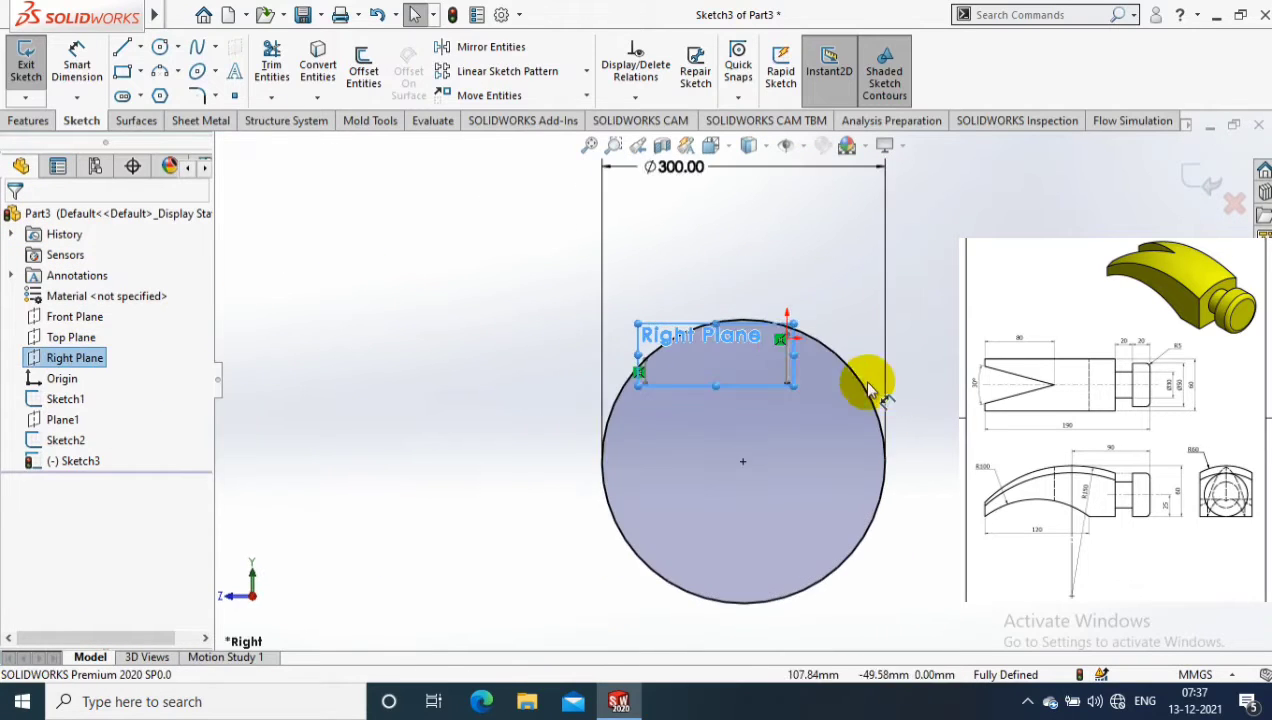
pyautogui.scroll(-3, 700, 340)
pyautogui.scroll(-2, 600, 300)
pyautogui.click(140, 47)
pyautogui.click(165, 90)
pyautogui.click(413, 352)
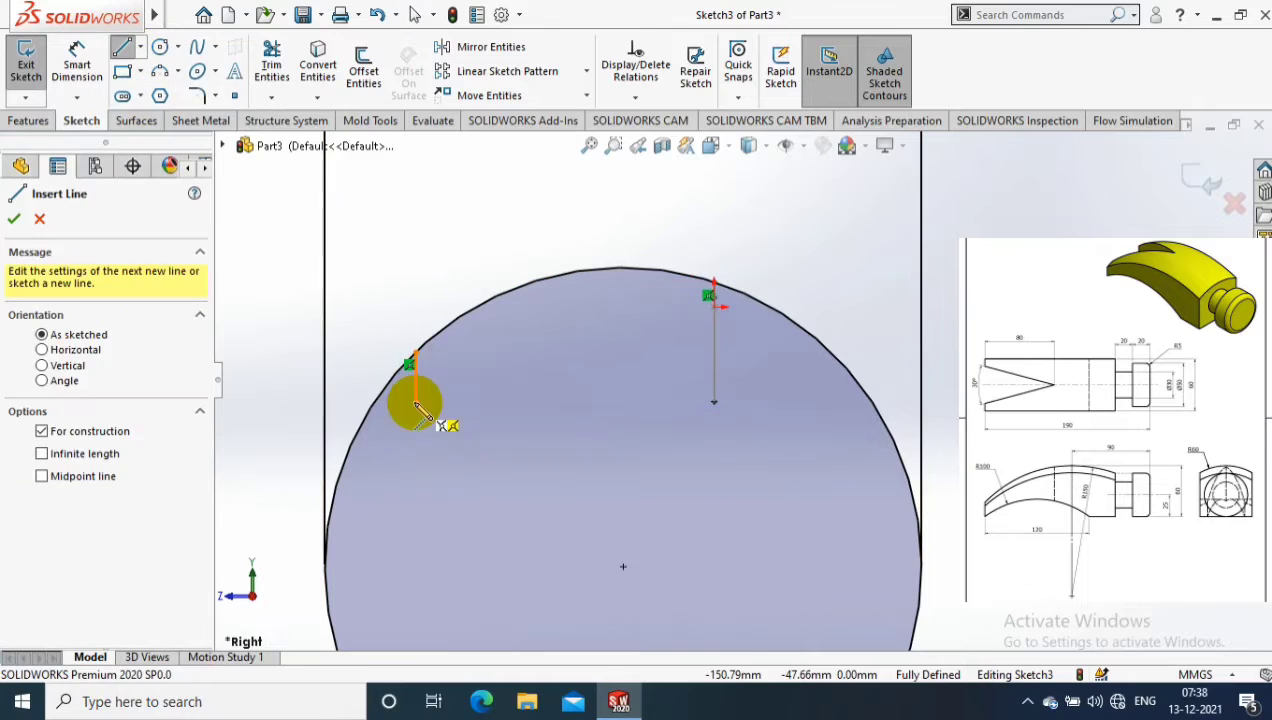
pyautogui.click(416, 401)
pyautogui.click(407, 237)
# Step: Add a vertical construction centreline through the arc's right end
pyautogui.click(140, 47)
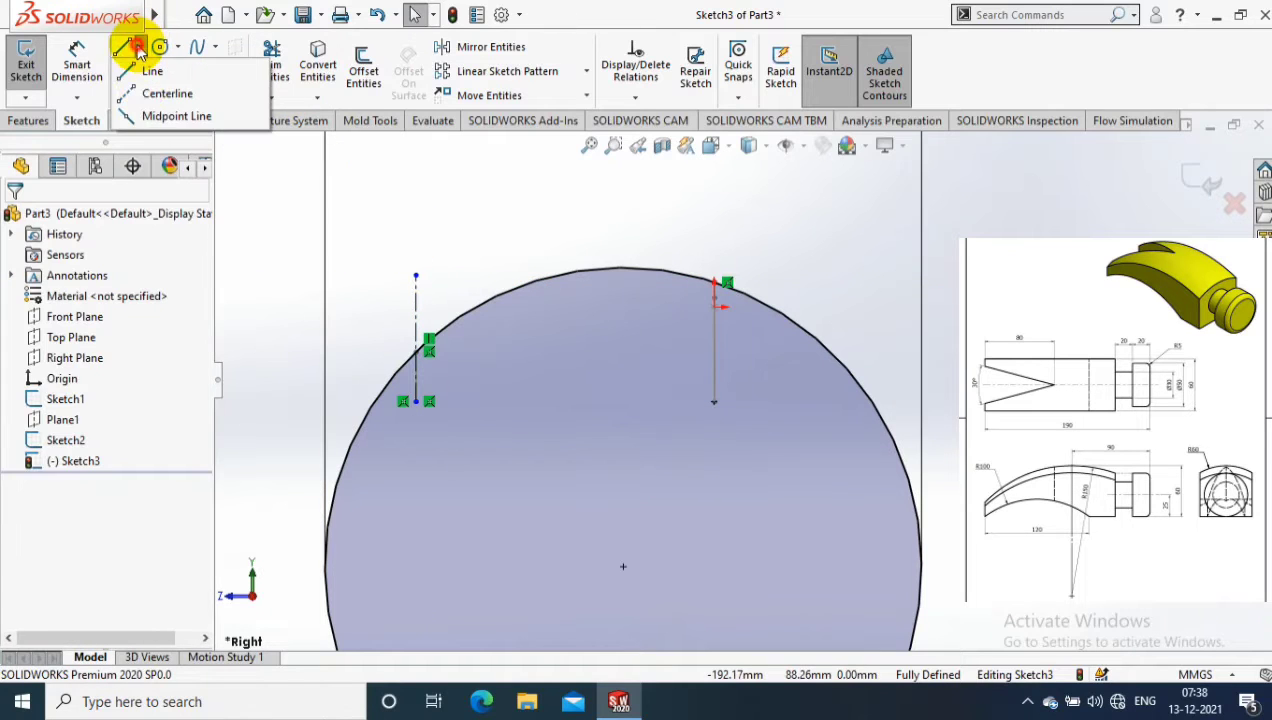
pyautogui.click(170, 94)
pyautogui.click(714, 401)
pyautogui.moveTo(714, 283); pyautogui.dragTo(714, 207)
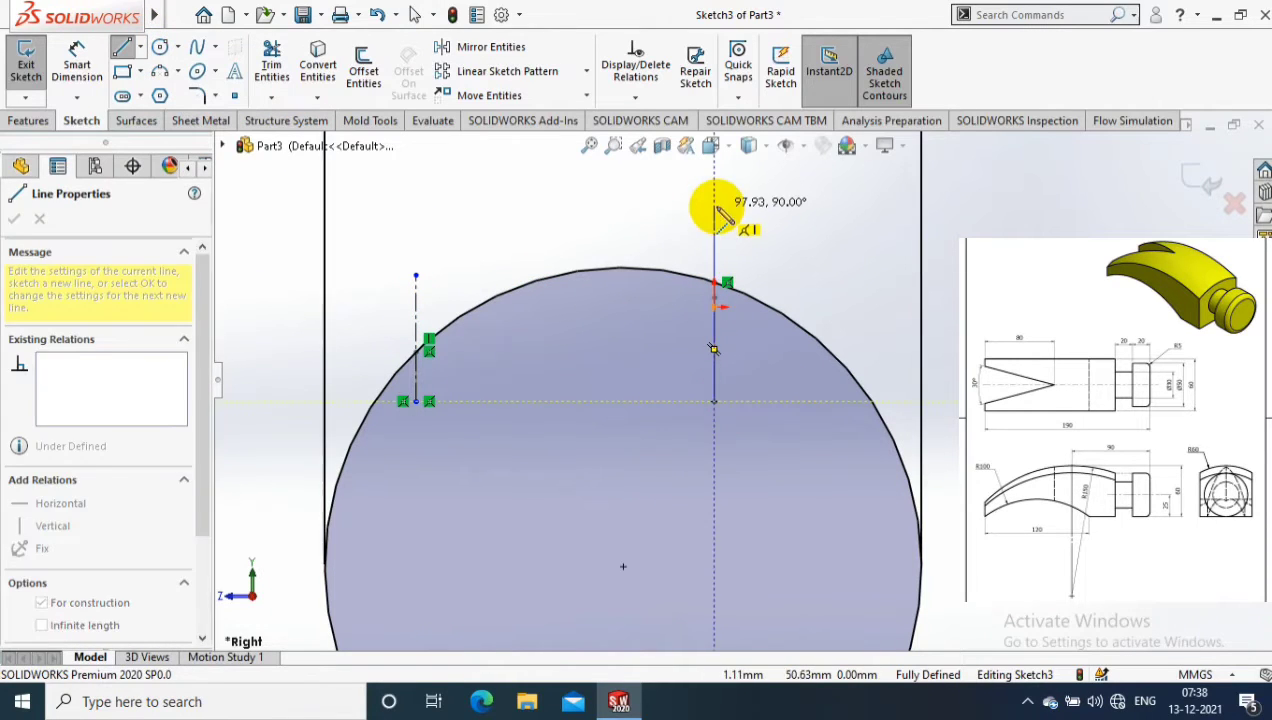
pyautogui.press('Escape')
# Step: Power-trim the Ø300 circle down to its top arc
pyautogui.click(271, 96)
pyautogui.click(280, 119)
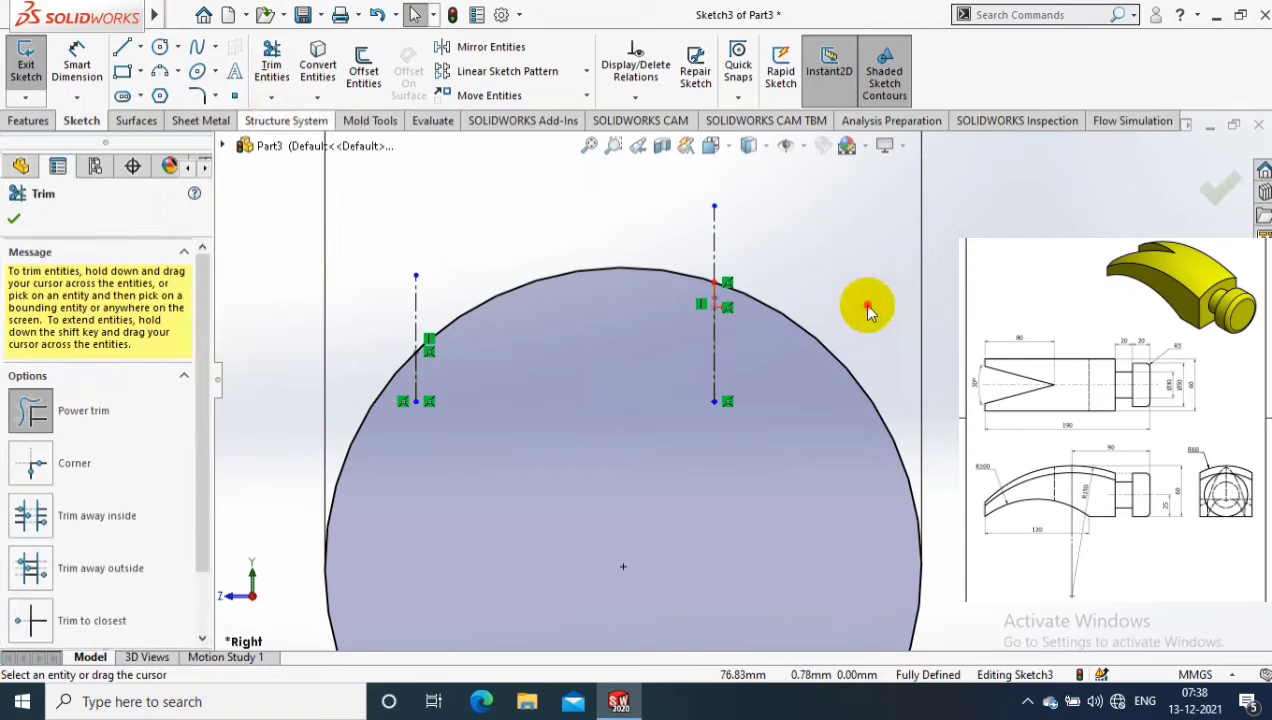
pyautogui.moveTo(866, 307); pyautogui.dragTo(653, 488)
pyautogui.scroll(2, 875, 432)
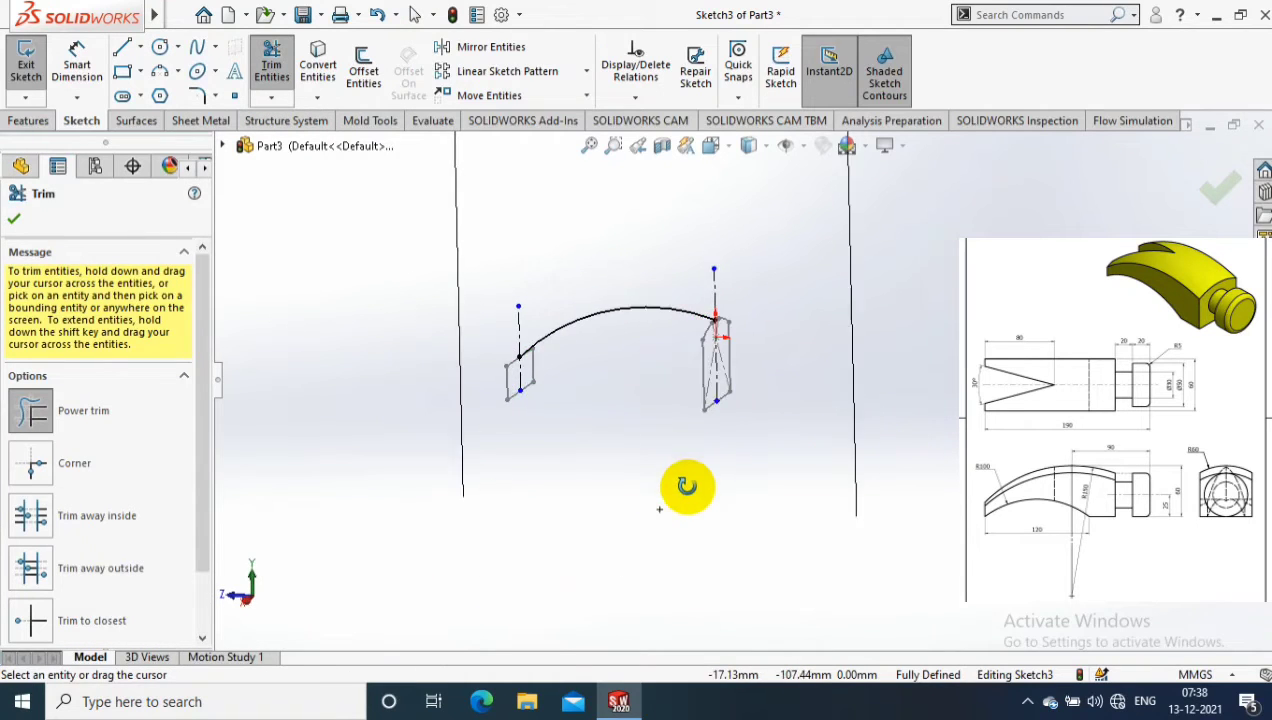
pyautogui.press('Escape')
pyautogui.scroll(3, 746, 394)
# Step: Draw a horizontal base line from the right centreline's lower end and dimension it 30 mm
pyautogui.click(123, 47)
pyautogui.scroll(2, 608, 392)
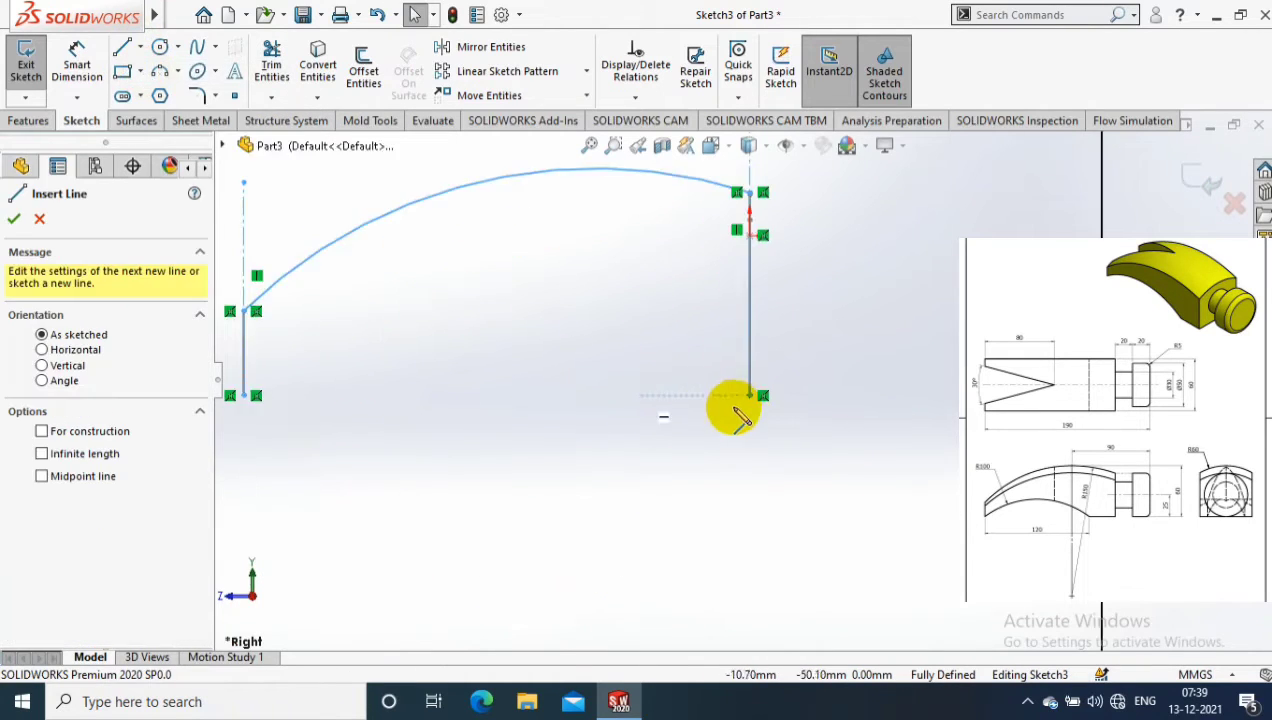
pyautogui.click(752, 396)
pyautogui.click(634, 396)
pyautogui.press('Escape')
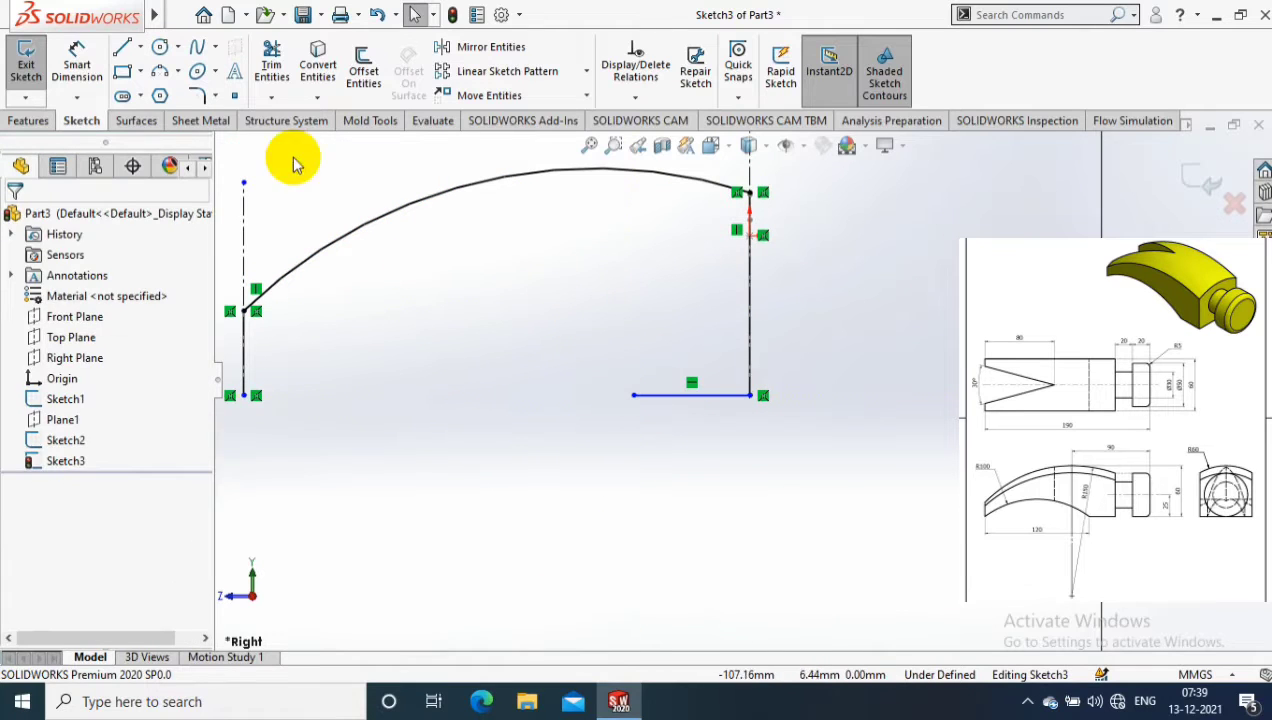
pyautogui.click(77, 70)
pyautogui.click(690, 395)
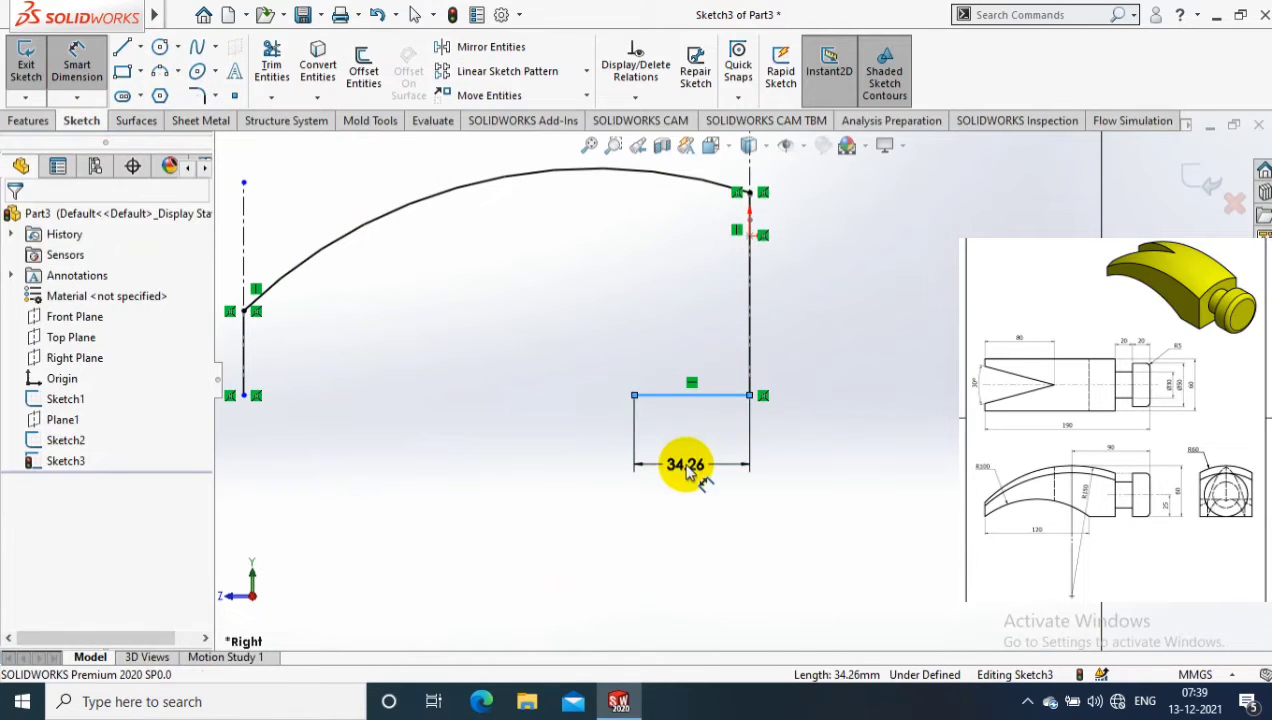
pyautogui.click(686, 468)
pyautogui.write('30')
pyautogui.press('Return')
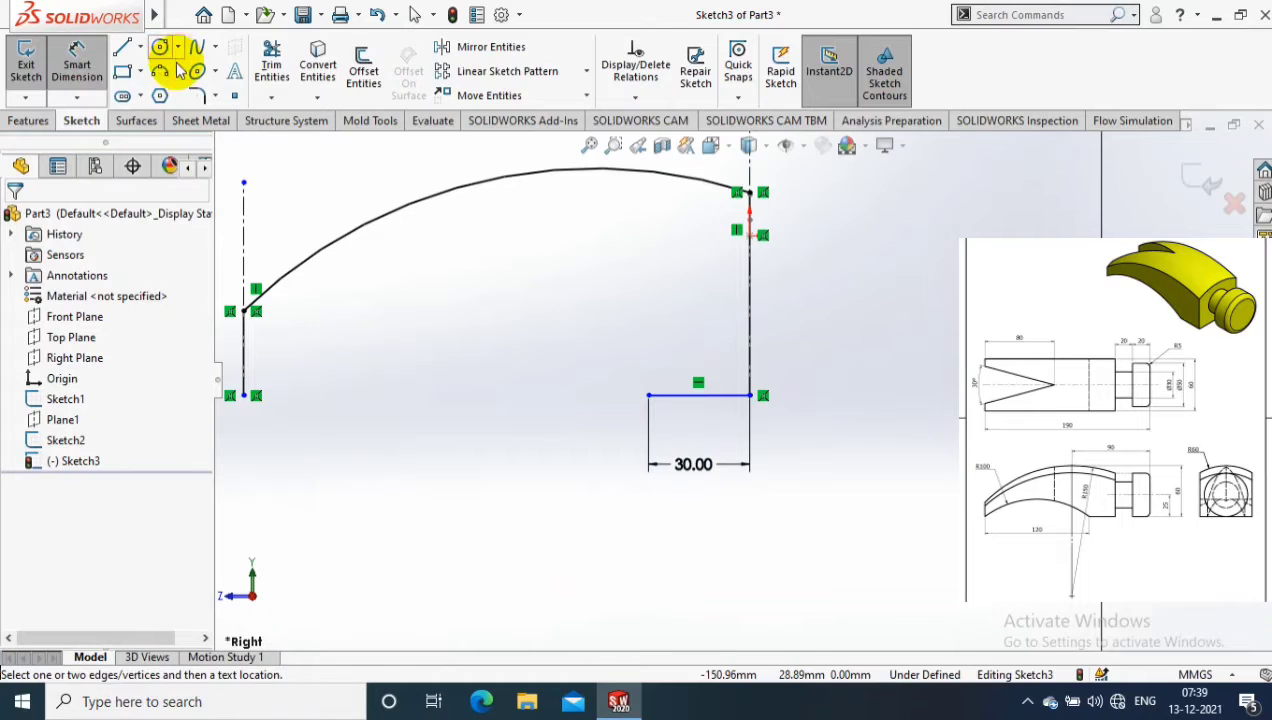
# Step: Draw a 3-point lower arc from the left corner to the base line with radius R100
pyautogui.click(176, 71)
pyautogui.click(200, 140)
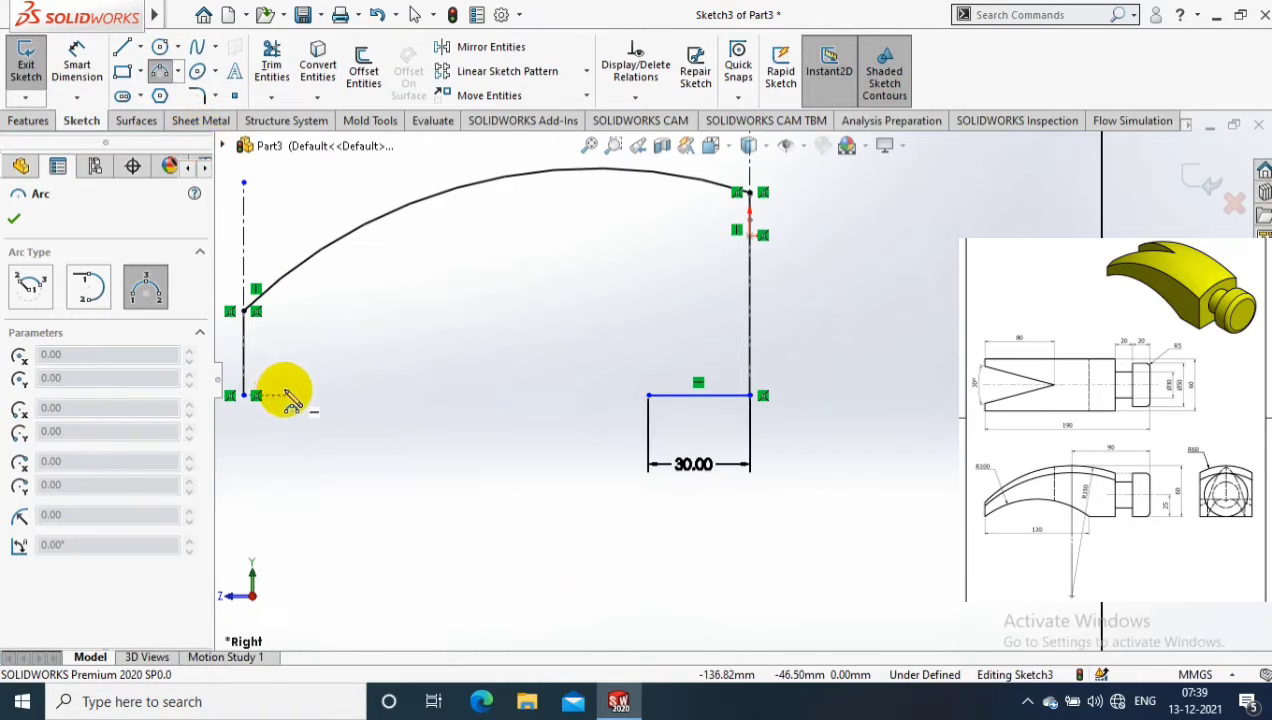
pyautogui.click(244, 395)
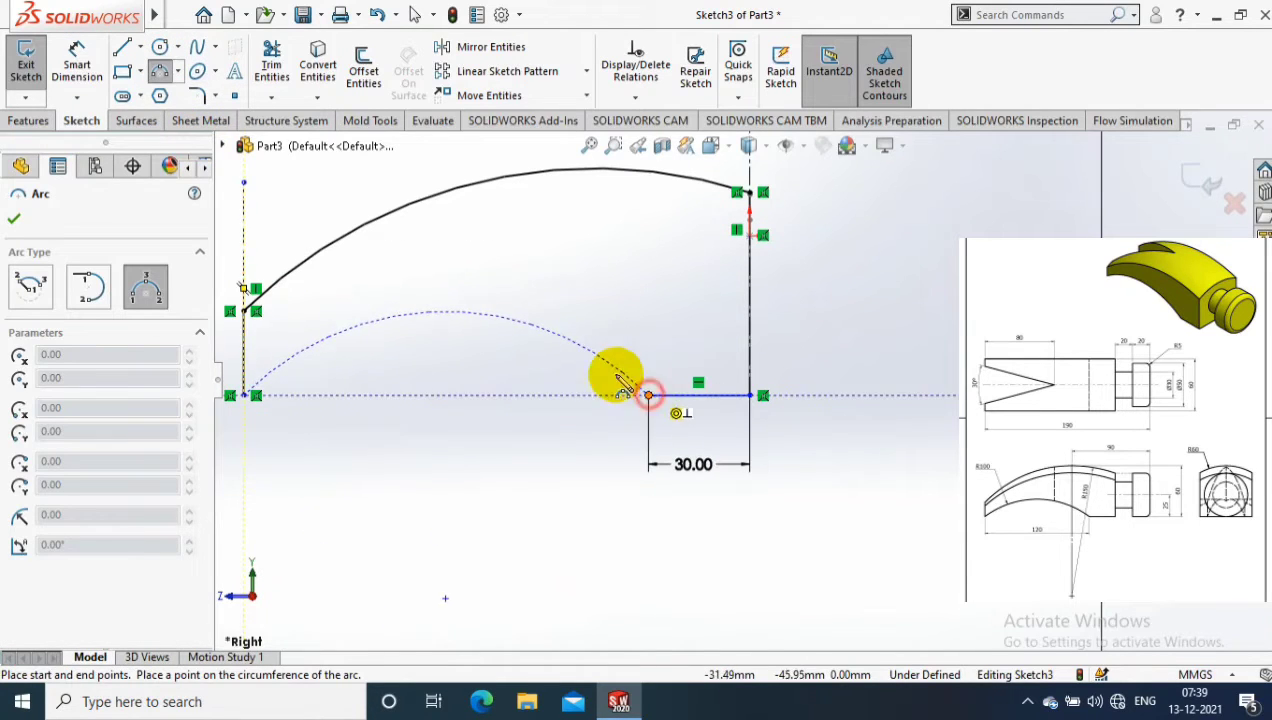
pyautogui.click(648, 395)
pyautogui.click(448, 335)
pyautogui.click(14, 218)
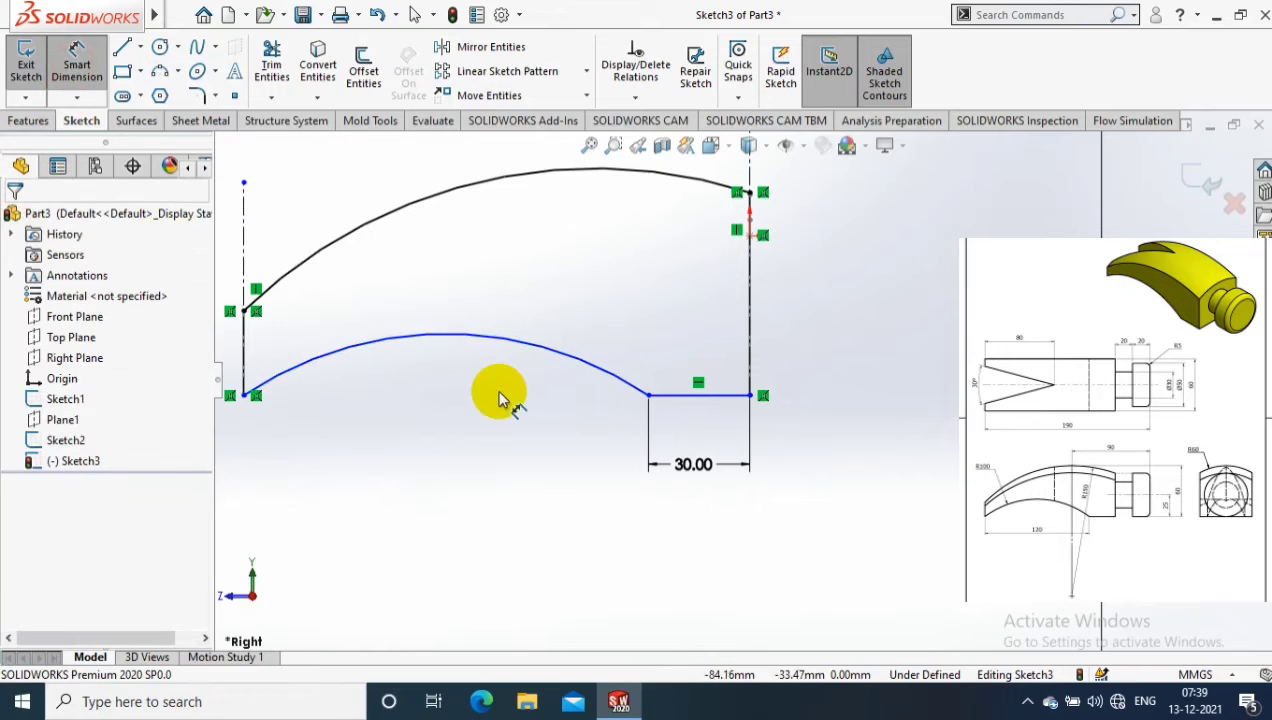
pyautogui.click(510, 350)
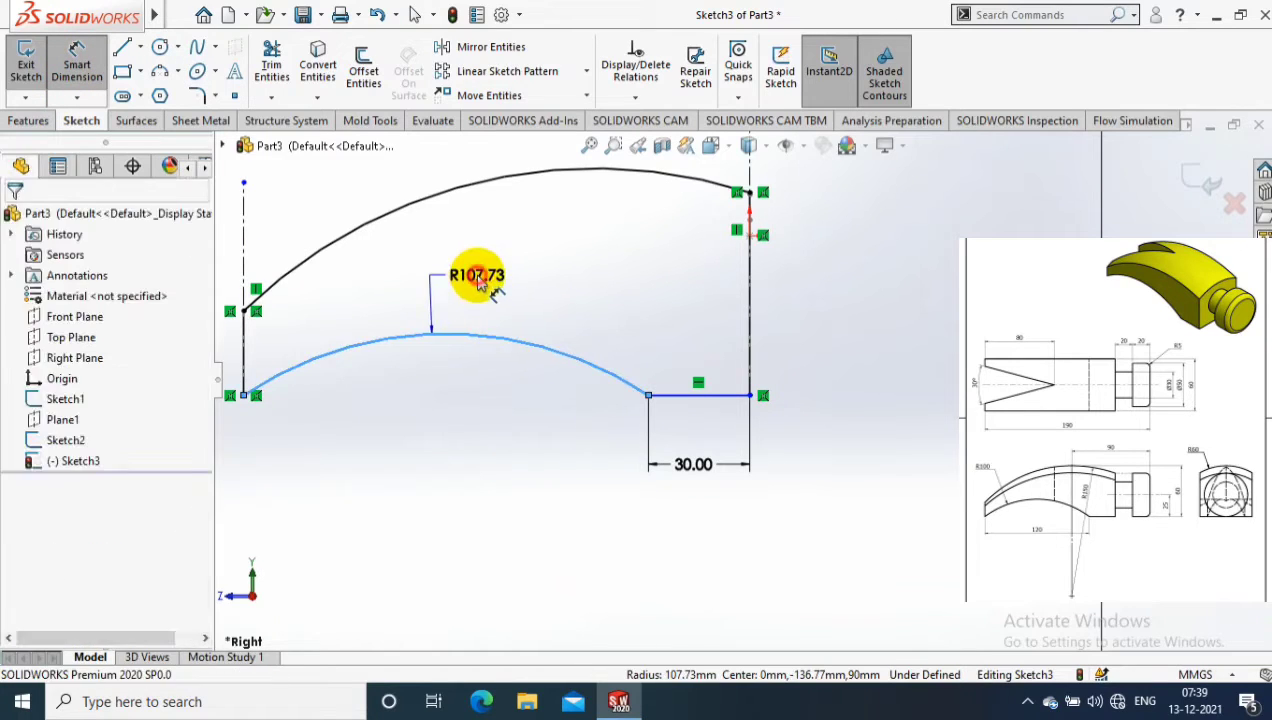
pyautogui.click(486, 290)
pyautogui.write('100')
pyautogui.press('Return')
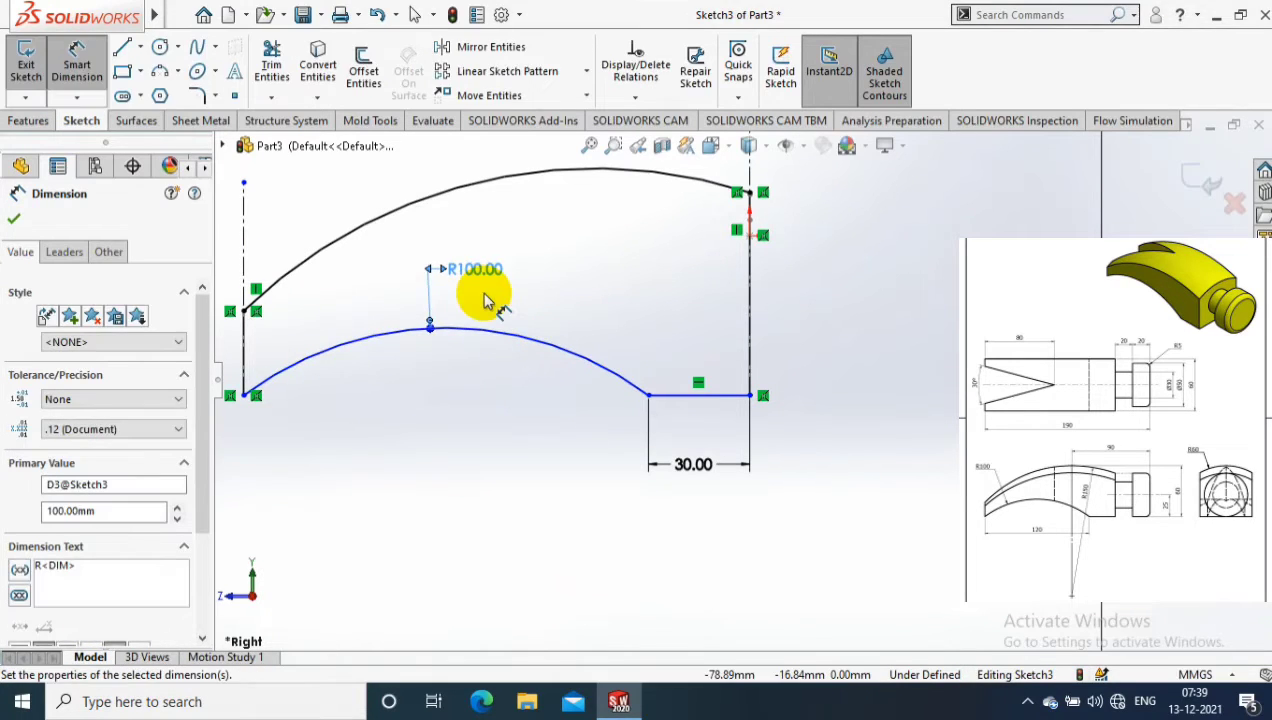
# Step: Add the 120 mm horizontal arc span and 47.29 right-edge height dimensions
pyautogui.click(244, 396)
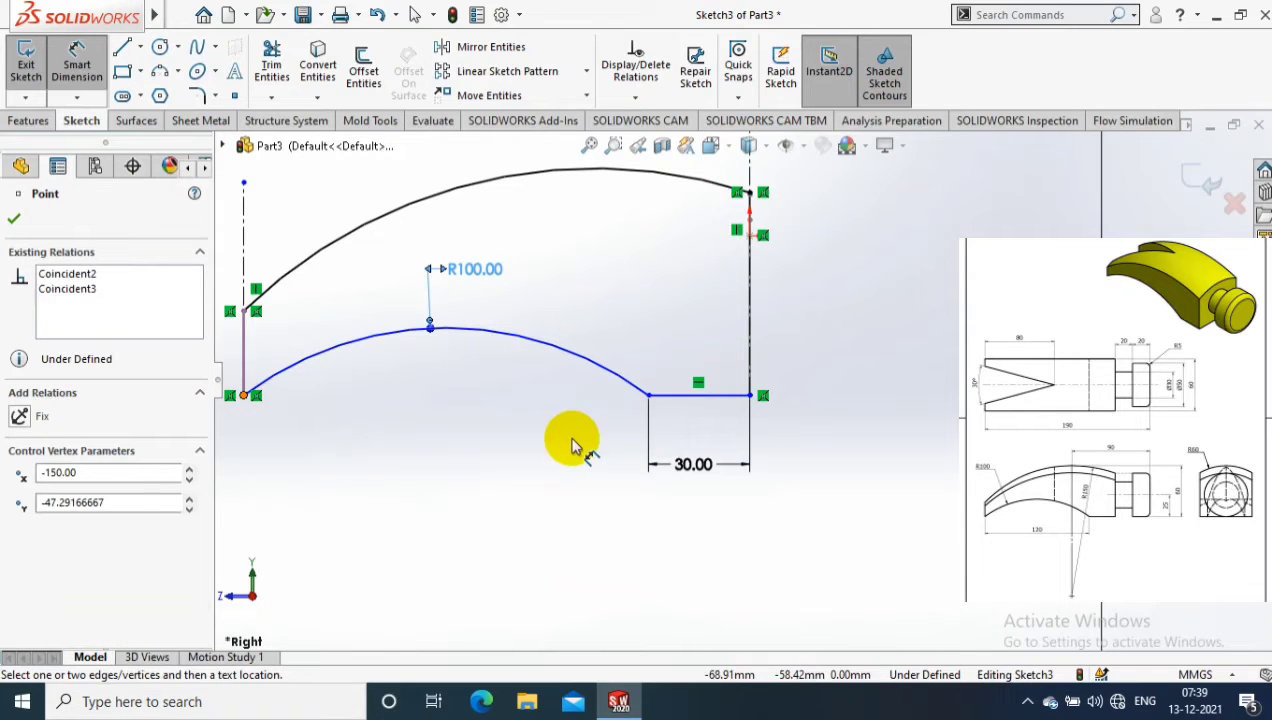
pyautogui.click(650, 397)
pyautogui.click(505, 440)
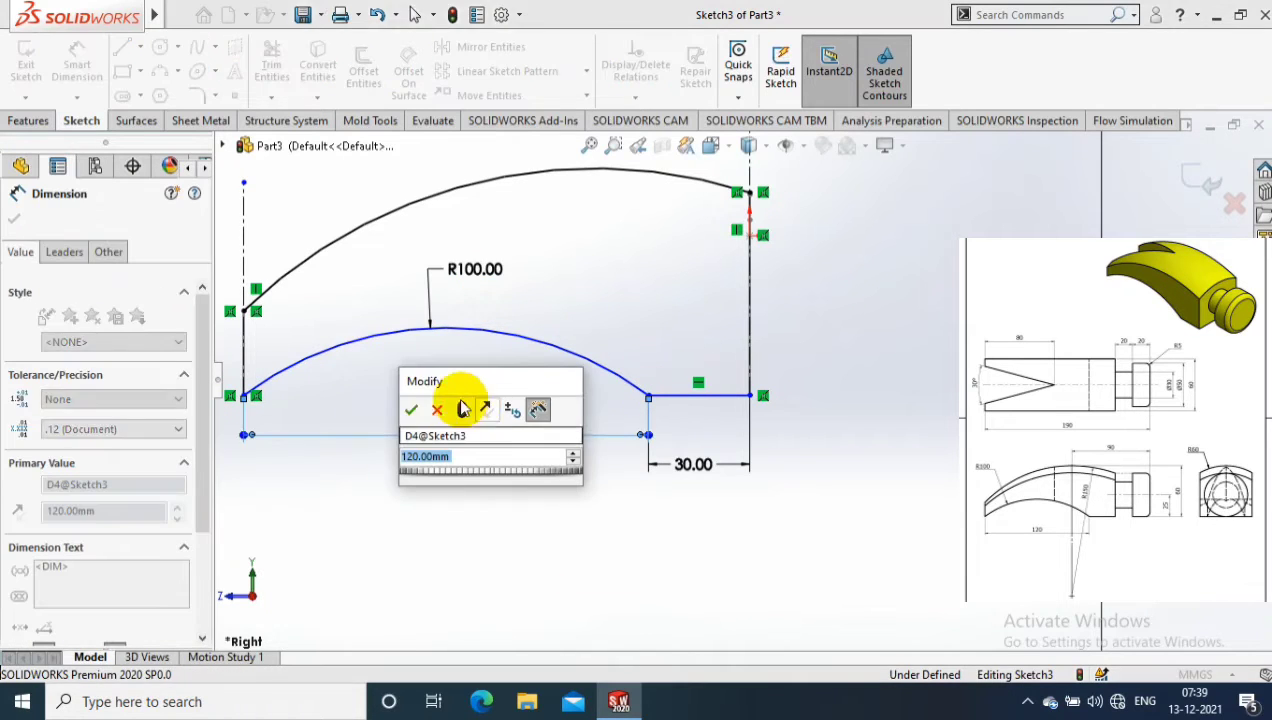
pyautogui.click(411, 410)
pyautogui.click(681, 397)
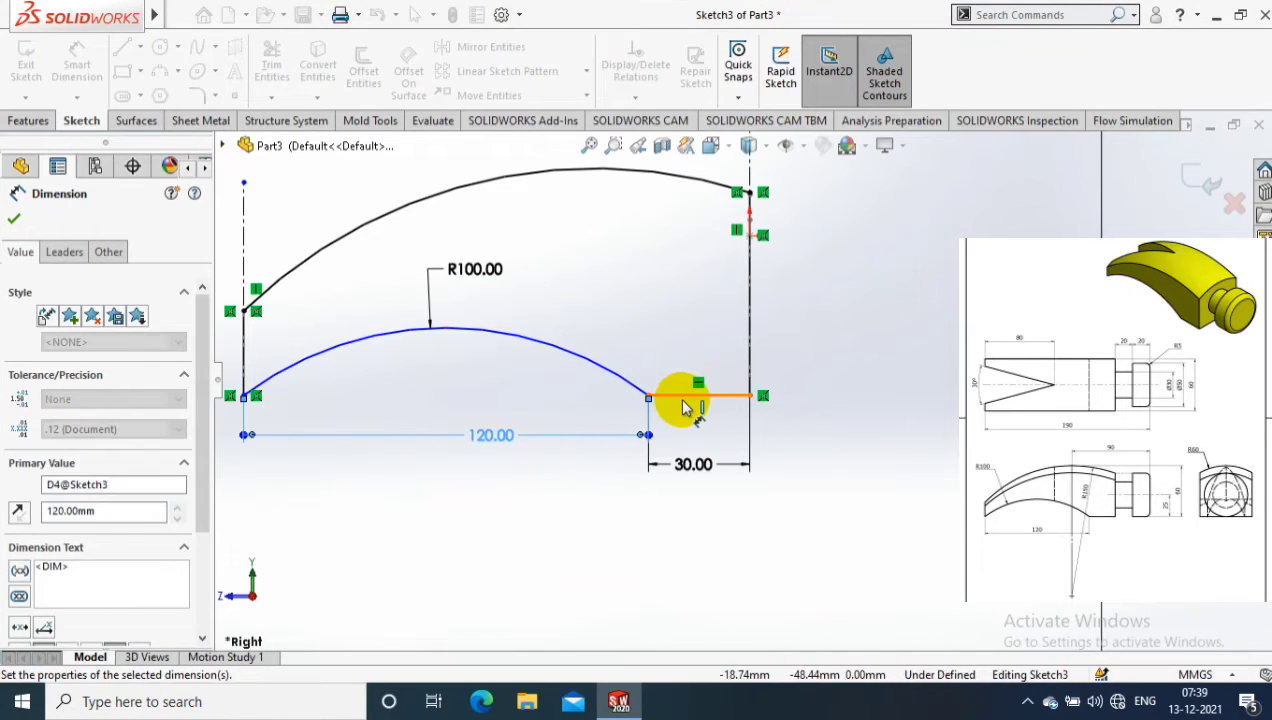
pyautogui.click(757, 240)
pyautogui.click(870, 305)
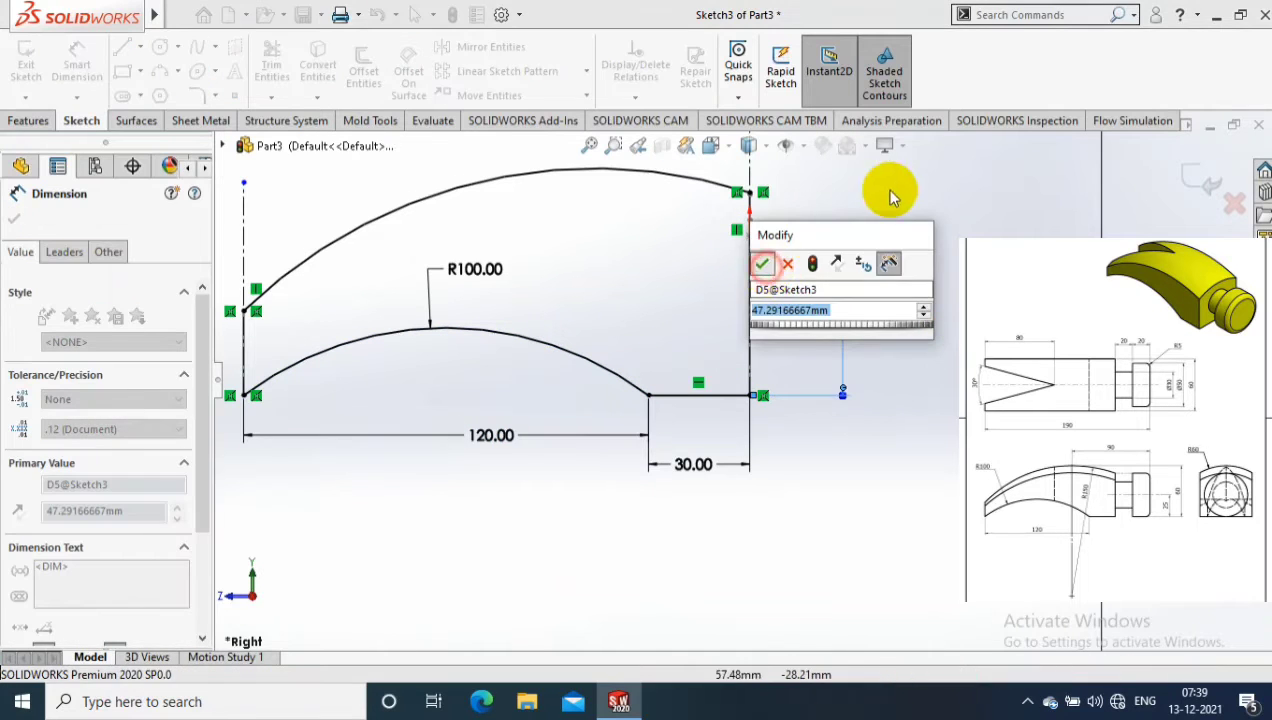
pyautogui.press('Return')
pyautogui.moveTo(954, 221)
pyautogui.mouseDown(button='middle')
pyautogui.moveTo(505, 199)
pyautogui.moveTo(531, 238)
pyautogui.mouseUp(button='middle')
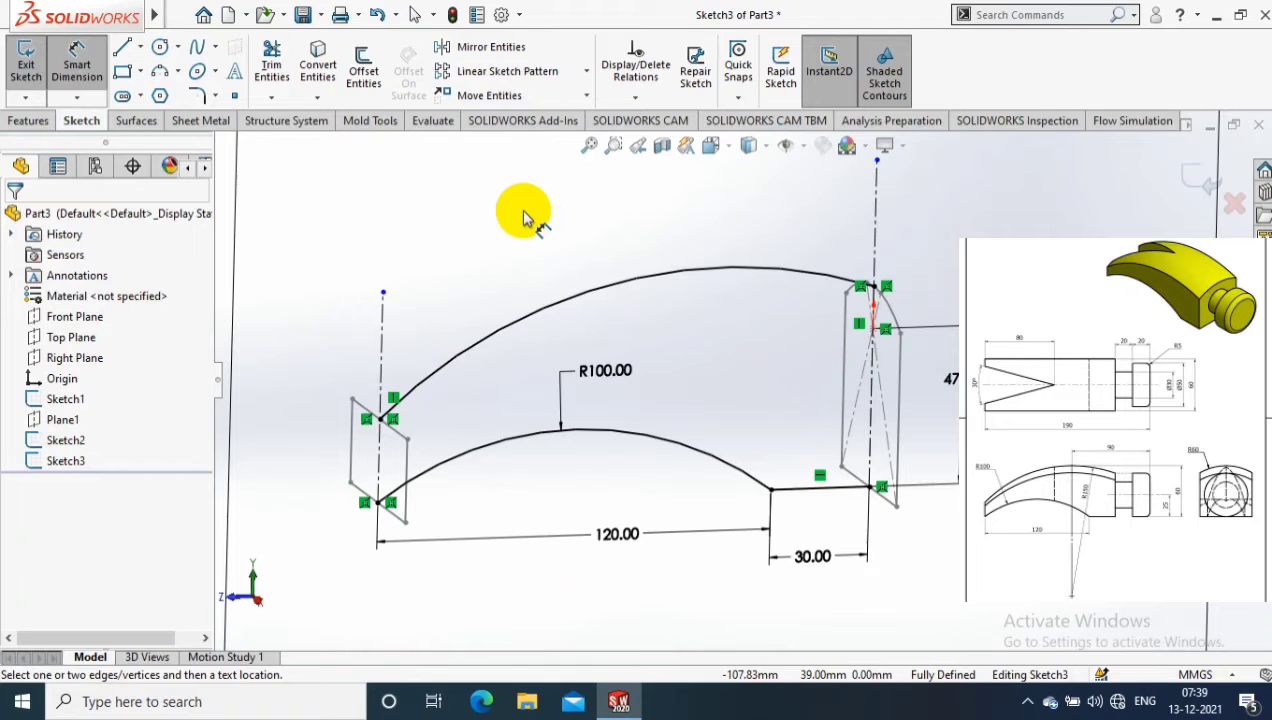
pyautogui.moveTo(614, 207); pyautogui.dragTo(680, 205, button='middle')
# Step: Close the side sketch and start a Lofted Boss/Base between Sketch2 and Sketch1
pyautogui.click(1199, 178)
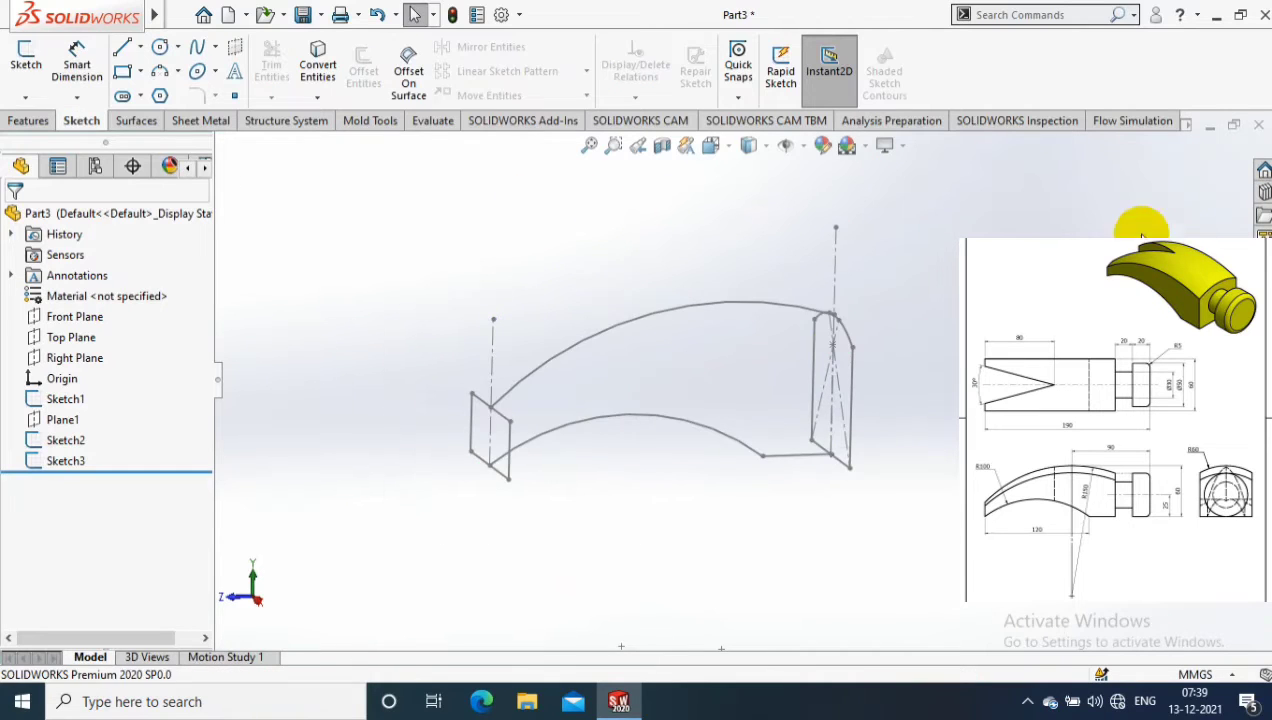
pyautogui.moveTo(650, 400); pyautogui.dragTo(664, 420, button='middle')
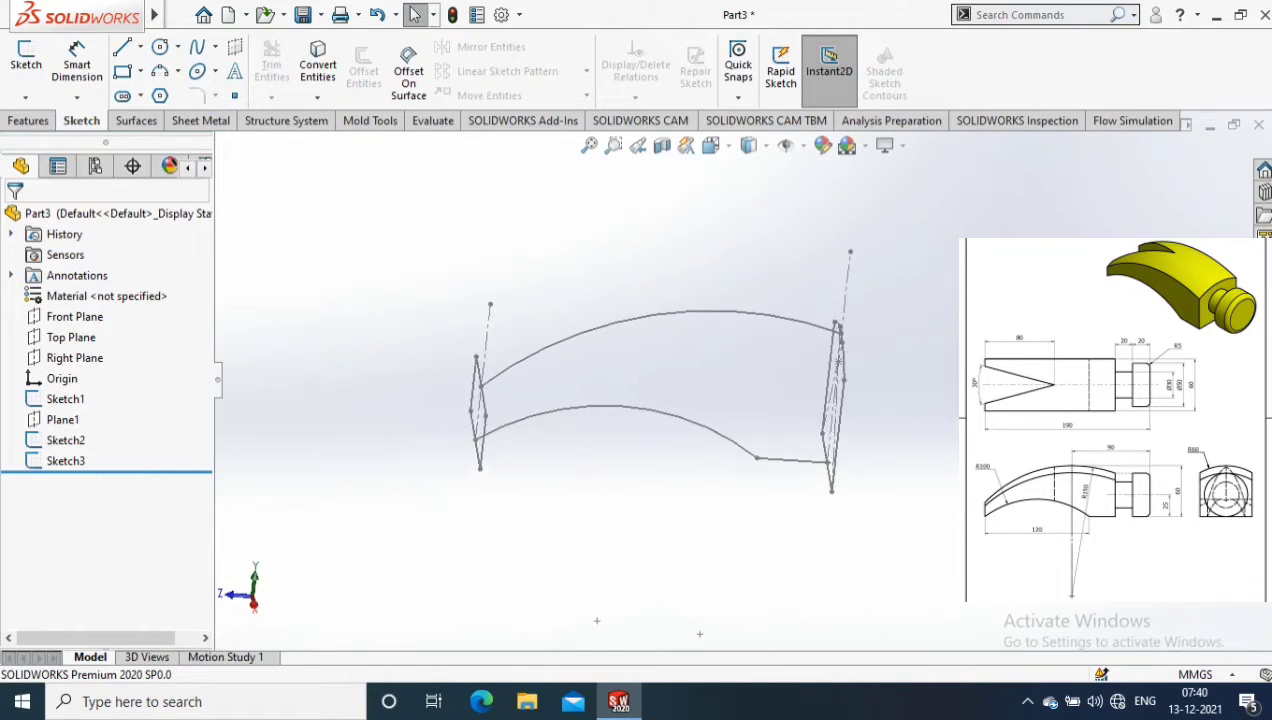
pyautogui.click(29, 126)
pyautogui.click(160, 76)
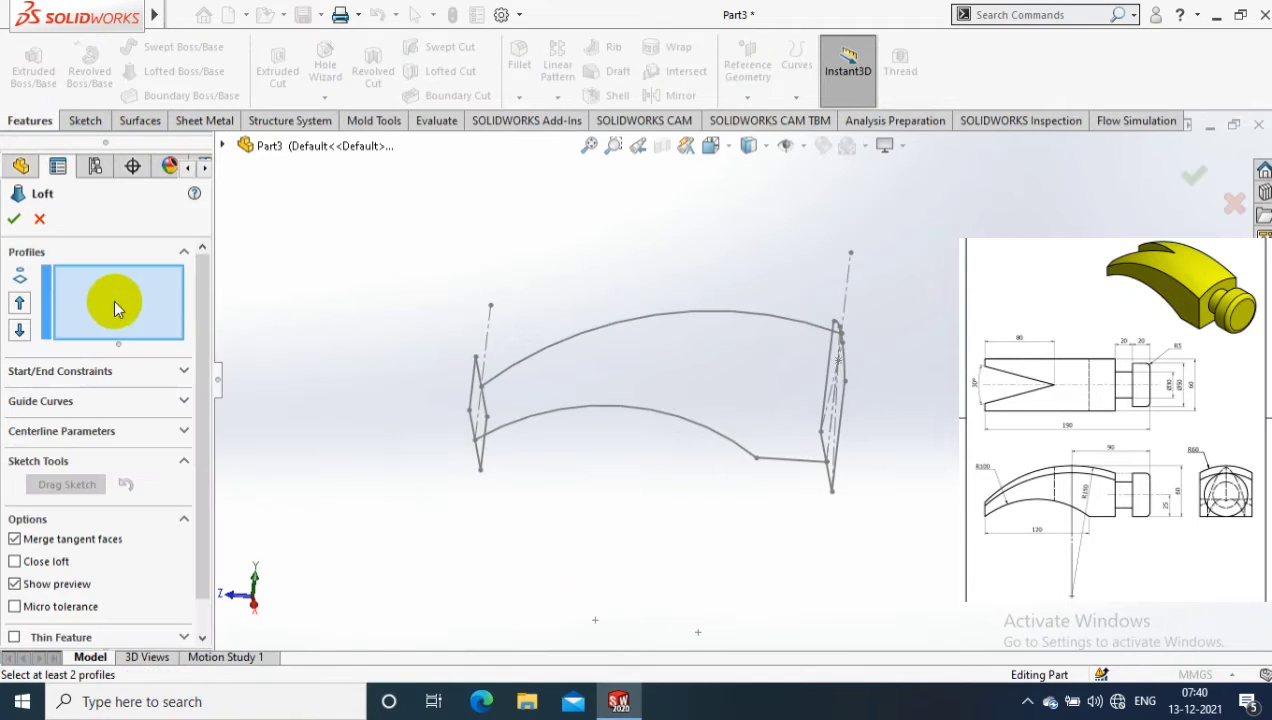
pyautogui.scroll(-2, 440, 418)
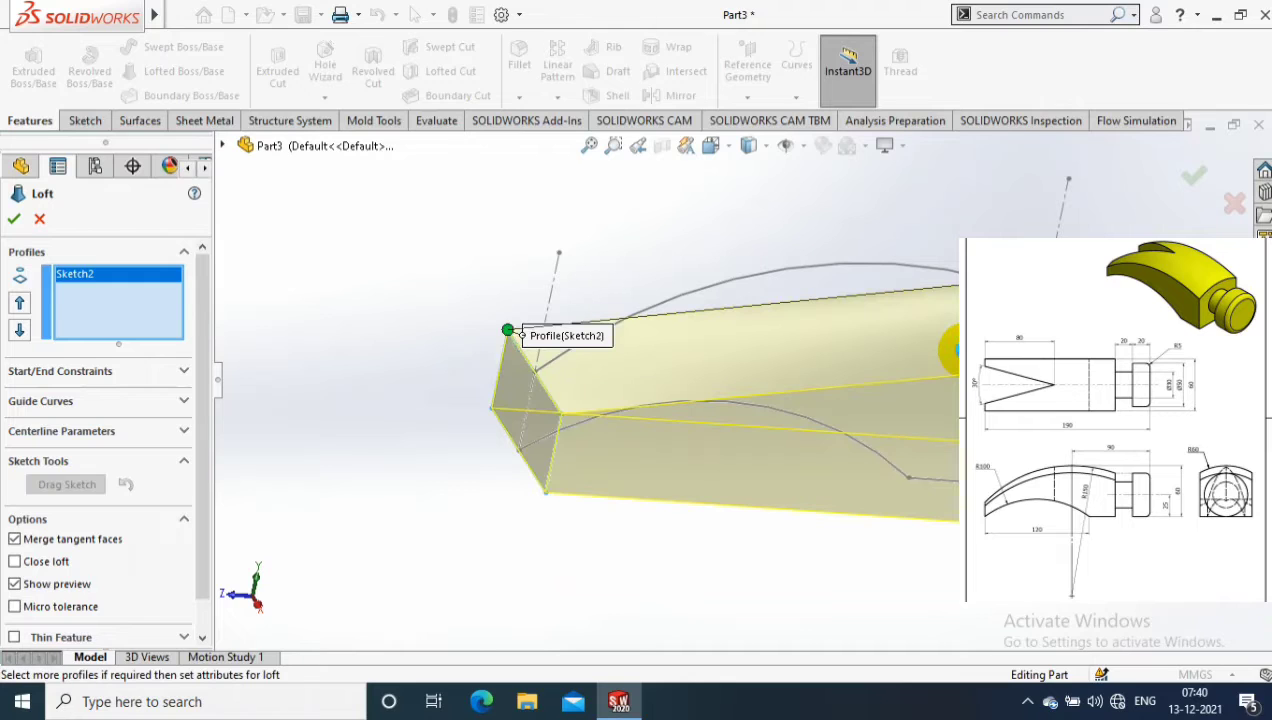
pyautogui.click(1012, 218)
pyautogui.scroll(-1, 210, 310)
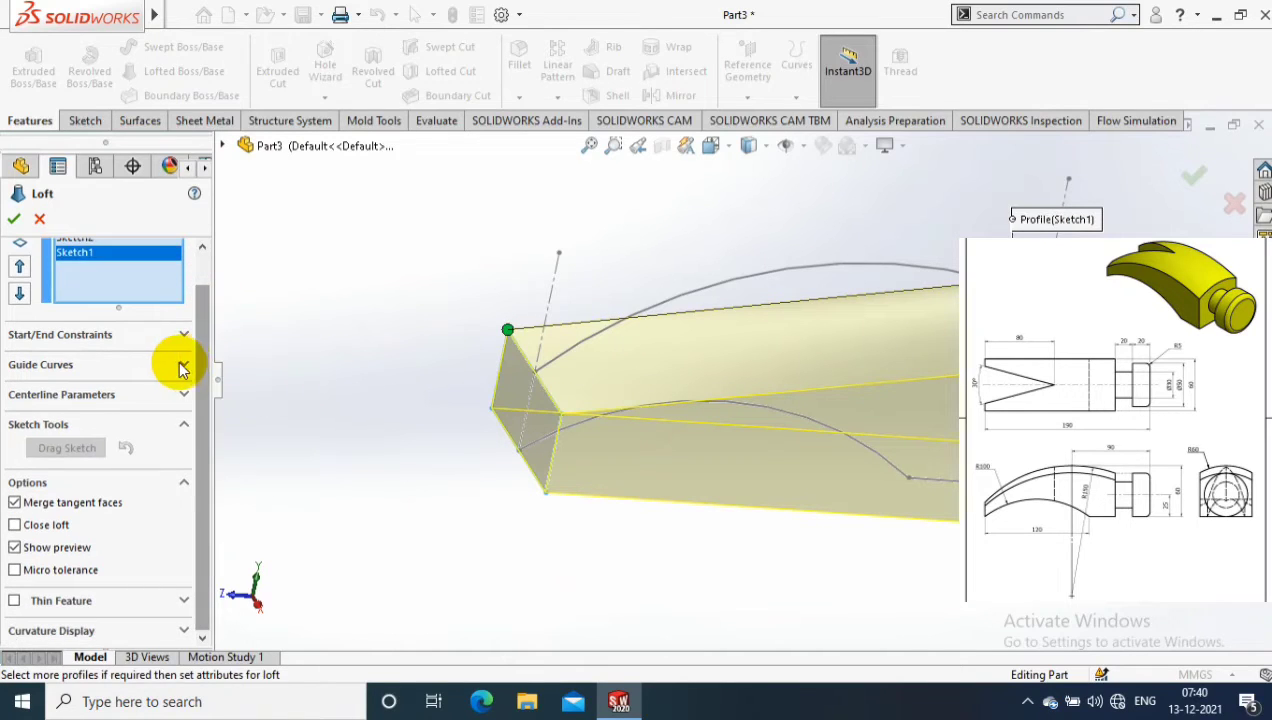
# Step: Add the upper and lower side curves as guide curves and create the loft
pyautogui.click(180, 363)
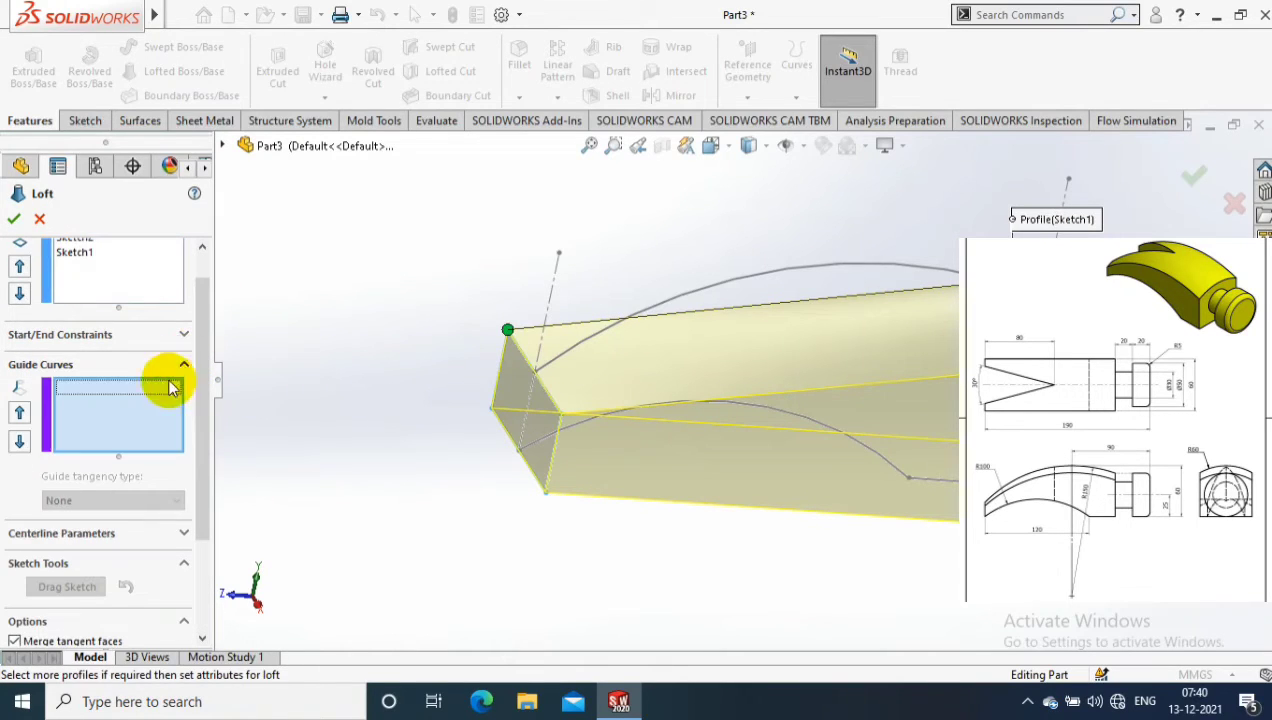
pyautogui.click(753, 287)
pyautogui.click(798, 203)
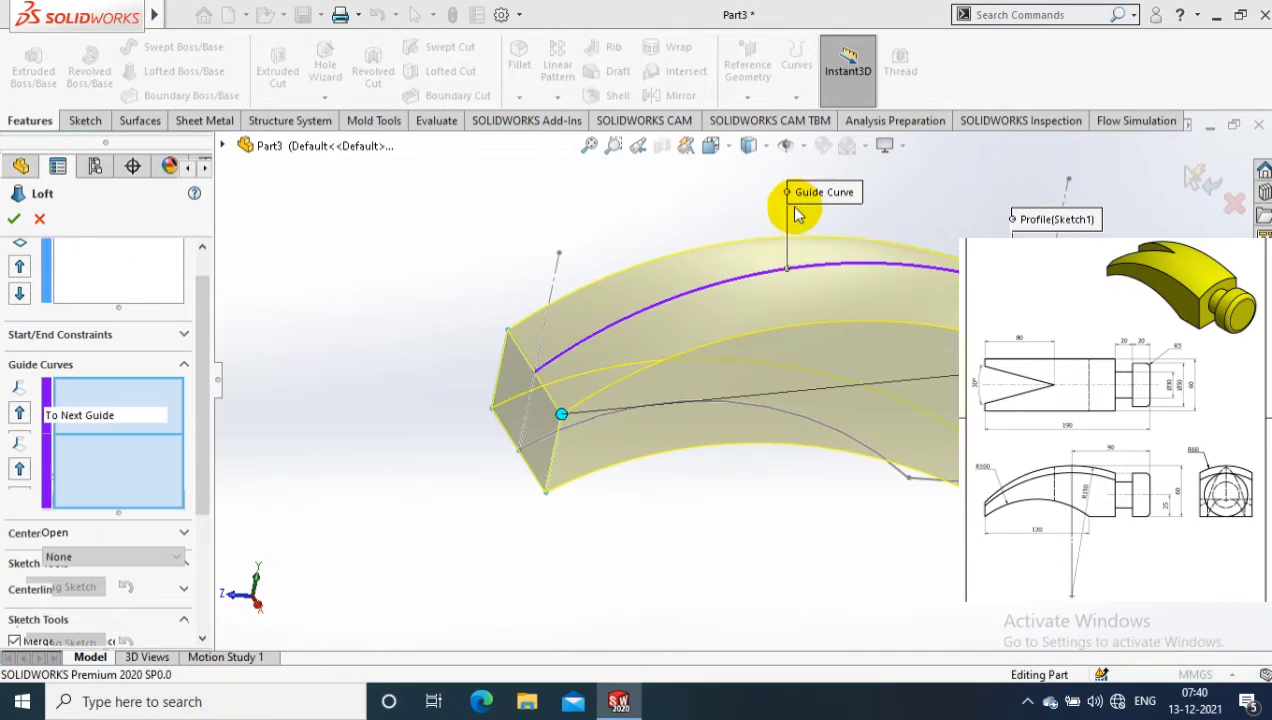
pyautogui.click(869, 455)
pyautogui.moveTo(950, 483); pyautogui.dragTo(797, 557)
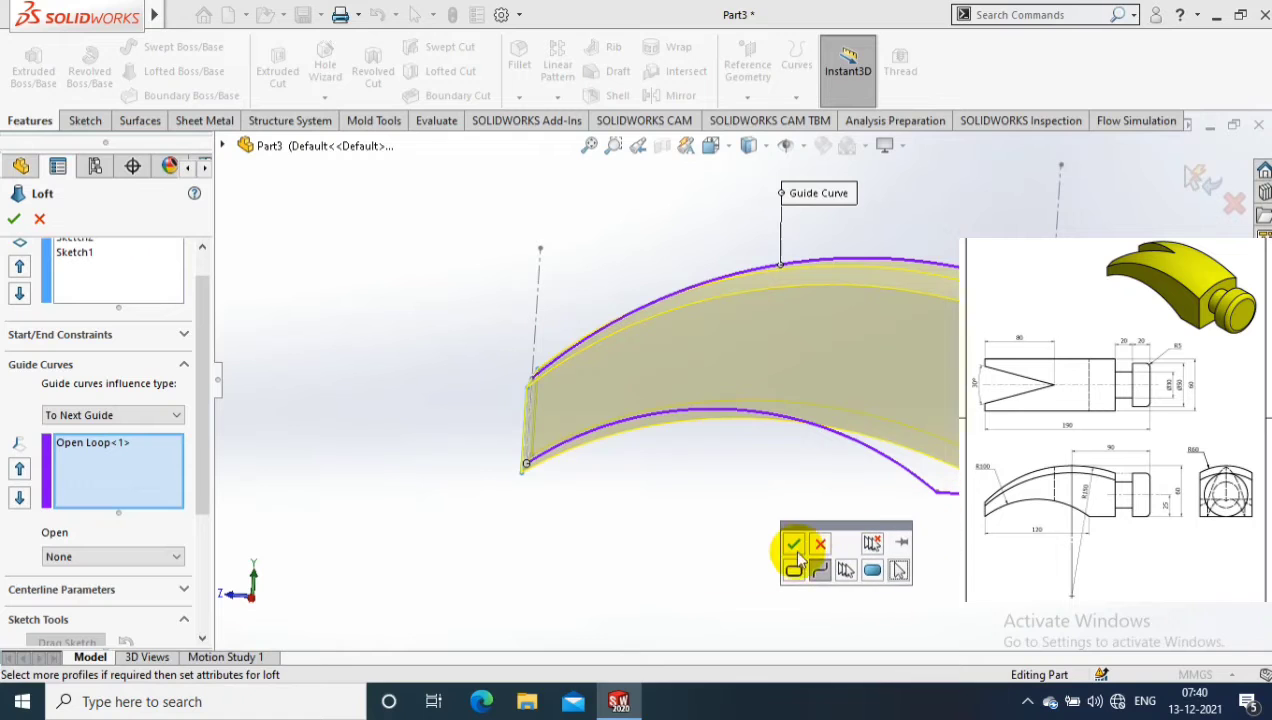
pyautogui.click(793, 543)
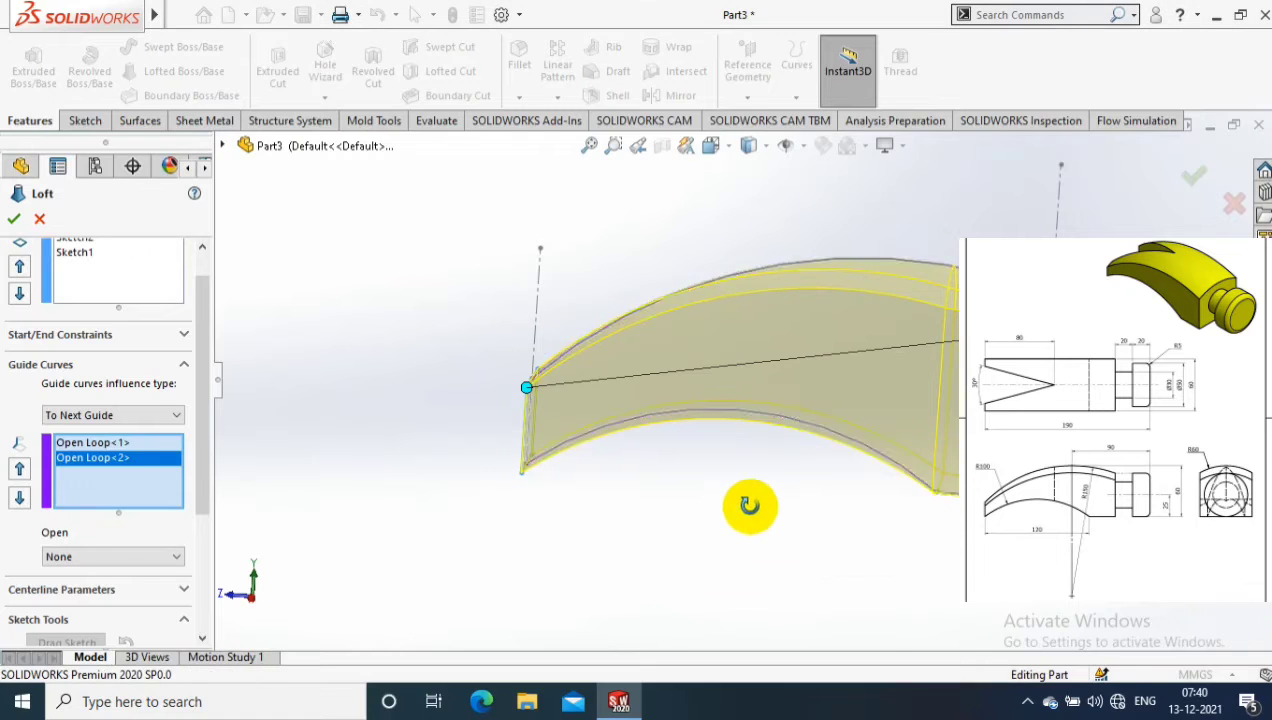
pyautogui.click(16, 218)
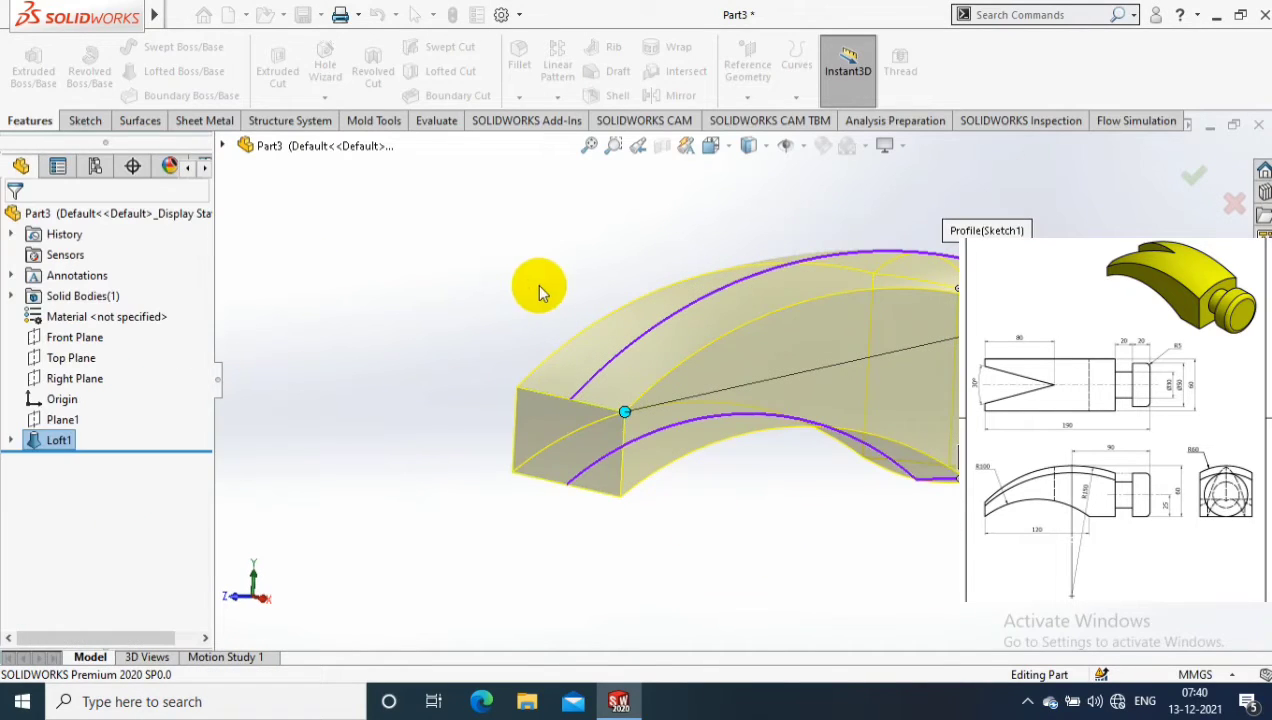
# Step: Face the Top Plane squarely and draw a vertical centerline up from the claw's bottom edge
pyautogui.moveTo(526, 275)
pyautogui.mouseDown(button='middle')
pyautogui.moveTo(440, 360)
pyautogui.moveTo(476, 256)
pyautogui.moveTo(468, 227)
pyautogui.moveTo(914, 462)
pyautogui.moveTo(20, 258)
pyautogui.mouseUp(button='middle')
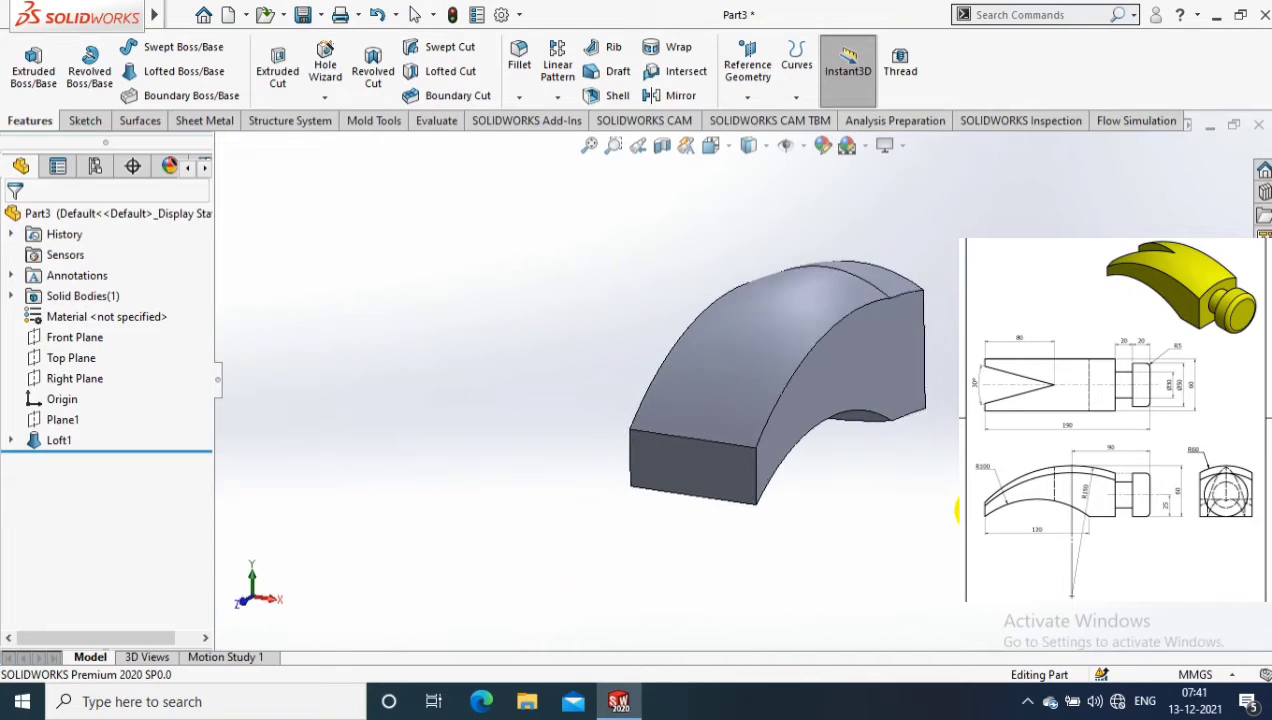
pyautogui.rightClick(71, 358)
pyautogui.click(178, 335)
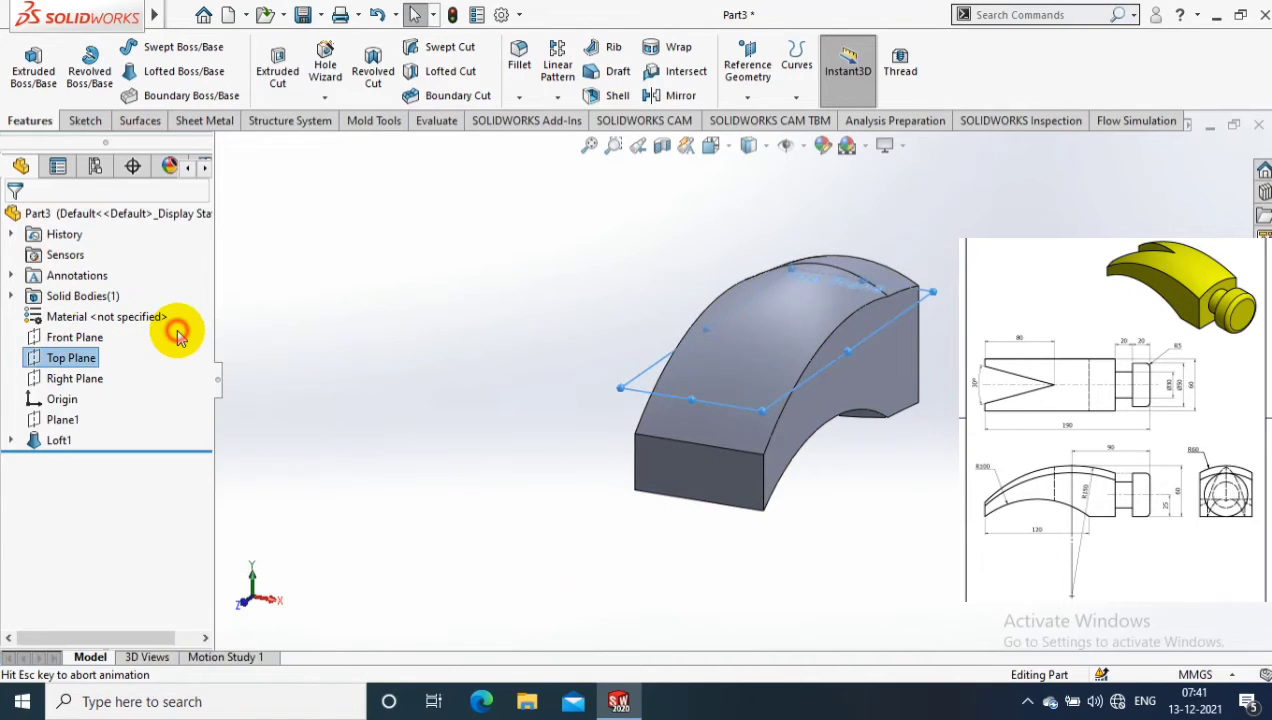
pyautogui.press('l')
pyautogui.click(694, 511)
pyautogui.click(694, 338)
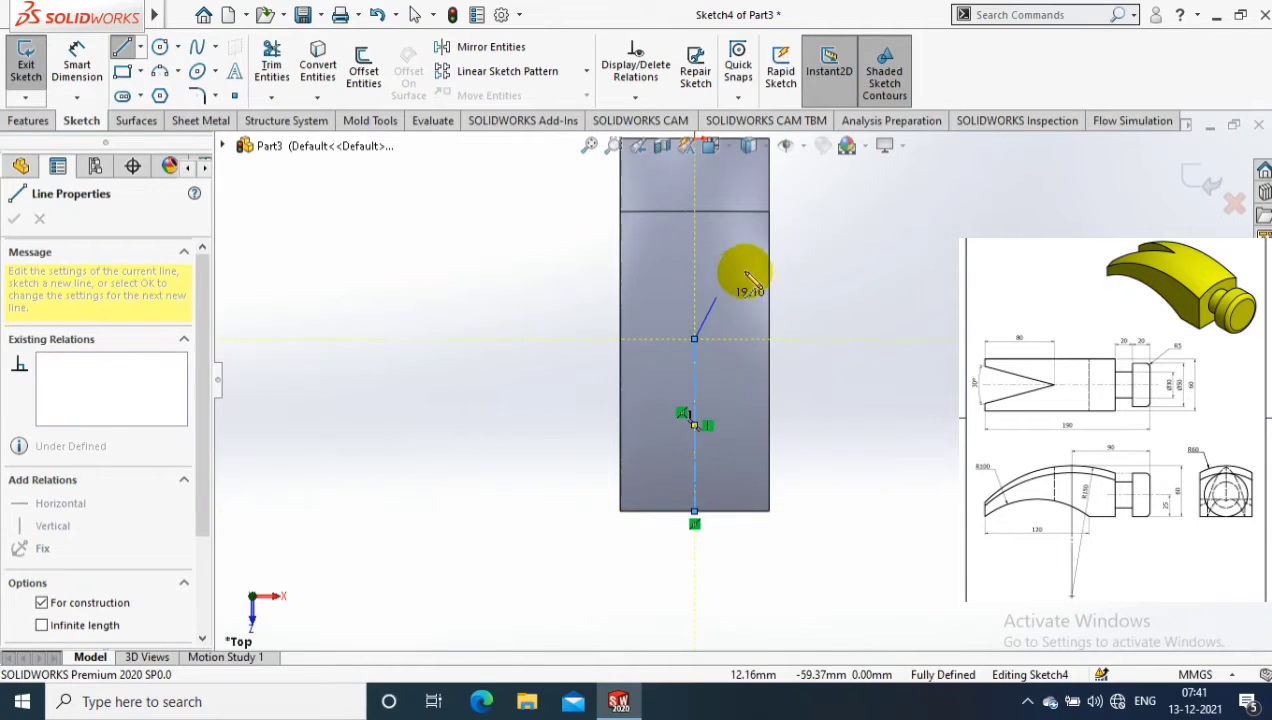
# Step: Dimension the centerline to 80 mm long
pyautogui.click(77, 62)
pyautogui.click(697, 386)
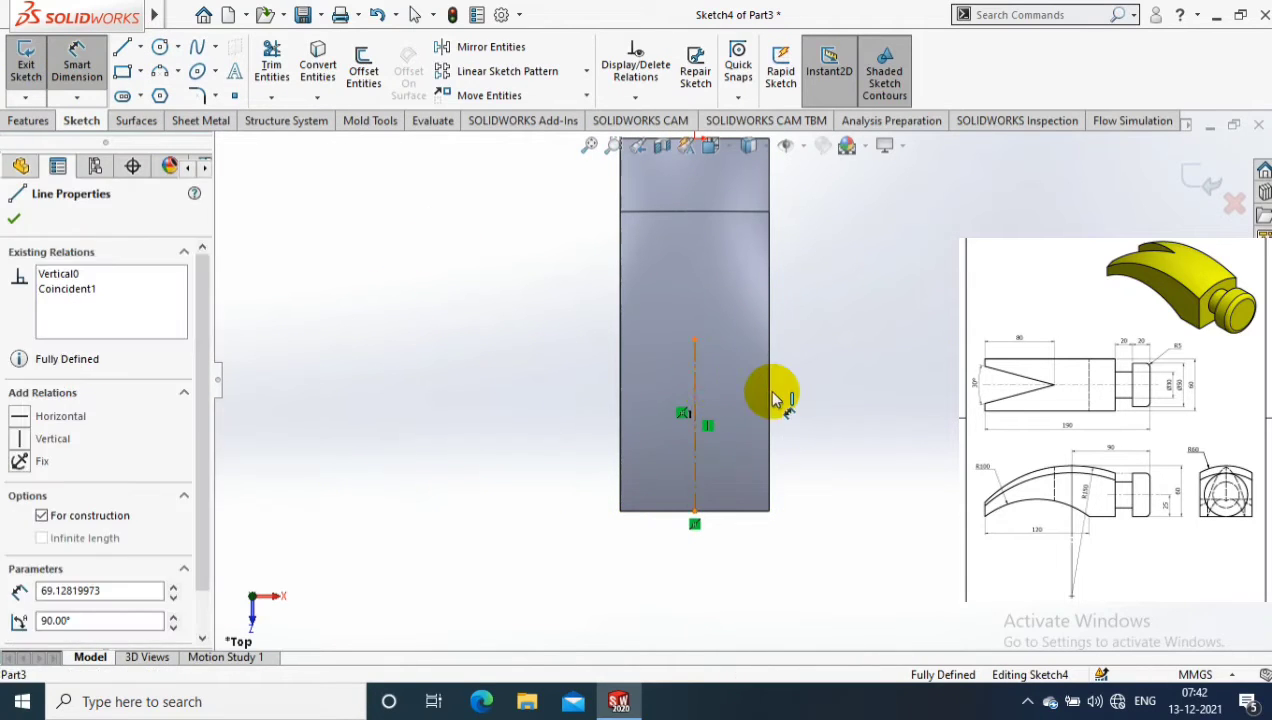
pyautogui.click(804, 397)
pyautogui.write('8')
pyautogui.press('Escape')
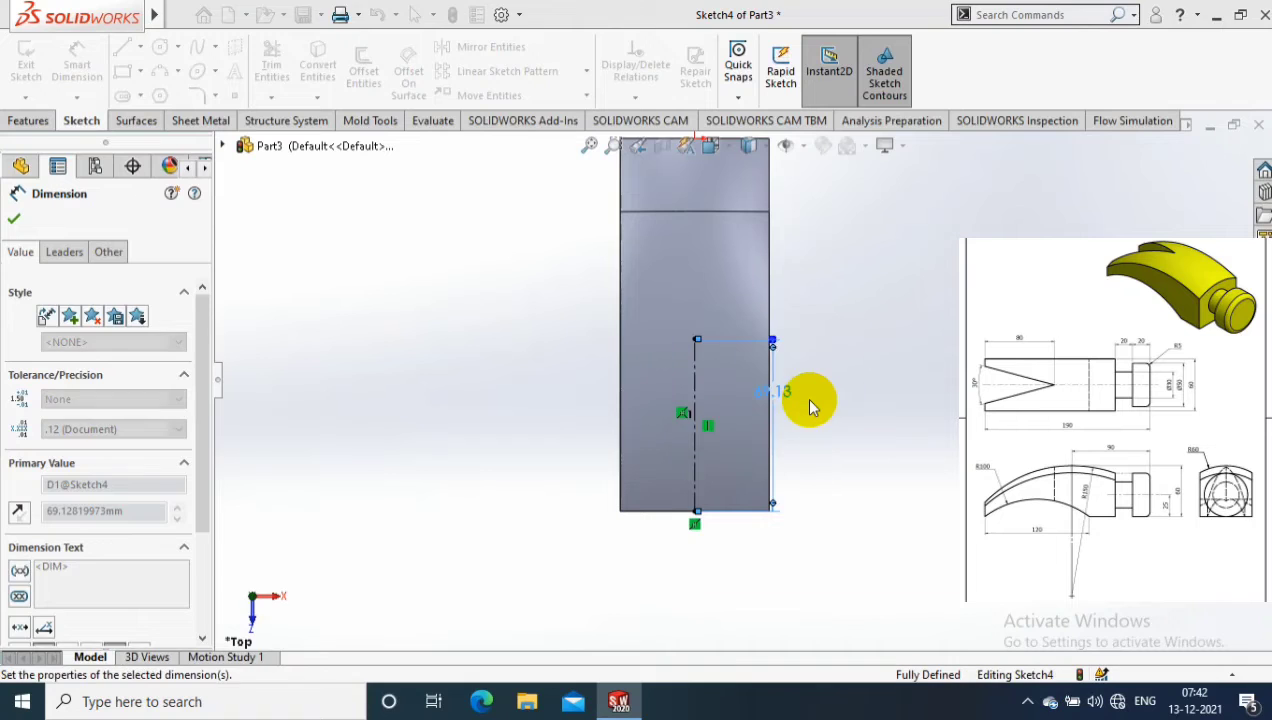
pyautogui.press('Escape')
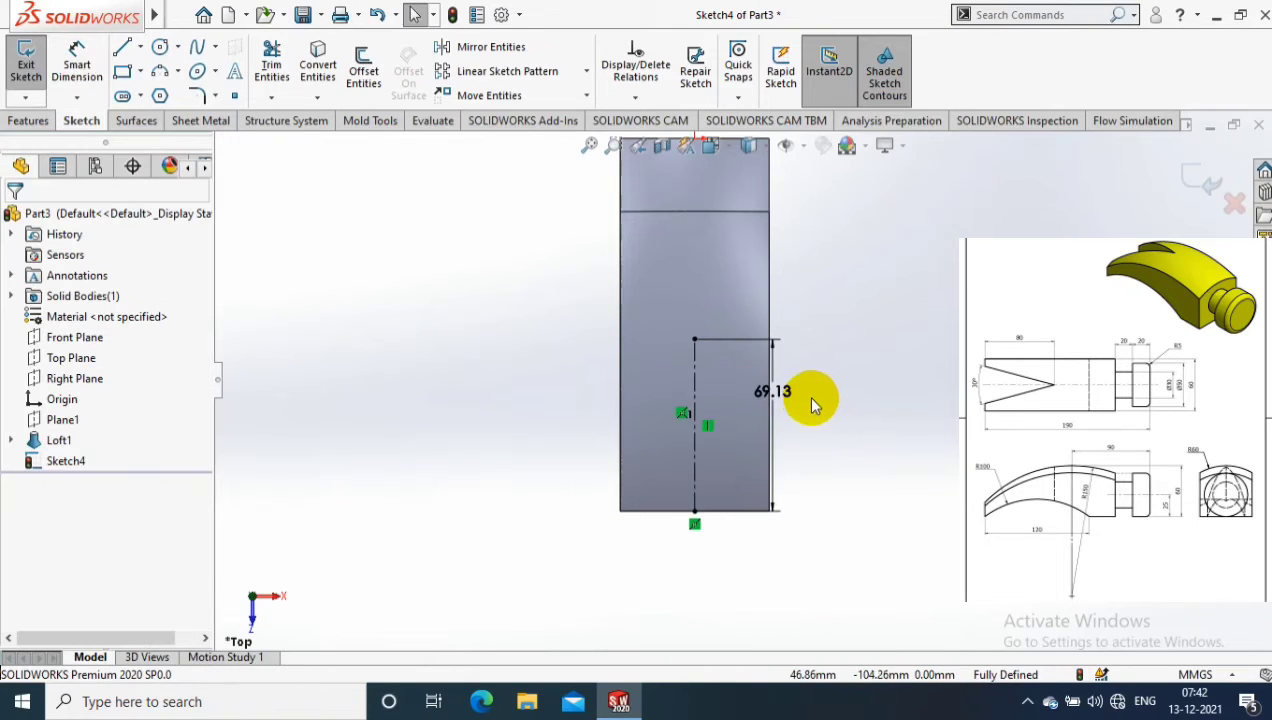
pyautogui.doubleClick(789, 390)
pyautogui.write('80')
pyautogui.press('Return')
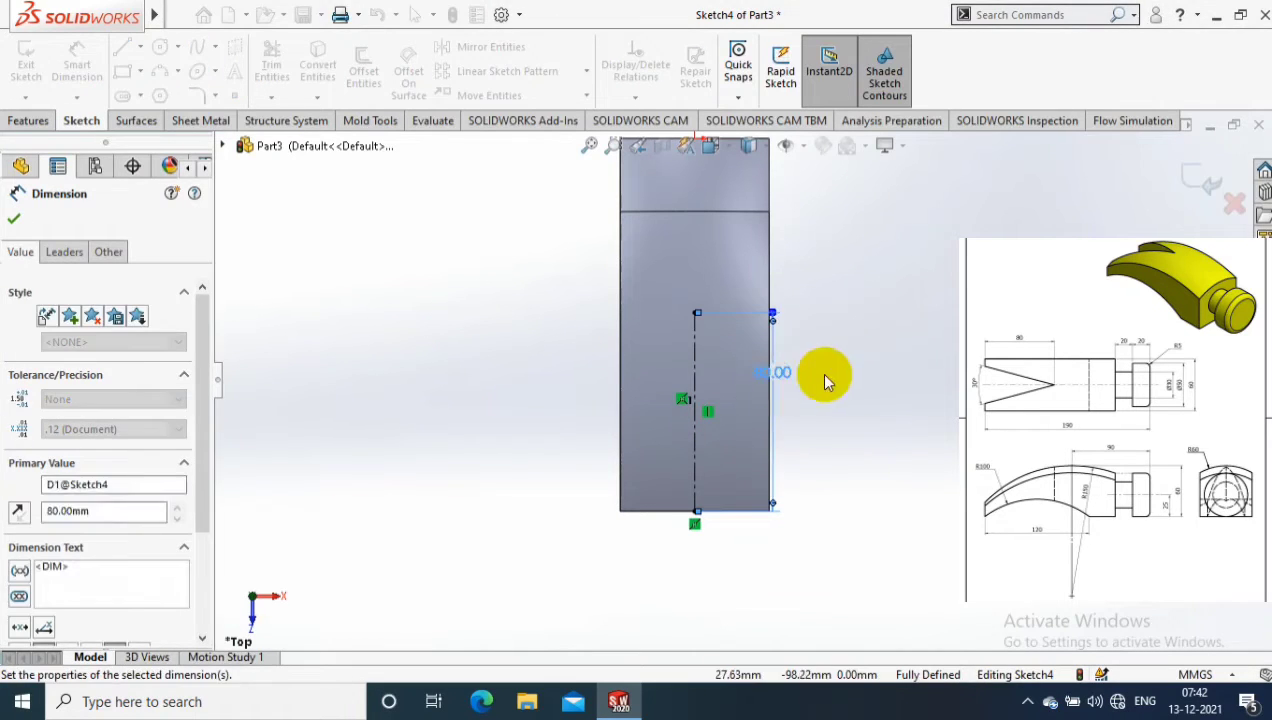
pyautogui.press('Escape')
# Step: Draw a slanted line down from the centerline top at 15° to it
pyautogui.click(142, 49)
pyautogui.click(150, 62)
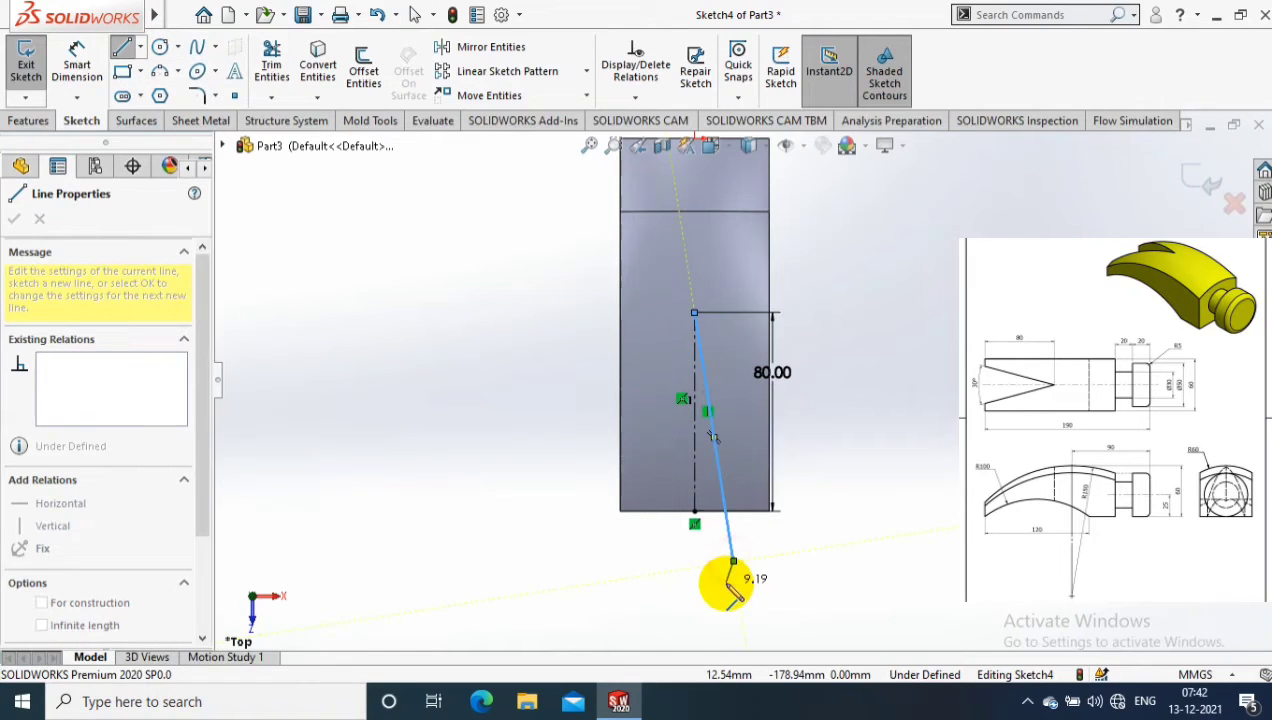
pyautogui.moveTo(722, 370); pyautogui.dragTo(732, 562)
pyautogui.click(77, 62)
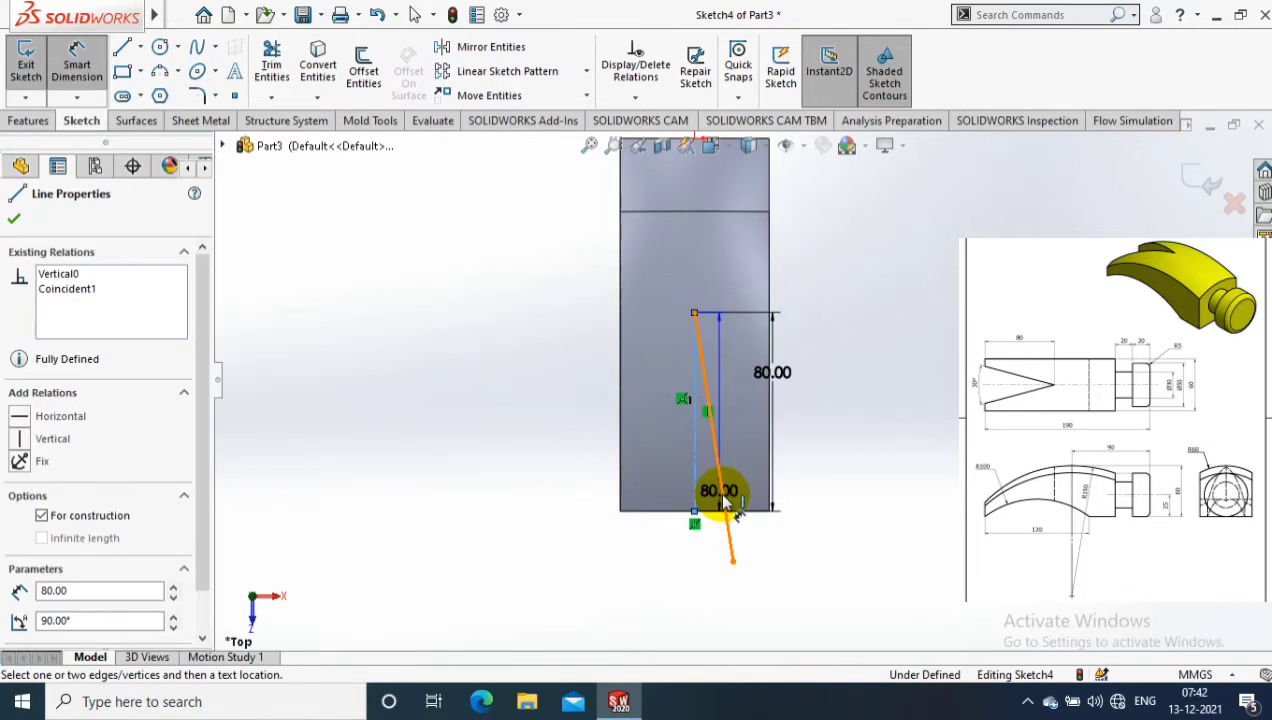
pyautogui.click(724, 505)
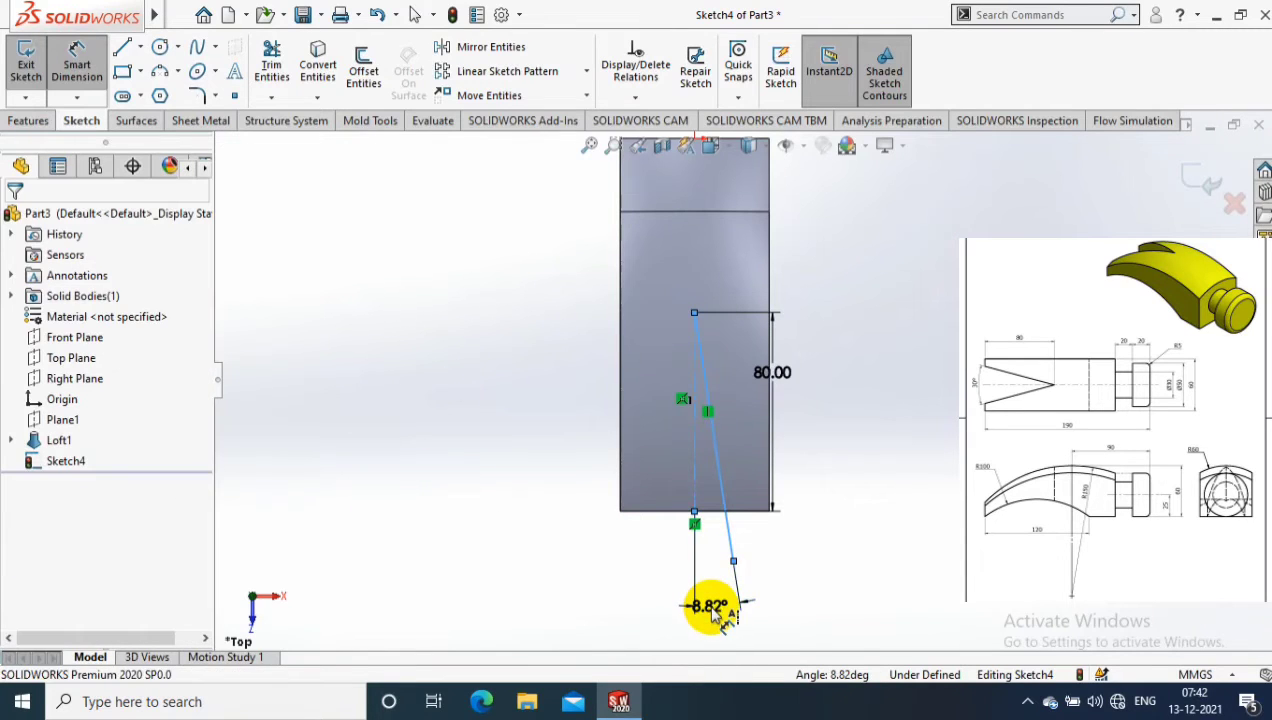
pyautogui.click(713, 608)
pyautogui.write('15')
pyautogui.press('Return')
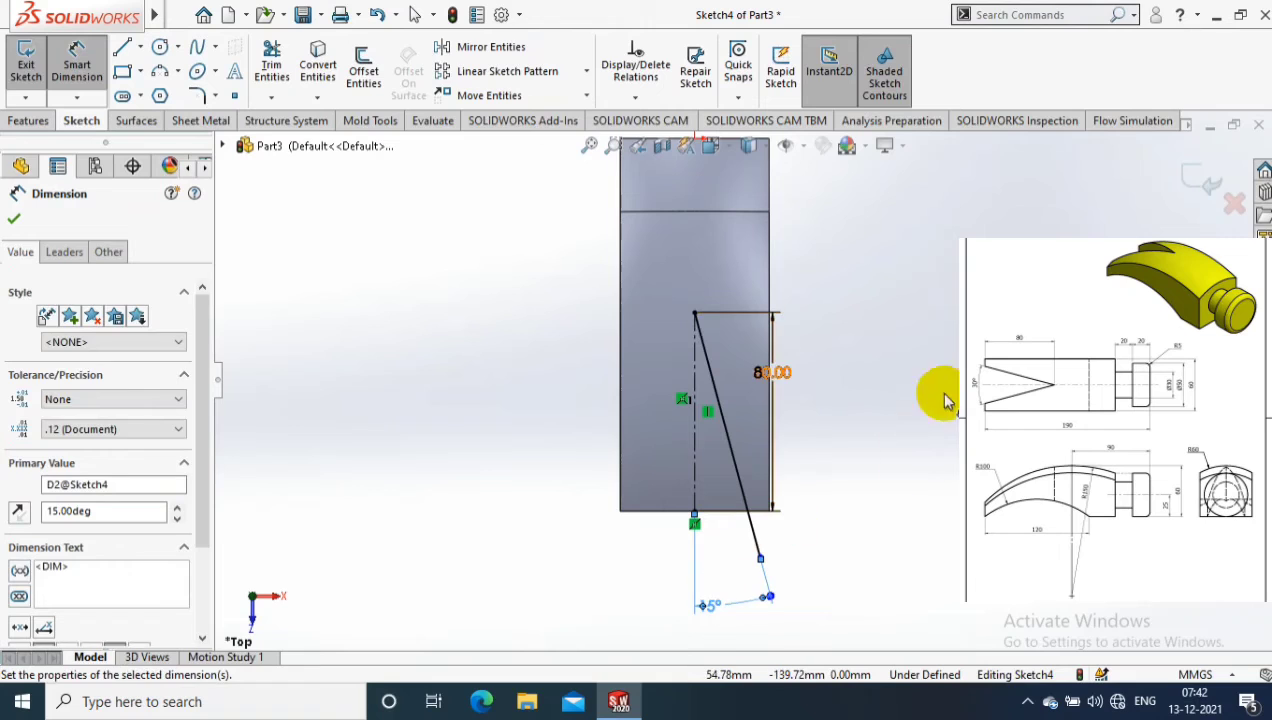
# Step: Mirror the slanted line about the centerline
pyautogui.click(490, 47)
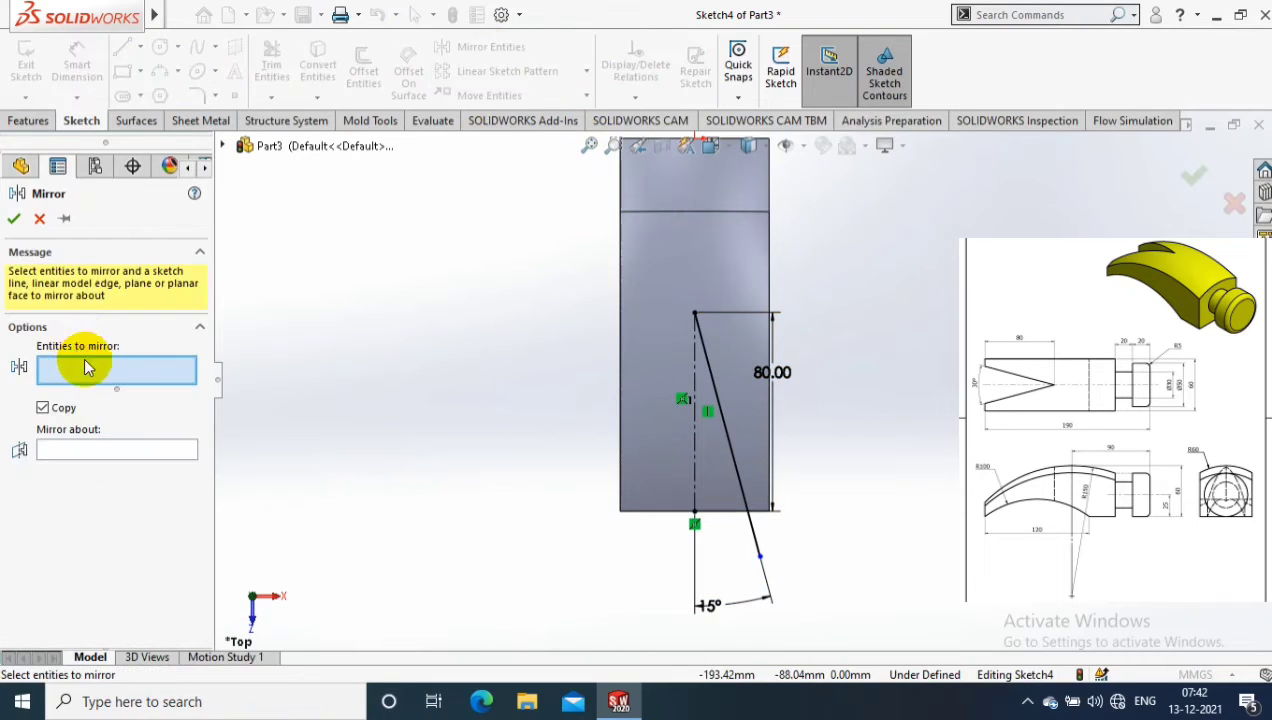
pyautogui.click(735, 462)
pyautogui.click(150, 452)
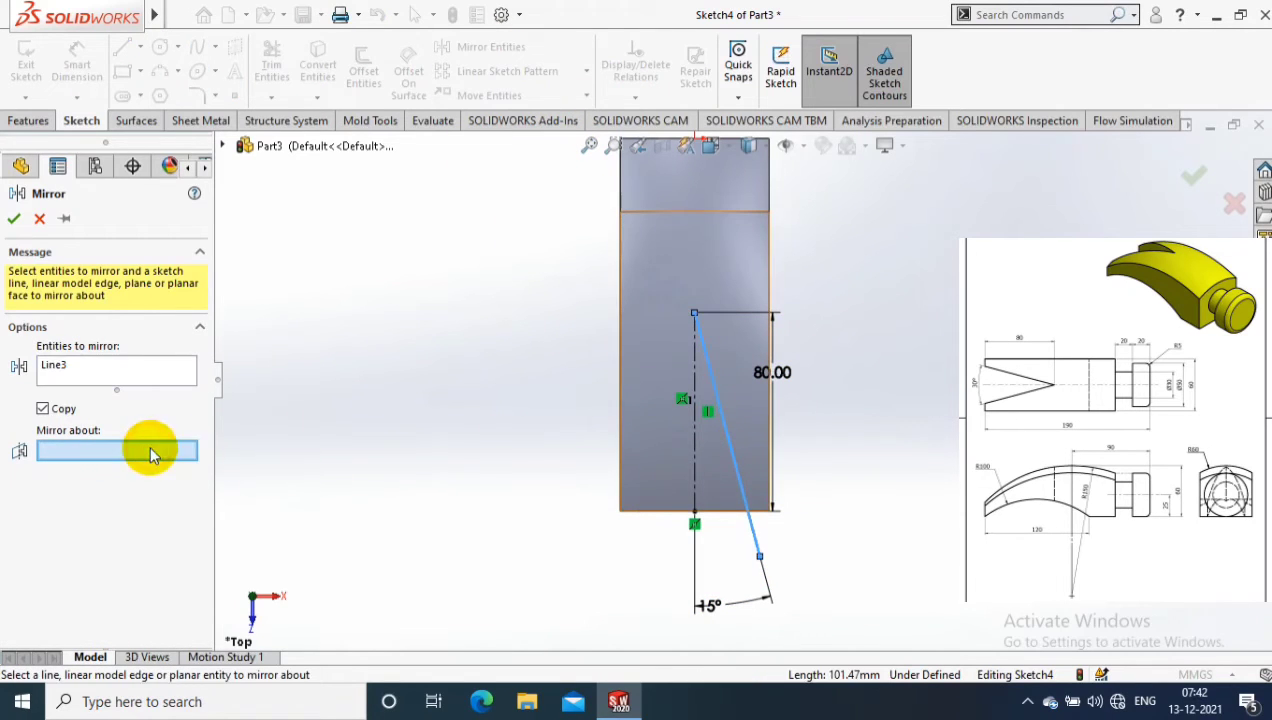
pyautogui.click(698, 455)
pyautogui.click(14, 218)
# Step: Close the triangle with a line across the lower endpoints and exit the sketch
pyautogui.click(140, 47)
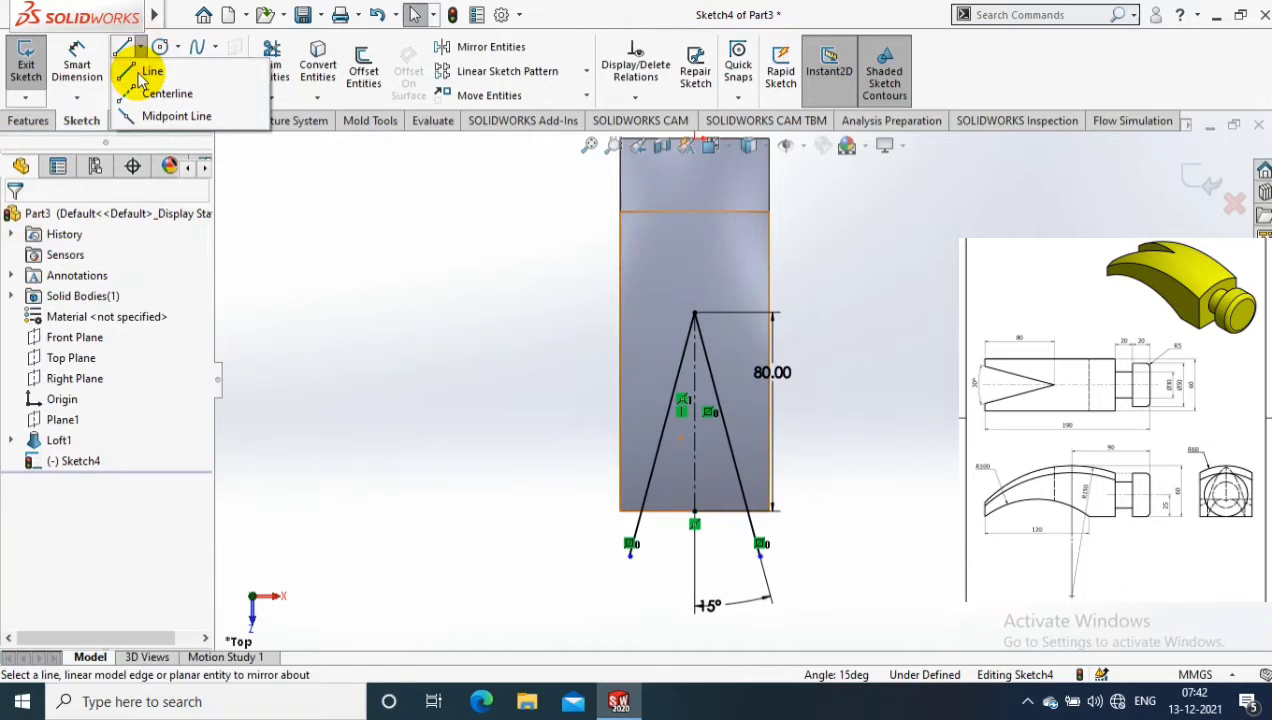
pyautogui.click(141, 80)
pyautogui.click(631, 543)
pyautogui.click(762, 543)
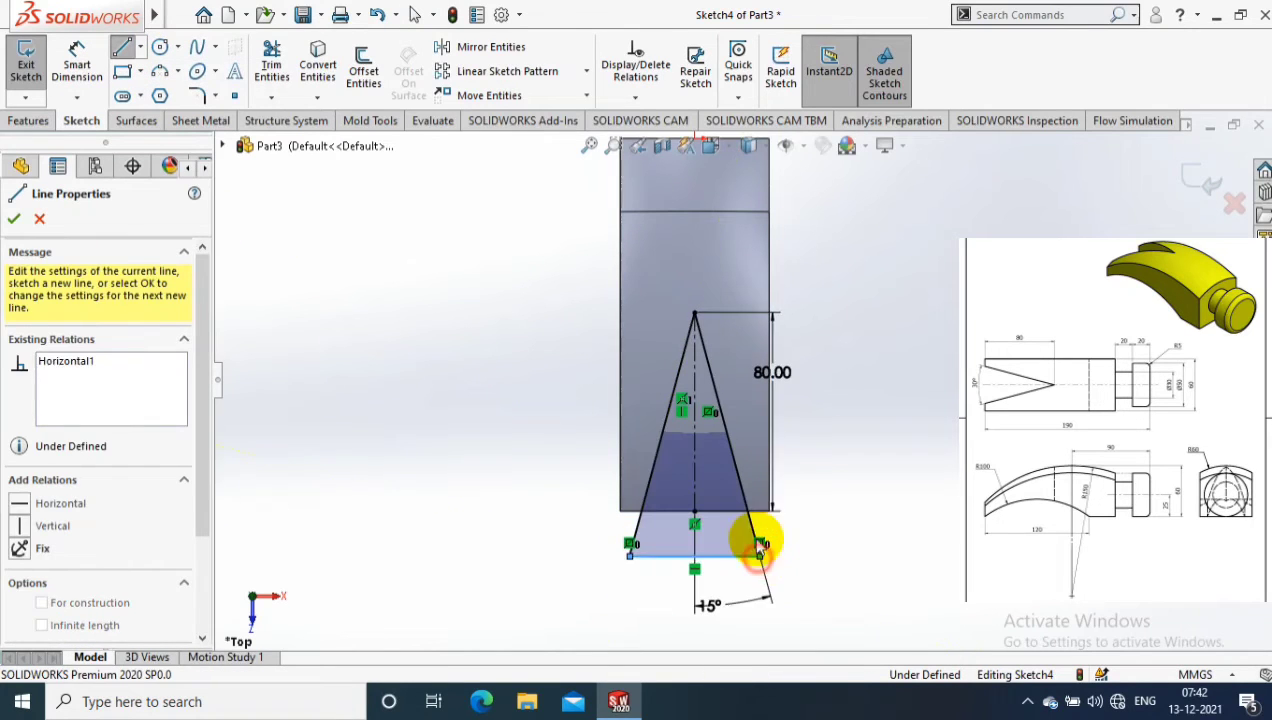
pyautogui.click(16, 218)
pyautogui.click(27, 60)
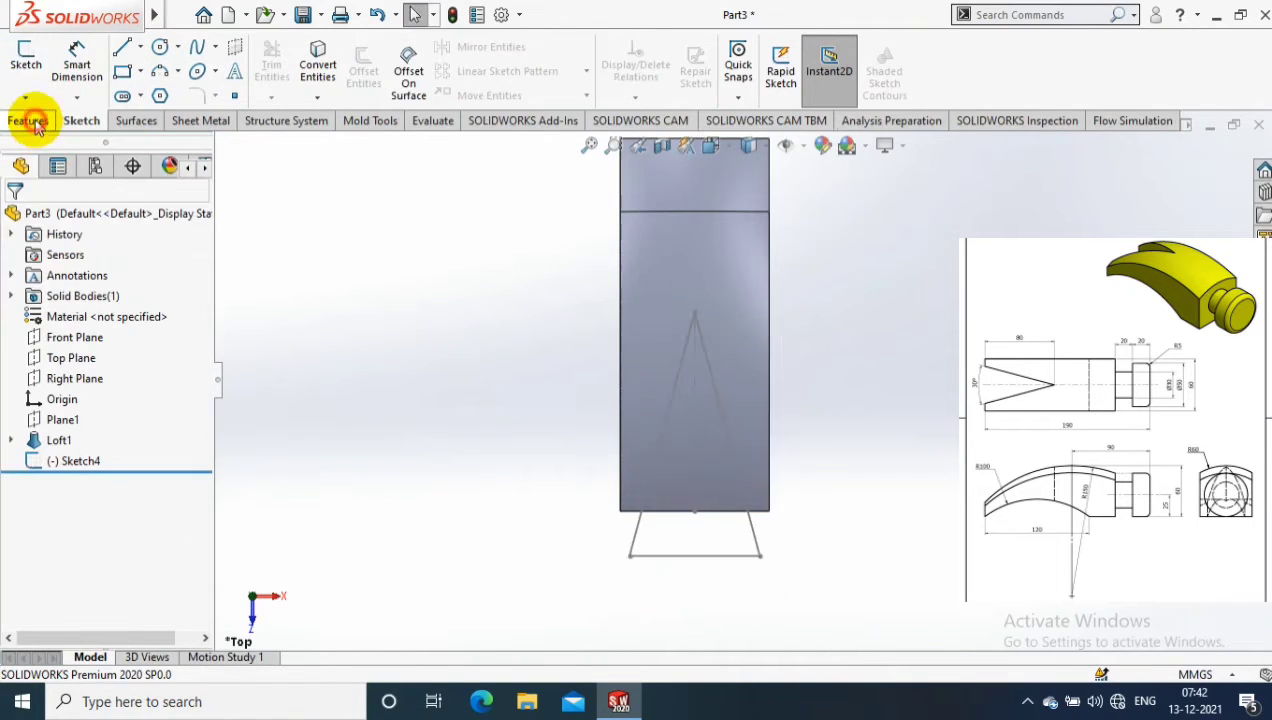
pyautogui.click(29, 120)
# Step: Extrude-cut the Sketch4 triangle Through All - Both to split the claw tip
pyautogui.click(277, 70)
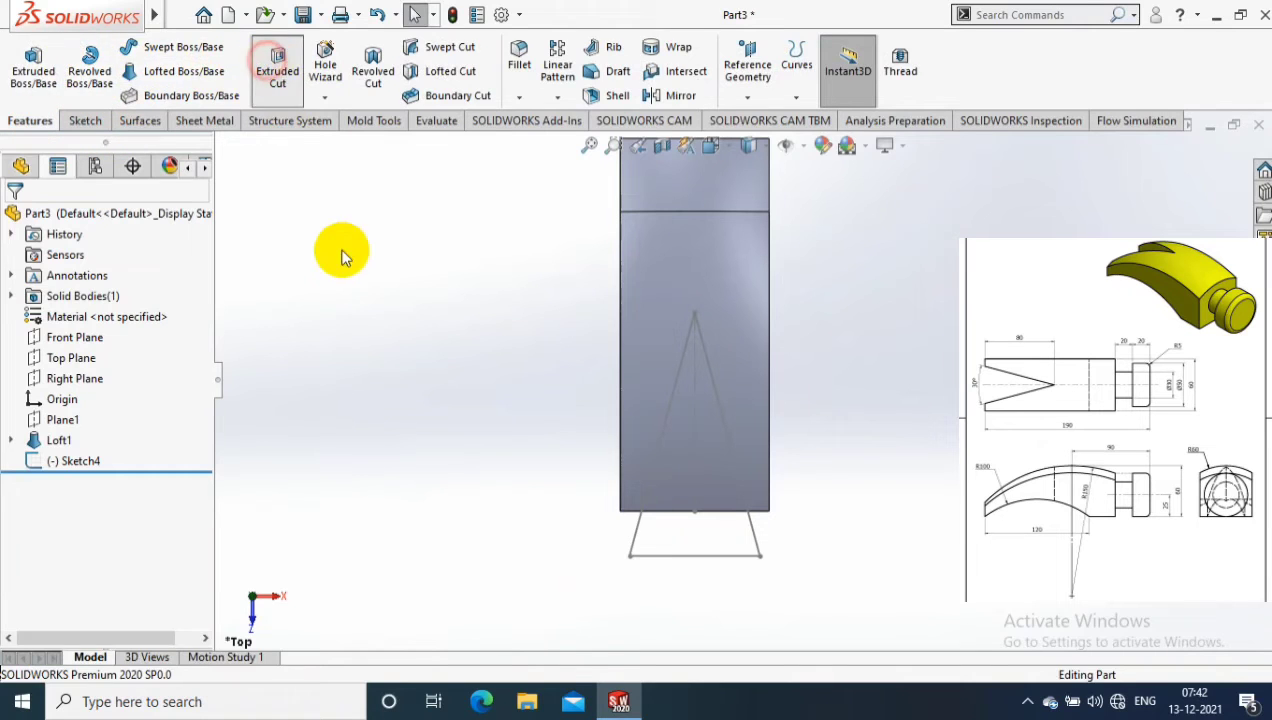
pyautogui.click(633, 541)
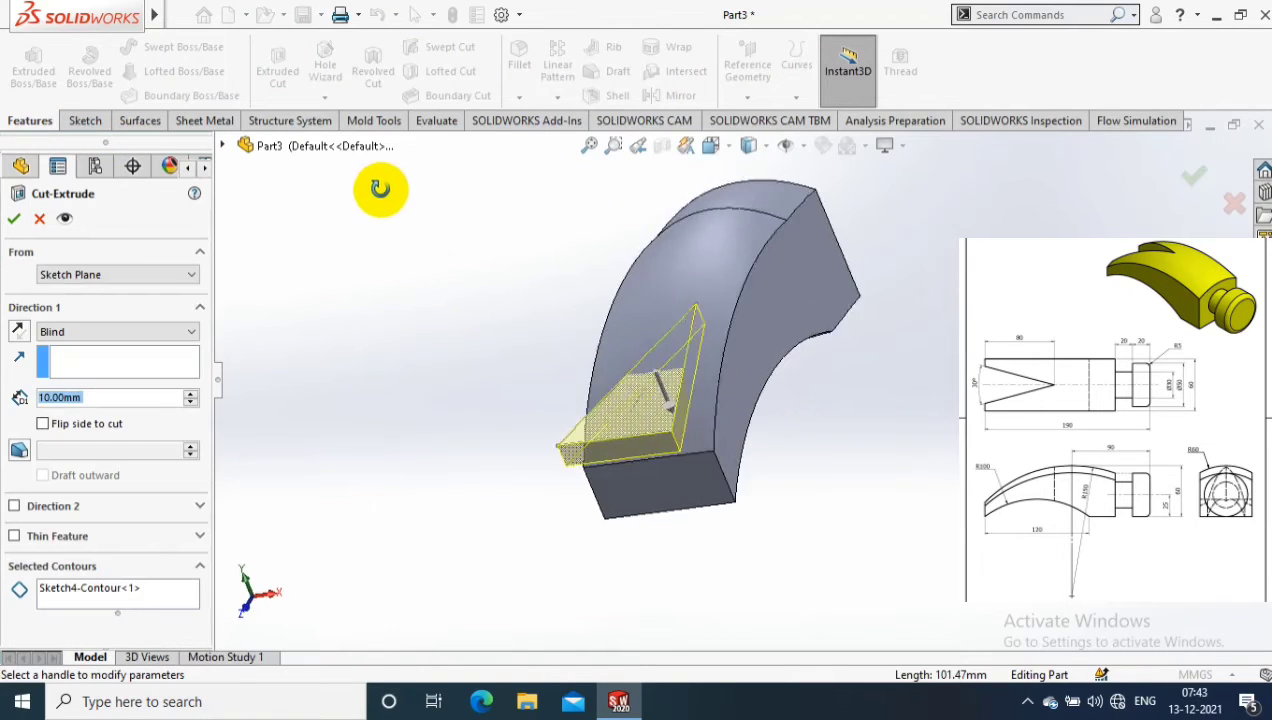
pyautogui.click(175, 333)
pyautogui.click(150, 372)
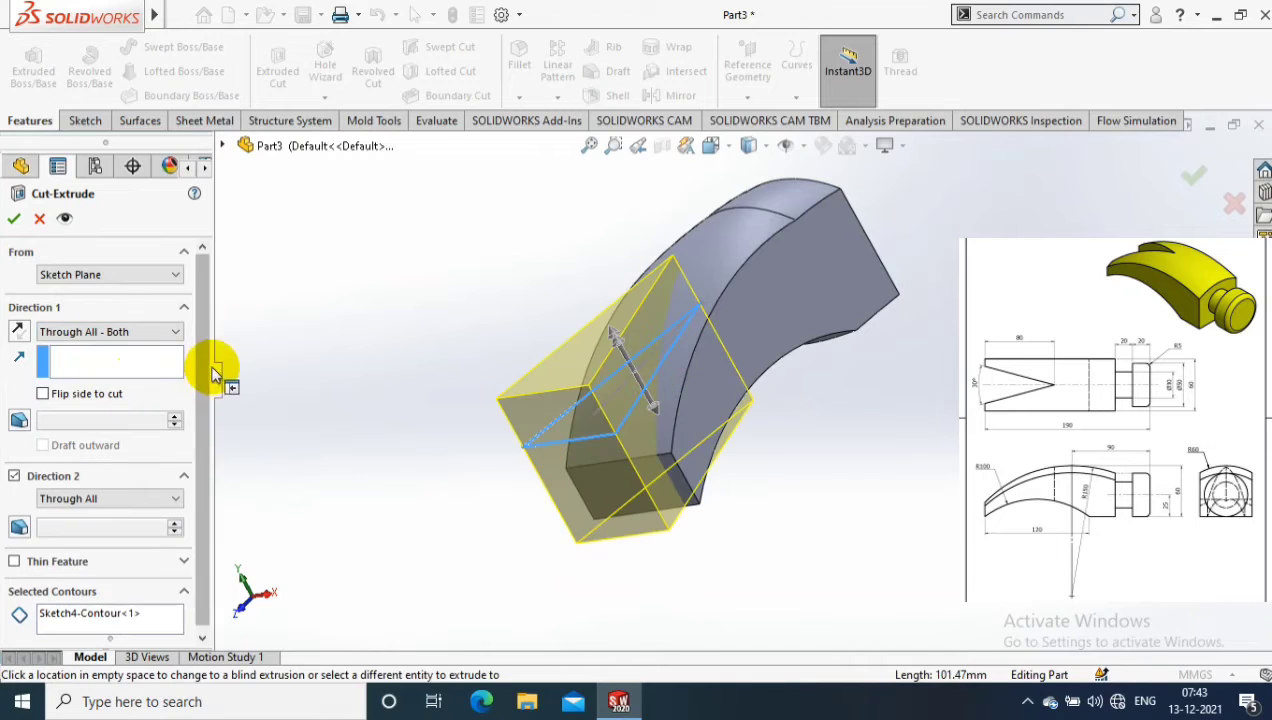
pyautogui.moveTo(271, 395); pyautogui.dragTo(330, 463, button='middle')
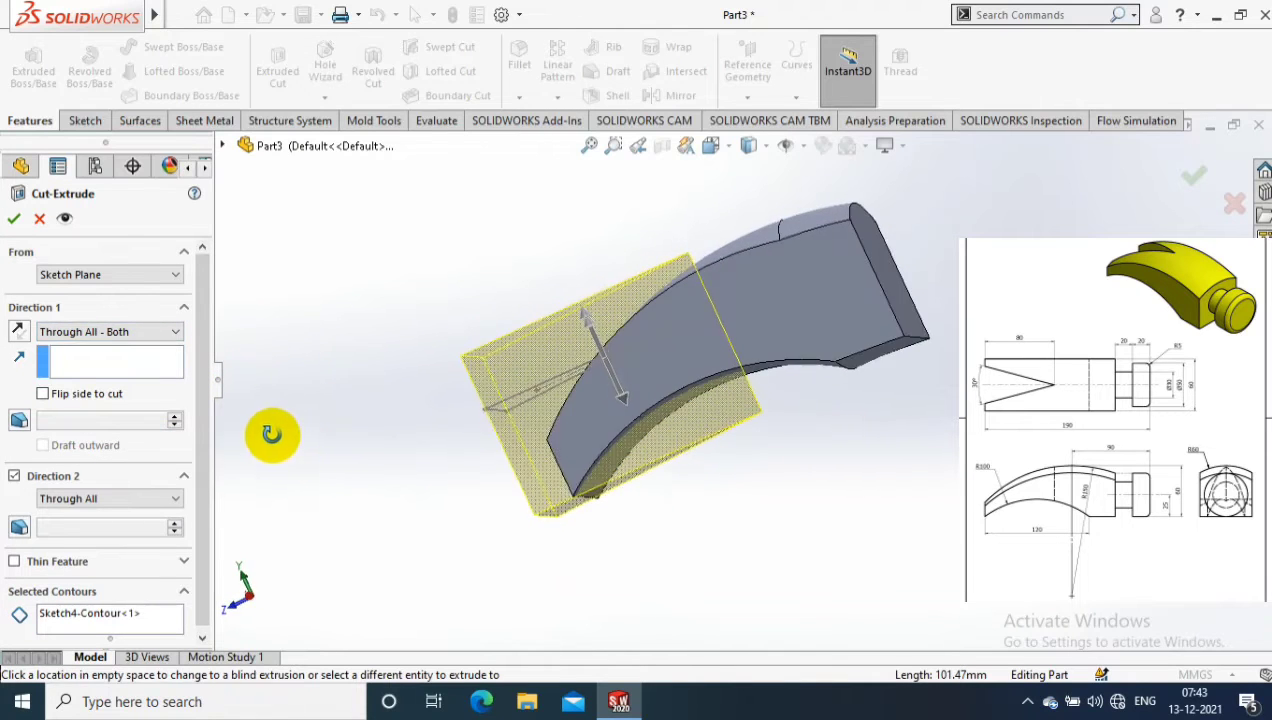
pyautogui.click(14, 218)
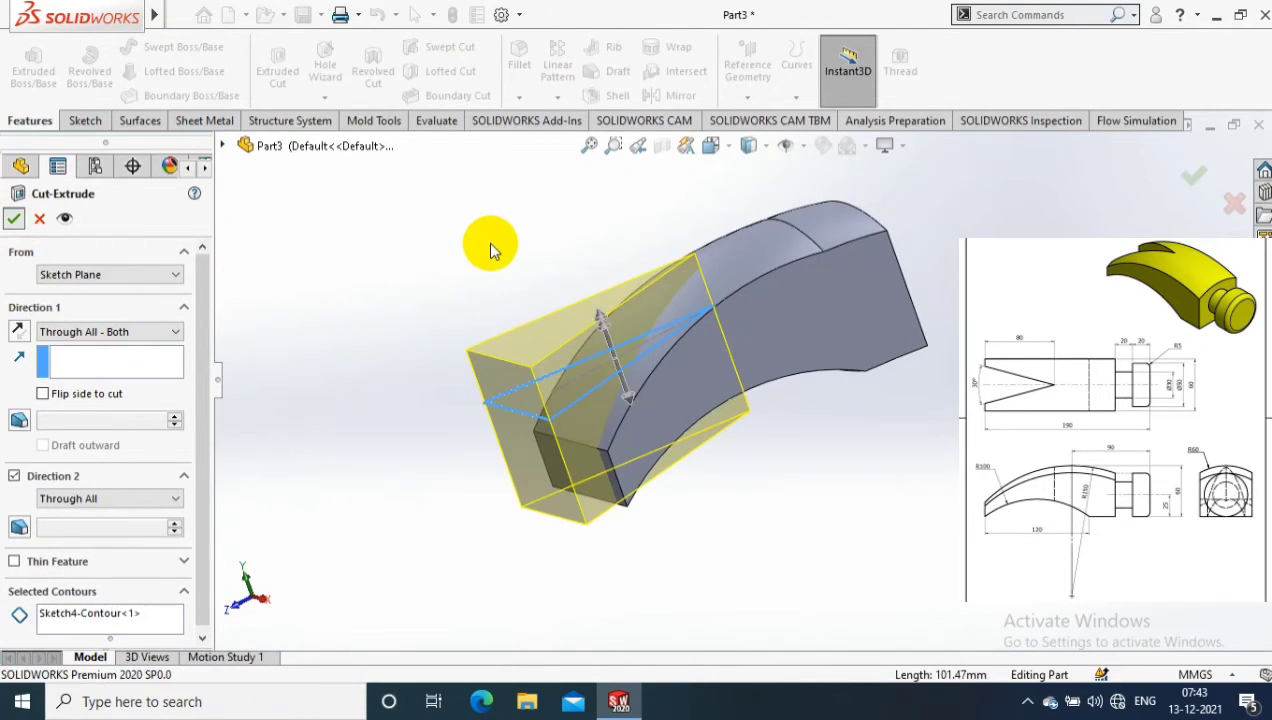
pyautogui.moveTo(517, 303)
pyautogui.mouseDown(button='middle')
pyautogui.moveTo(369, 284)
pyautogui.moveTo(500, 213)
pyautogui.moveTo(375, 256)
pyautogui.moveTo(483, 363)
pyautogui.moveTo(497, 352)
pyautogui.moveTo(894, 369)
pyautogui.moveTo(733, 380)
pyautogui.mouseUp(button='middle')
pyautogui.click(733, 380)
pyautogui.scroll(-5, 750, 375)
pyautogui.click(935, 298)
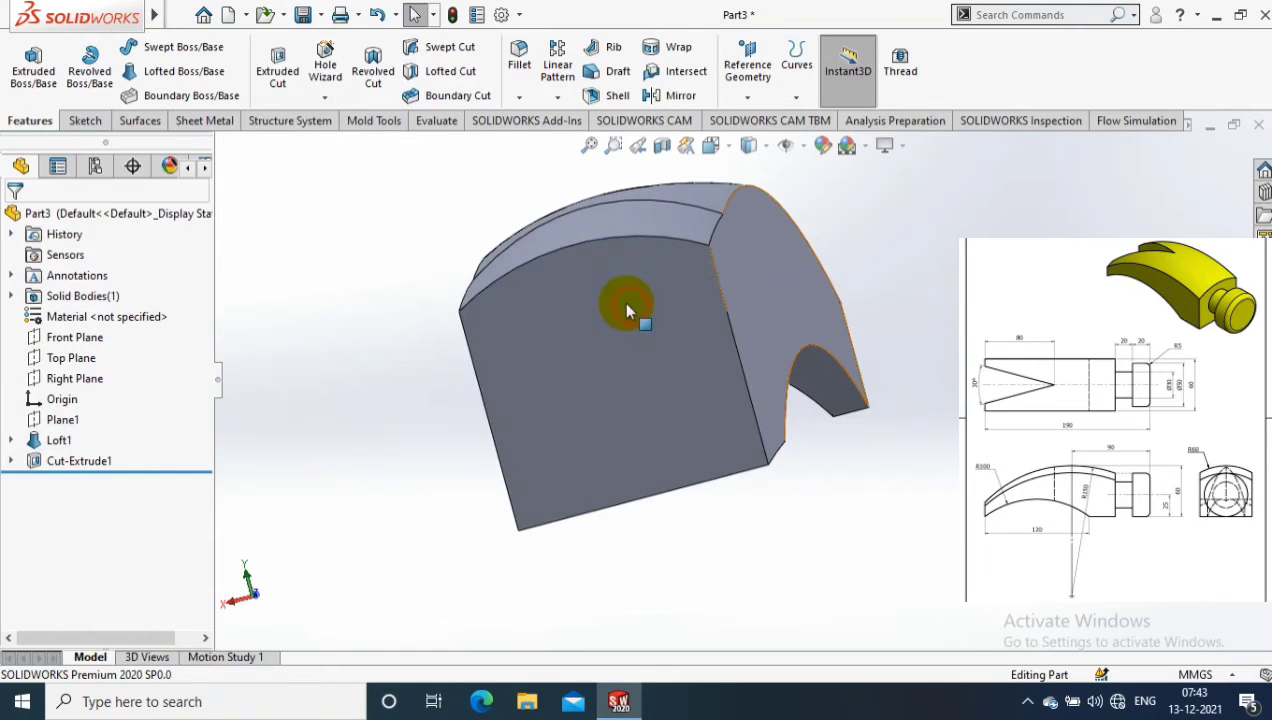
pyautogui.click(463, 273)
pyautogui.click(85, 120)
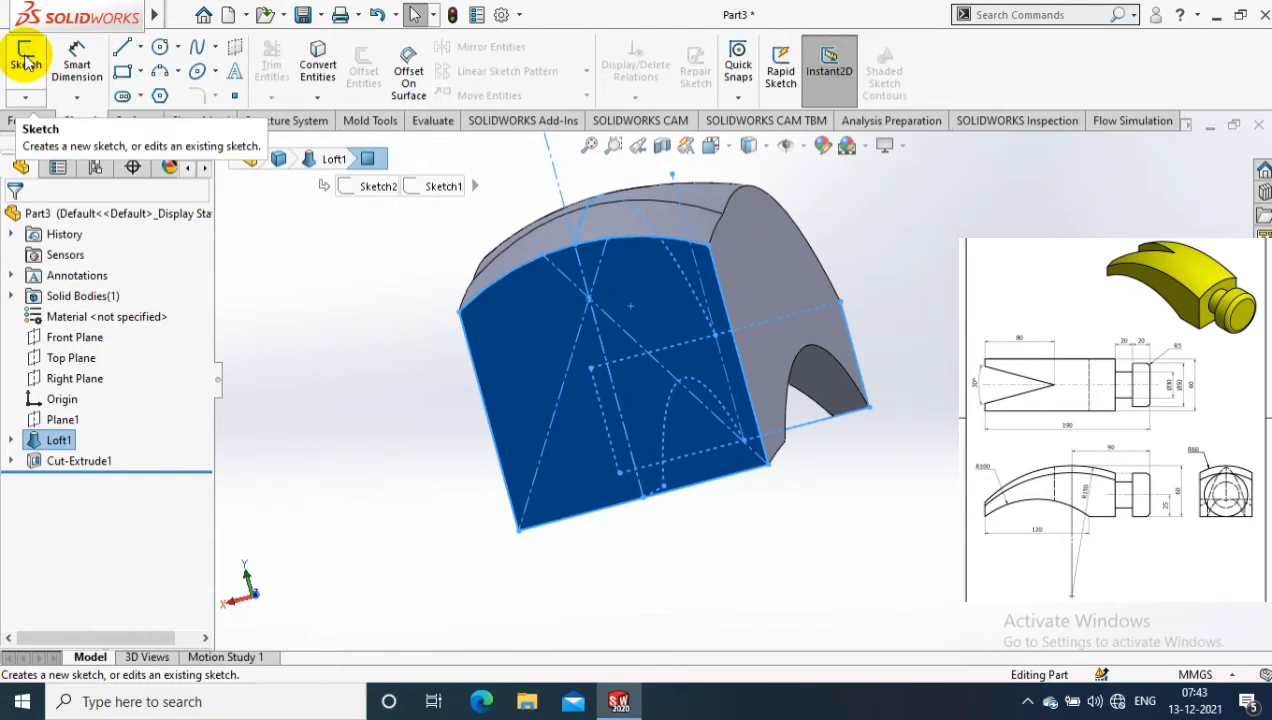
pyautogui.click(26, 62)
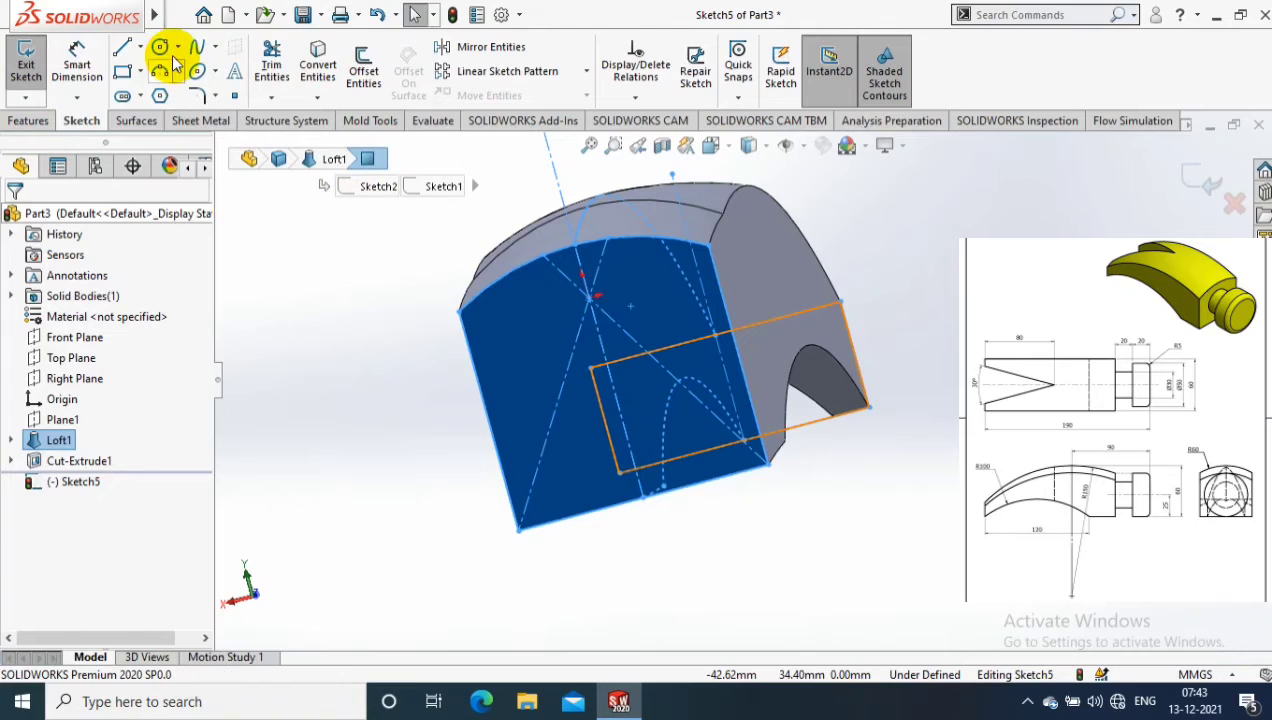
pyautogui.click(369, 543)
pyautogui.rightClick(615, 362)
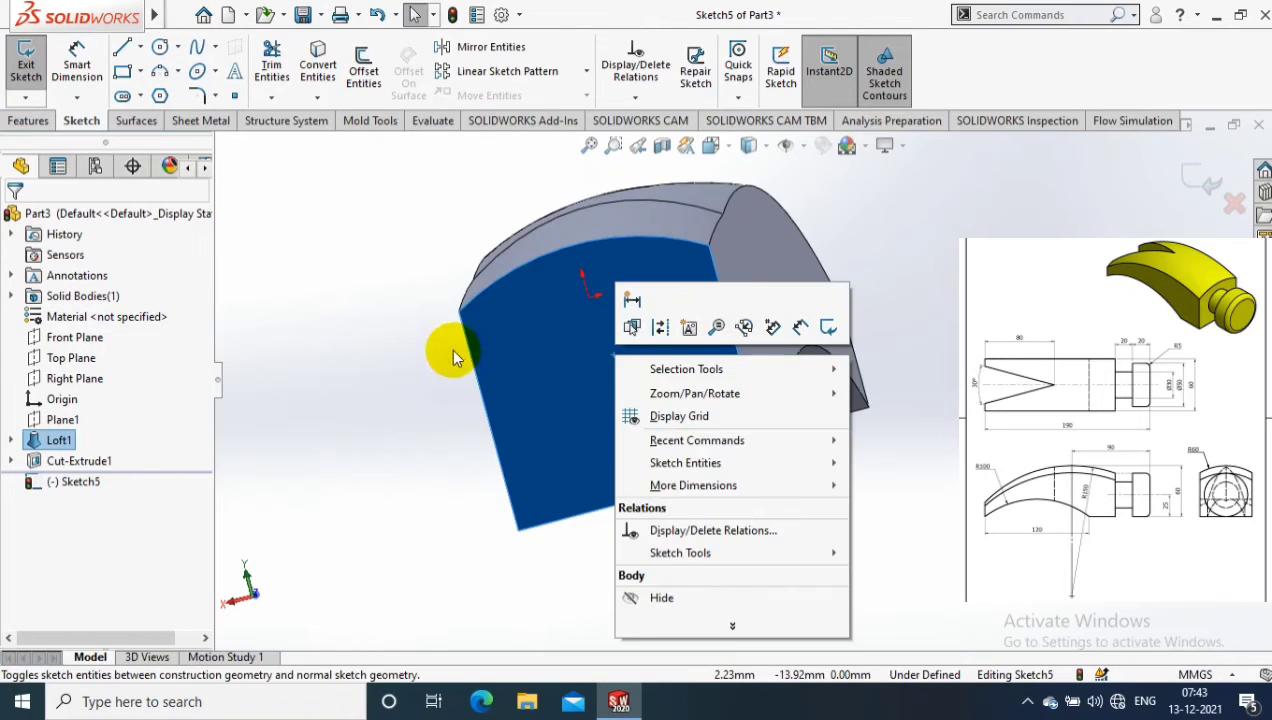
pyautogui.click(352, 380)
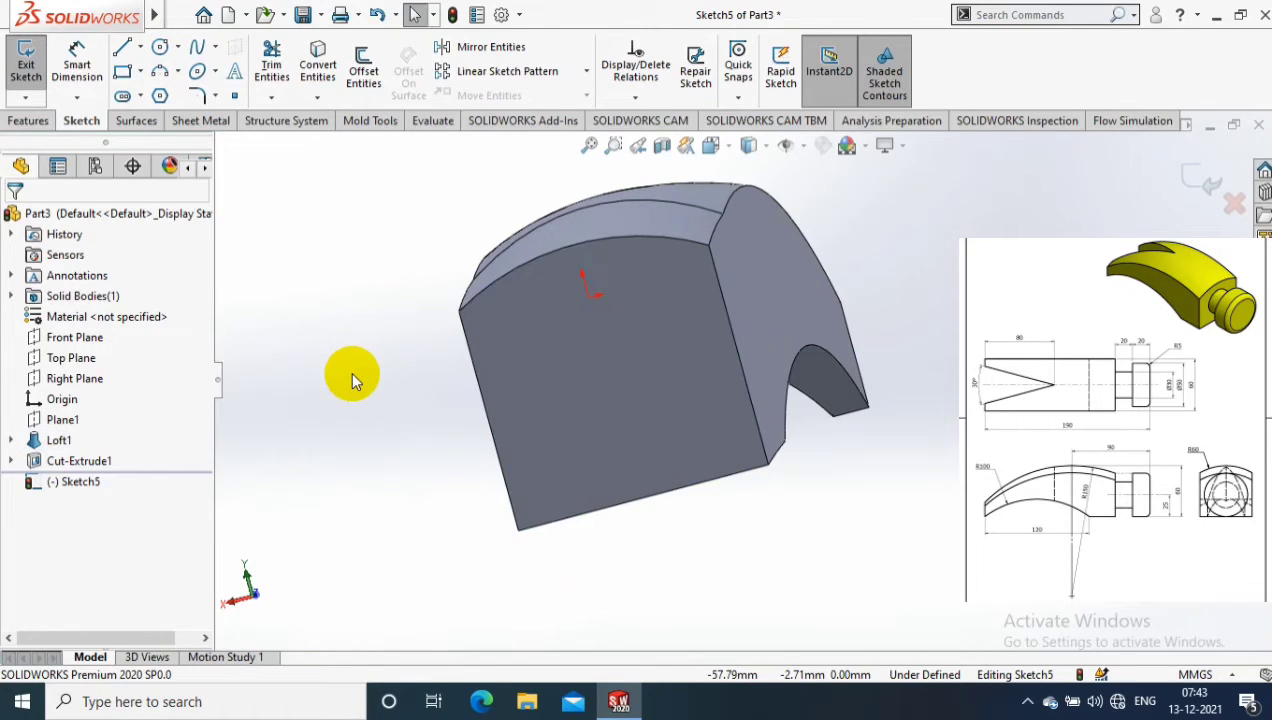
pyautogui.click(40, 75)
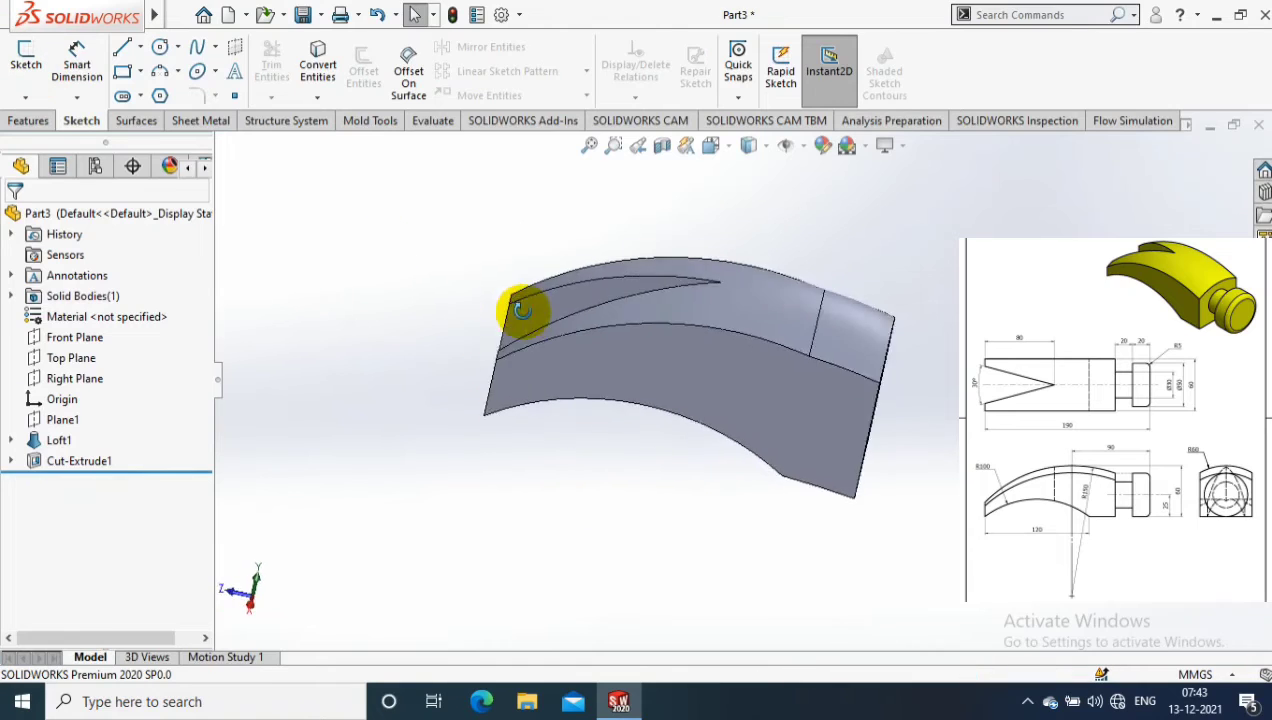
pyautogui.rightClick(62, 442)
# Step: Reconfirm Loft1 unchanged, then select the flat end face and view it Normal To
pyautogui.click(80, 258)
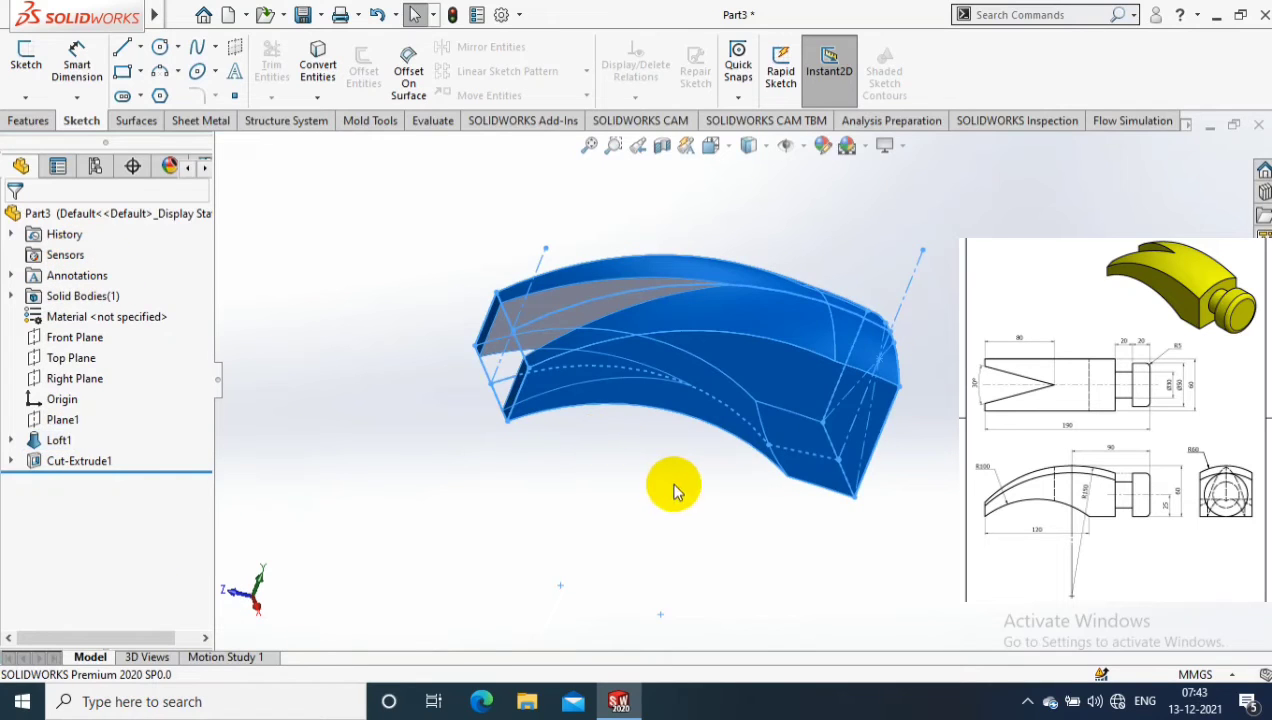
pyautogui.moveTo(603, 522); pyautogui.dragTo(687, 368, button='middle')
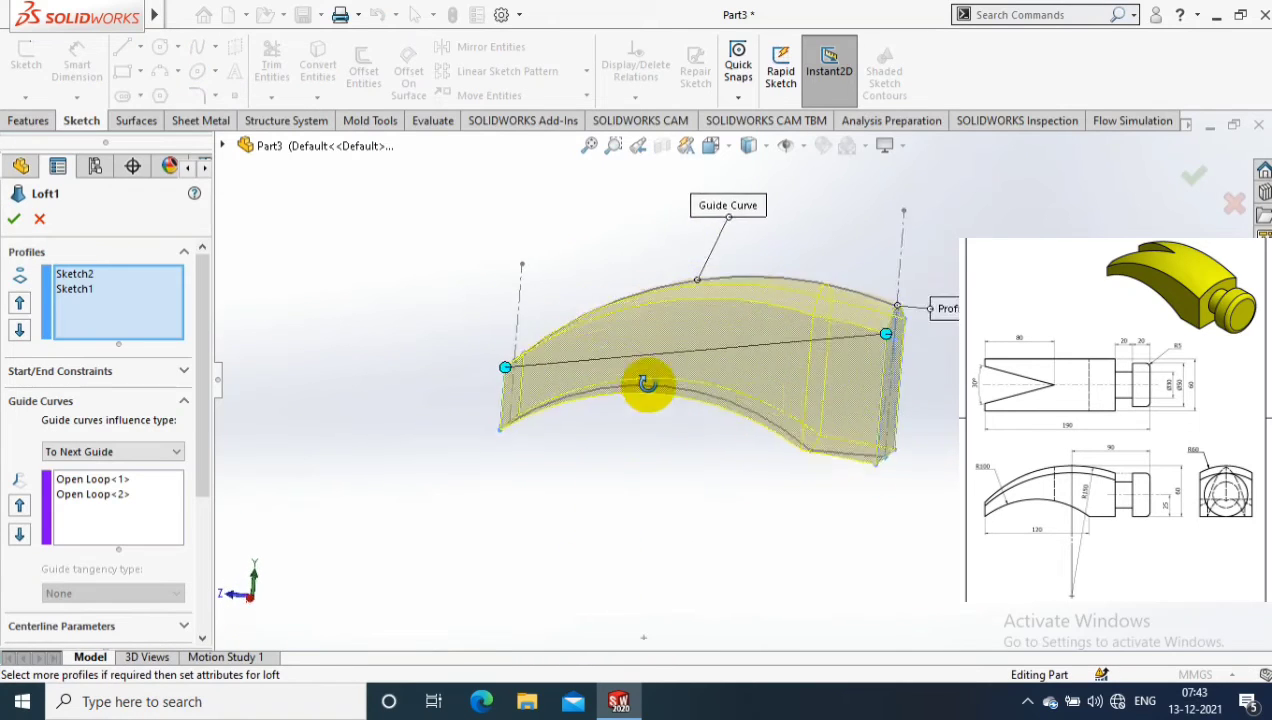
pyautogui.click(1200, 168)
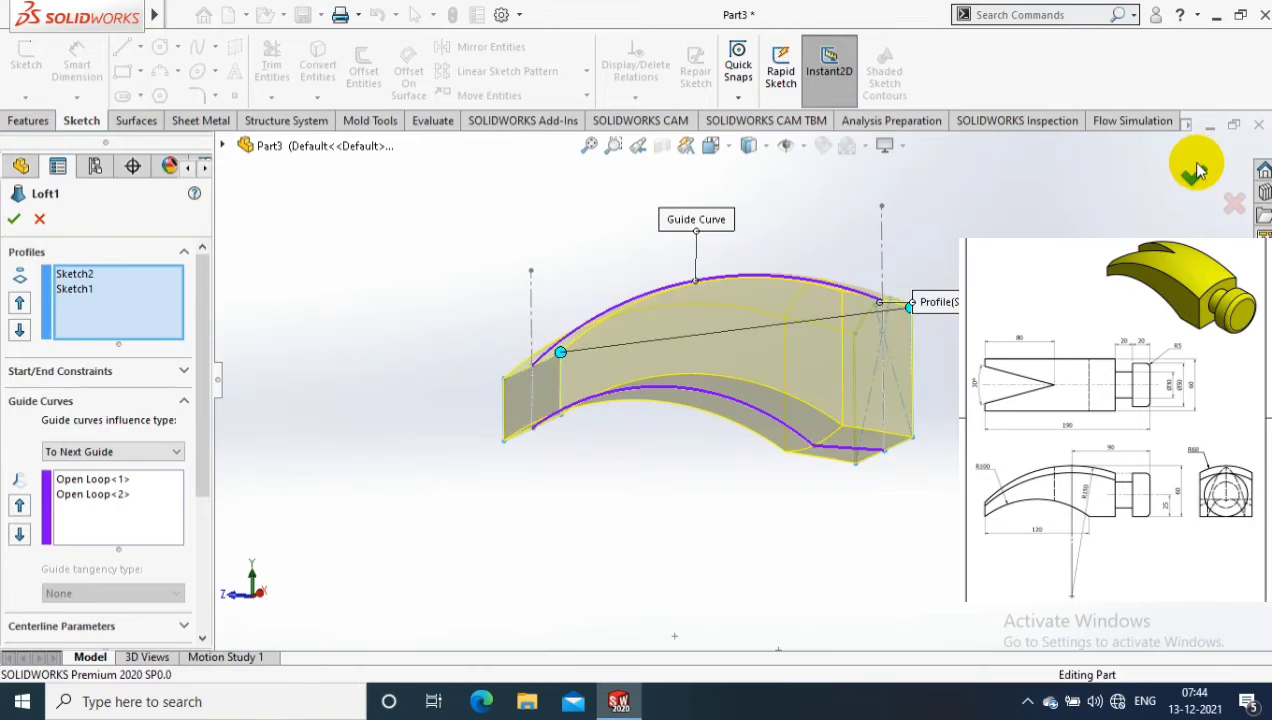
pyautogui.moveTo(1173, 250); pyautogui.dragTo(861, 365, button='middle')
pyautogui.click(843, 365)
pyautogui.rightClick(843, 365)
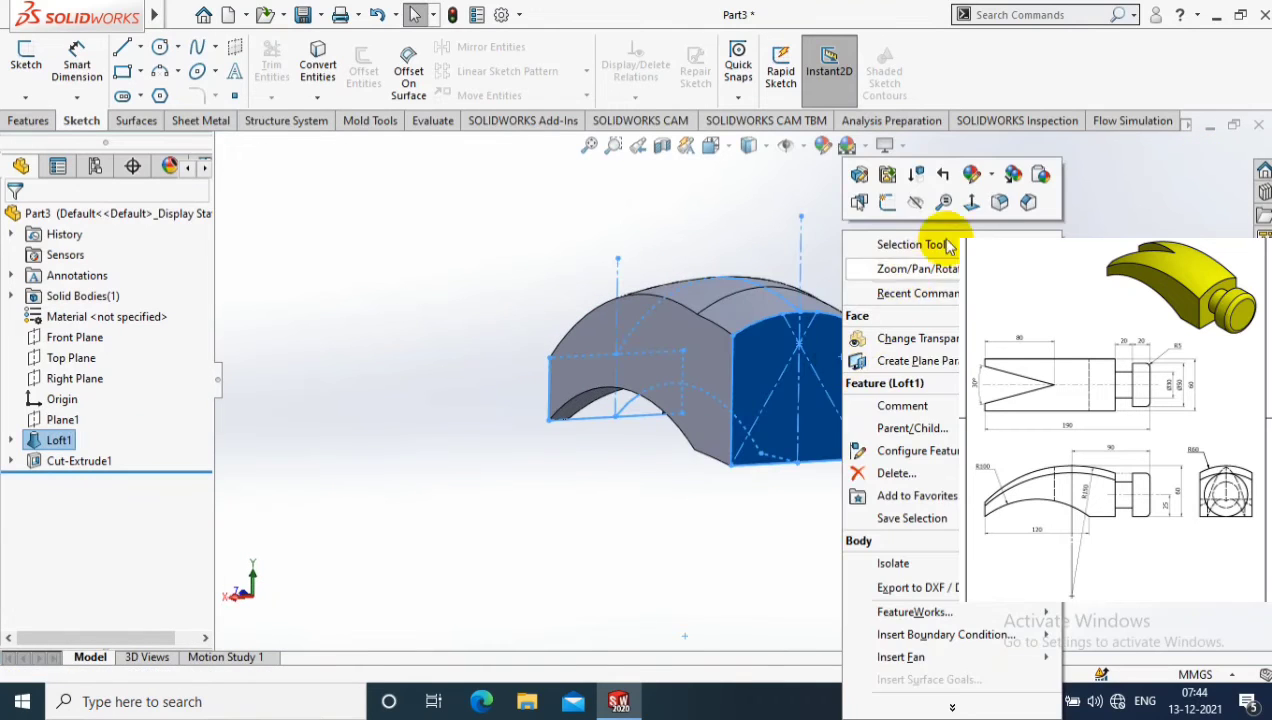
pyautogui.click(980, 213)
# Step: Sketch a 30 mm diameter circle centred at the origin on the end face
pyautogui.click(24, 70)
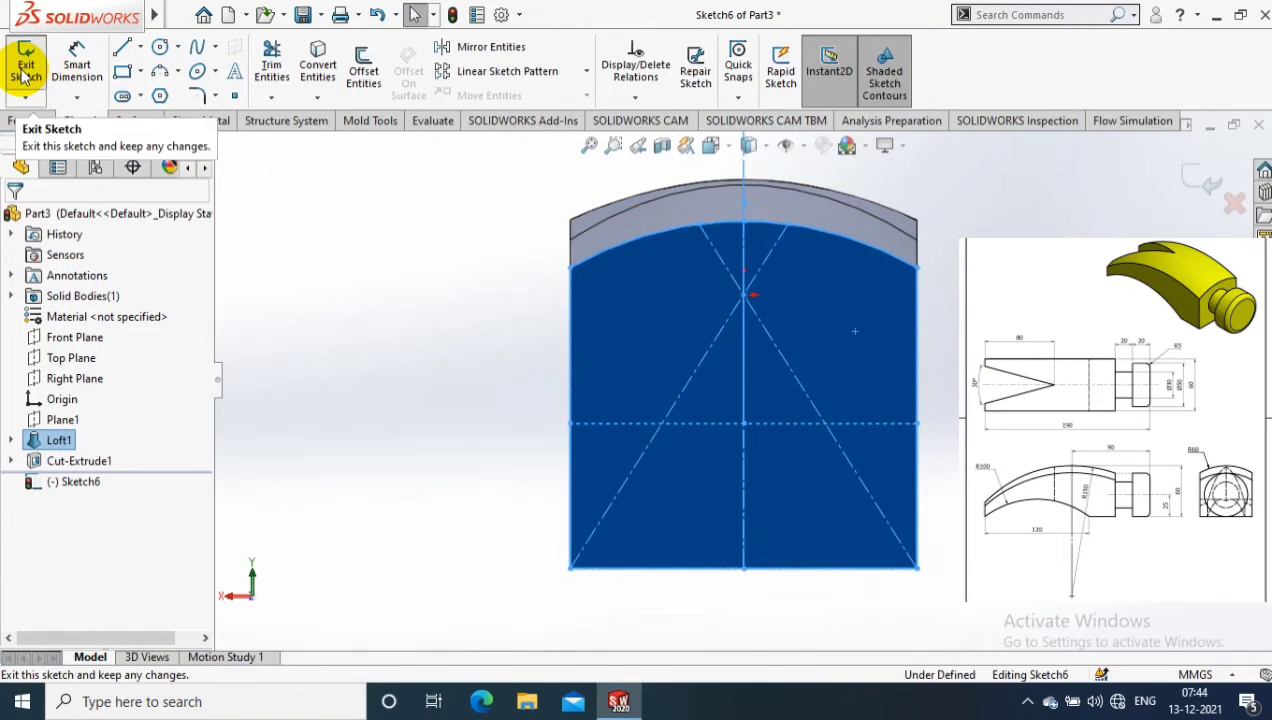
pyautogui.click(160, 47)
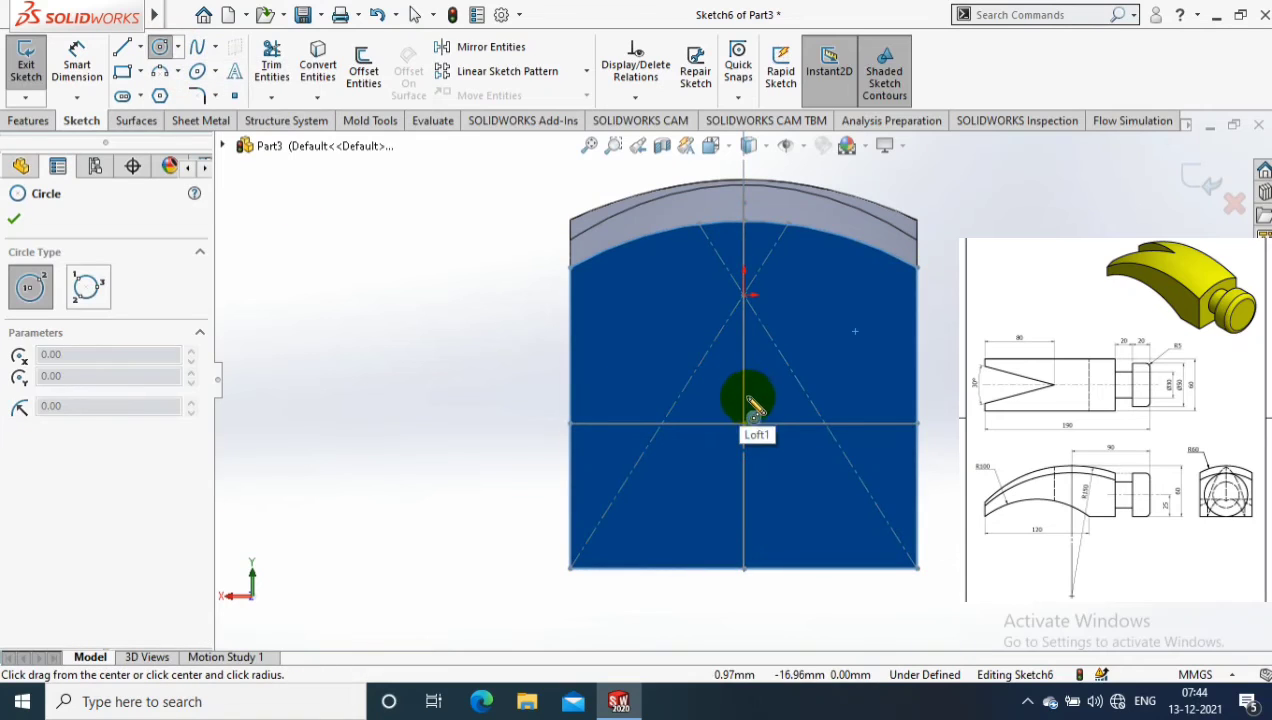
pyautogui.click(744, 396)
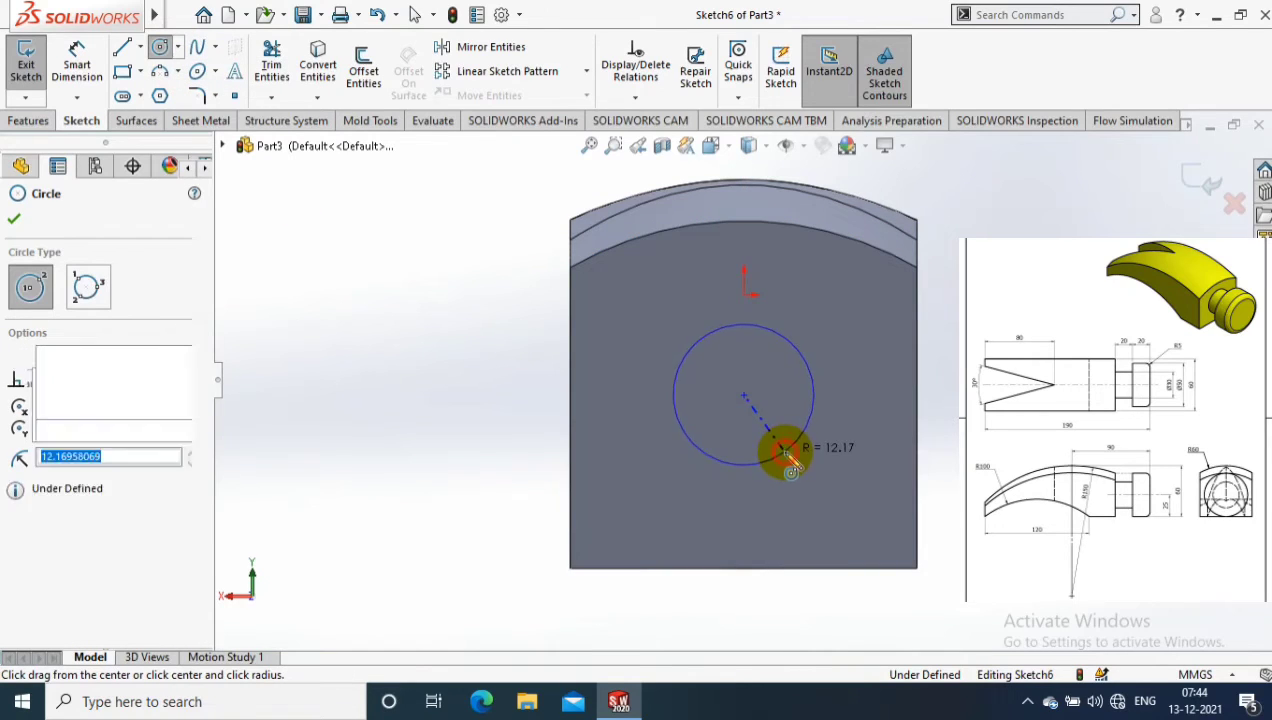
pyautogui.click(792, 442)
pyautogui.click(76, 62)
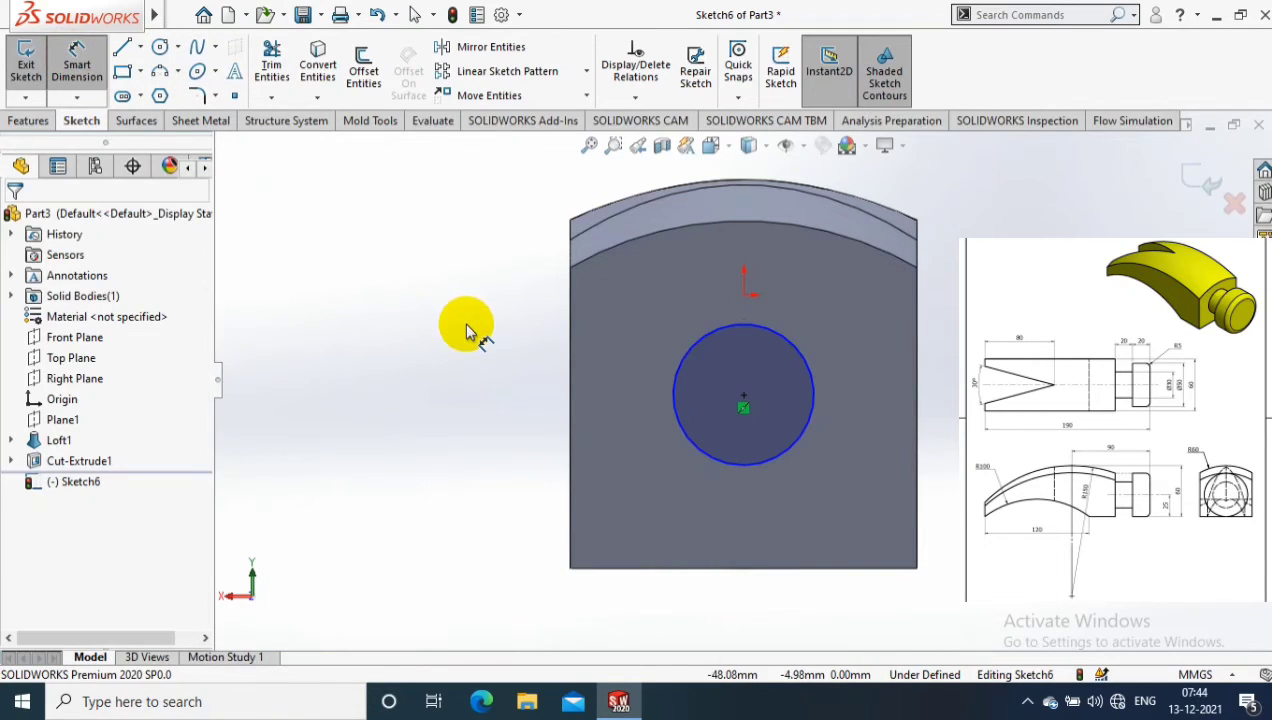
pyautogui.click(680, 357)
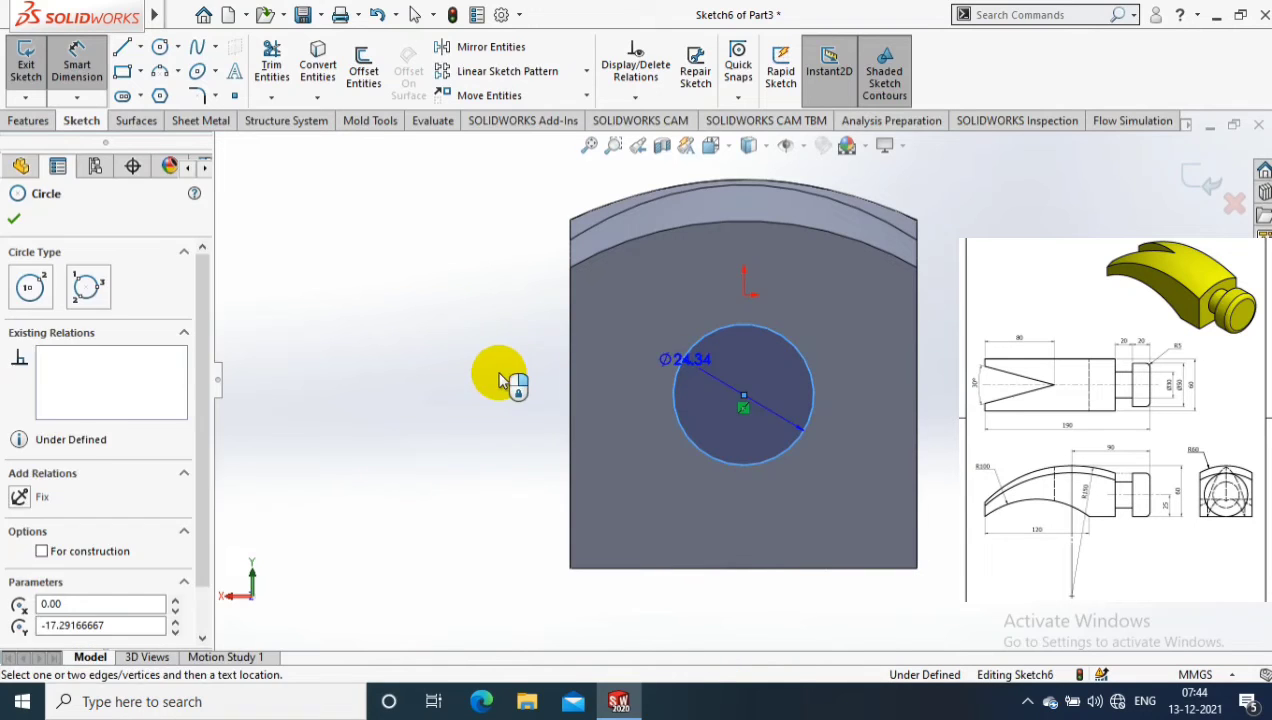
pyautogui.click(460, 465)
pyautogui.write('30')
pyautogui.press('Return')
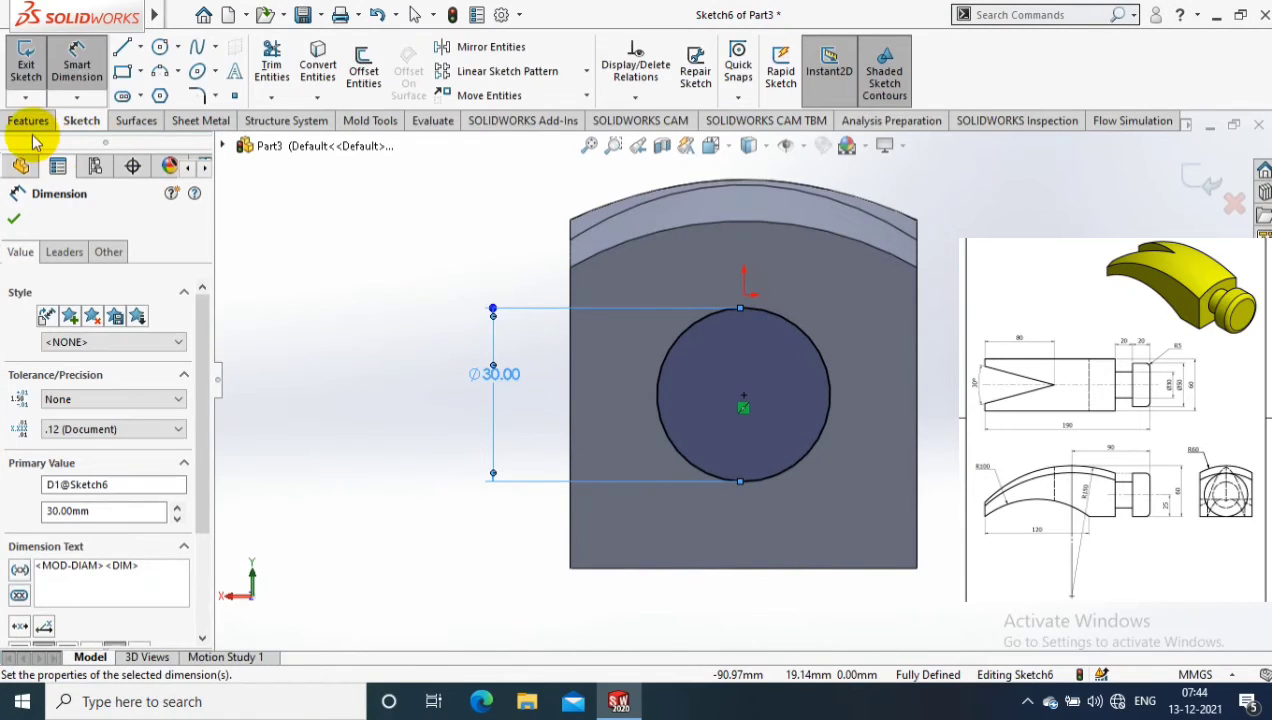
# Step: Extrude the Ø30 circle 20 mm as a boss
pyautogui.click(29, 120)
pyautogui.click(30, 68)
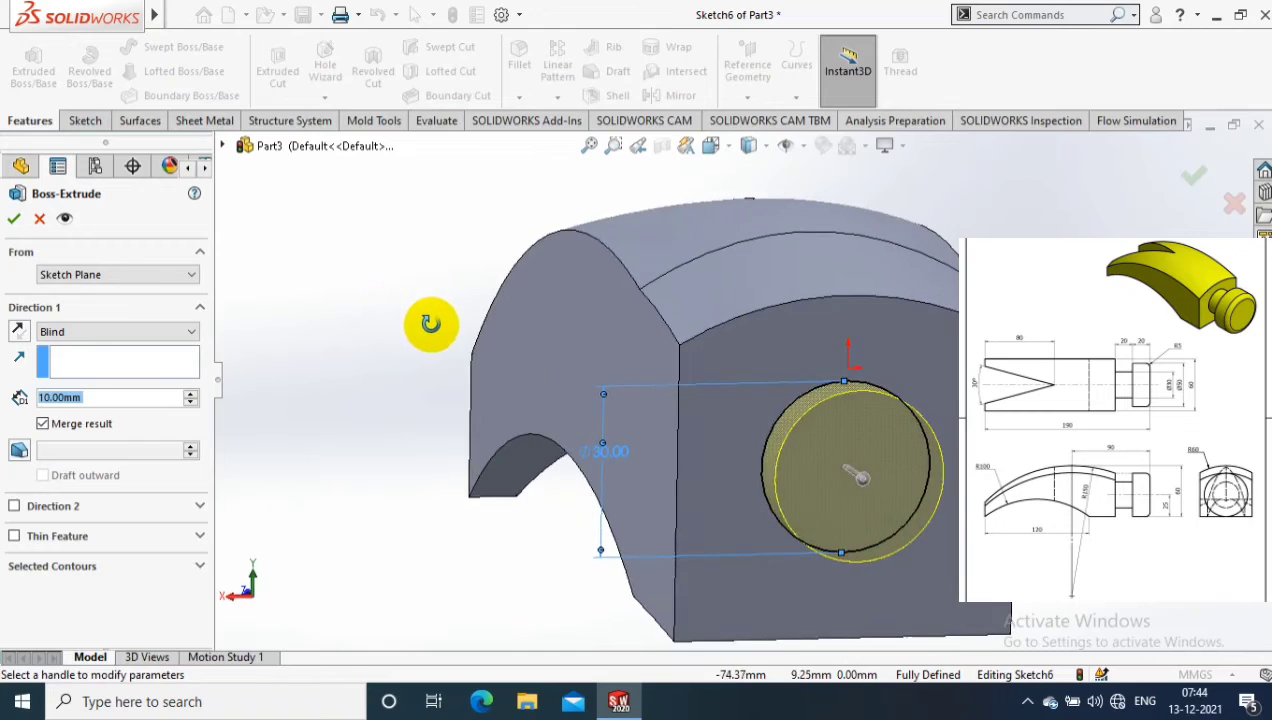
pyautogui.click(105, 398)
pyautogui.write('20')
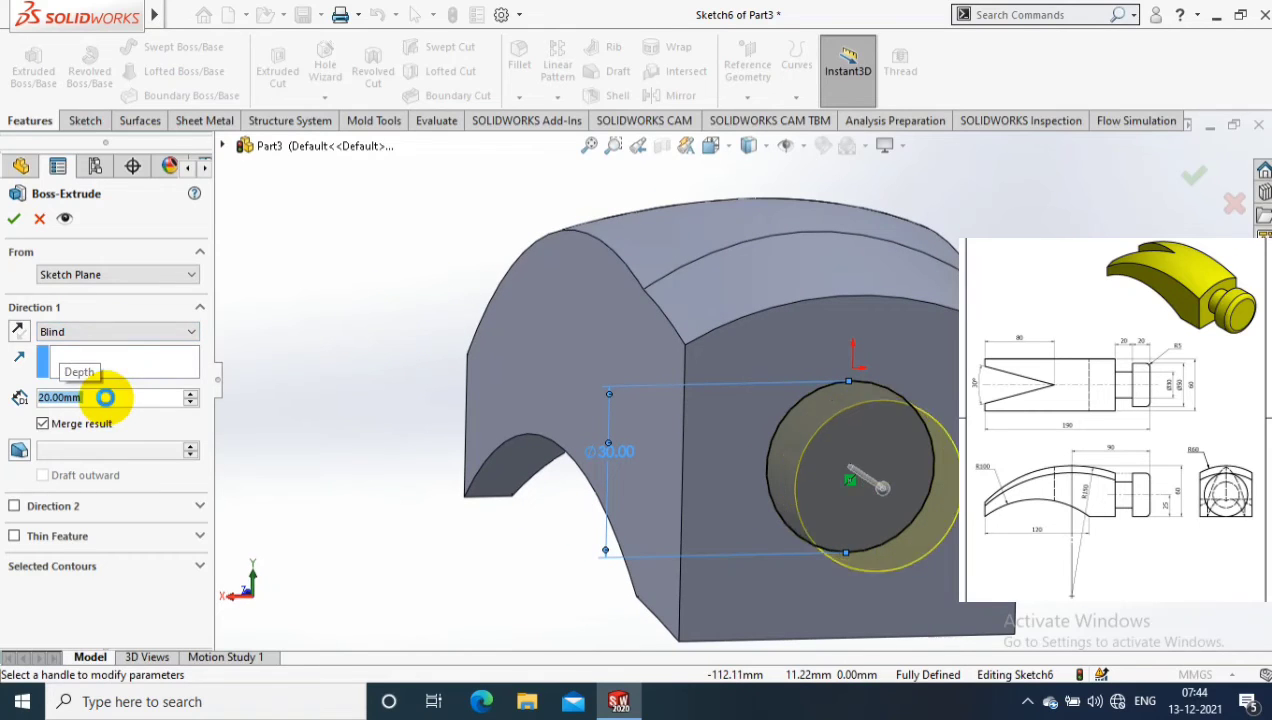
pyautogui.press('Return')
# Step: Sketch a 50 mm diameter circle centred at the origin on the boss face
pyautogui.rightClick(899, 512)
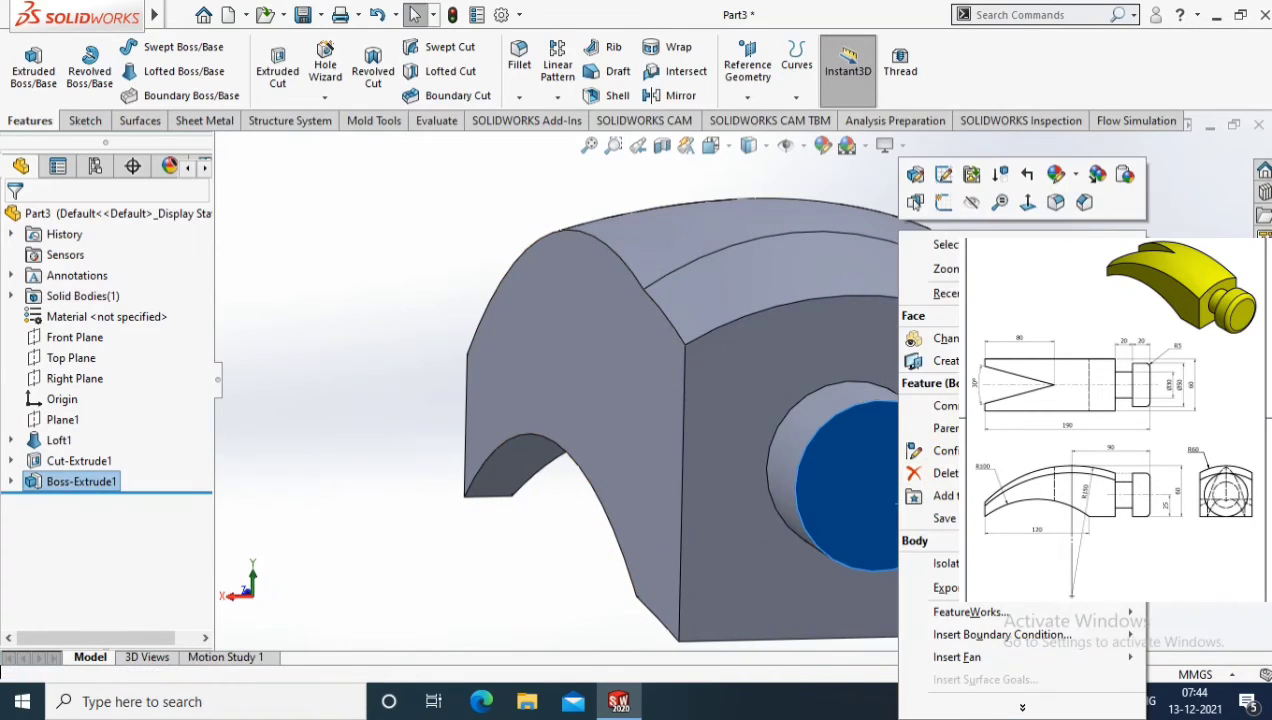
pyautogui.click(1028, 204)
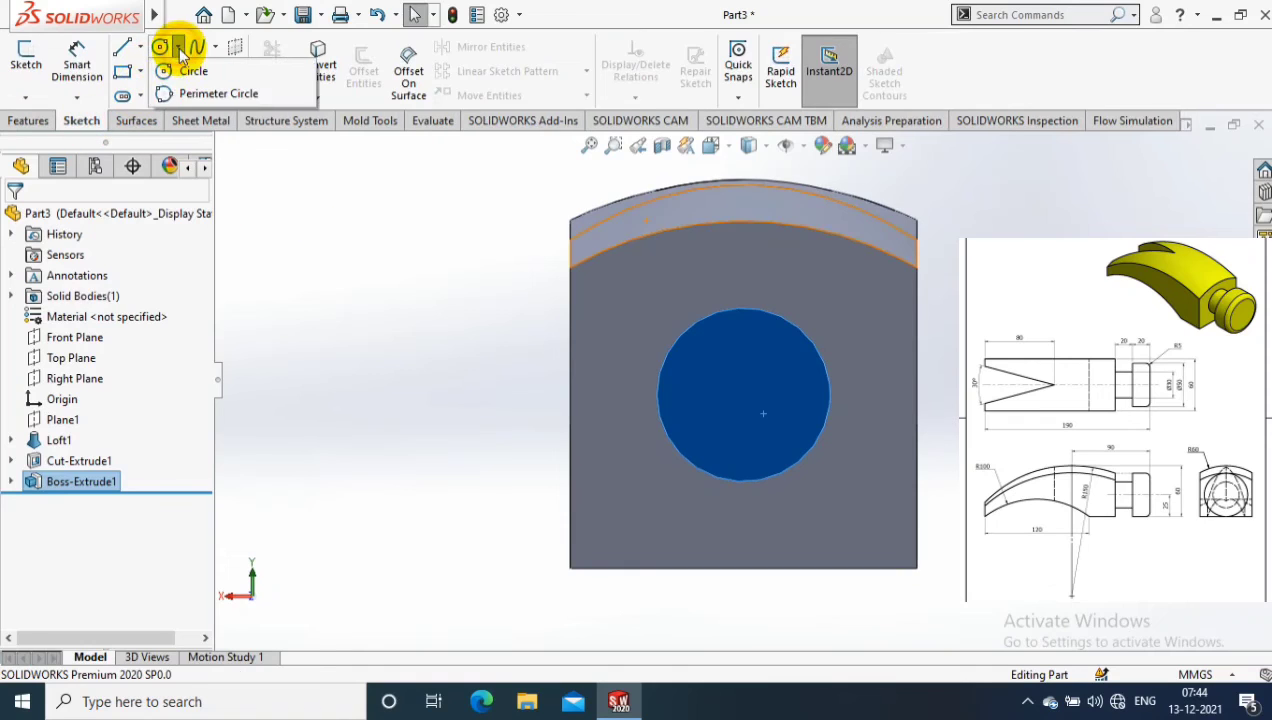
pyautogui.click(192, 71)
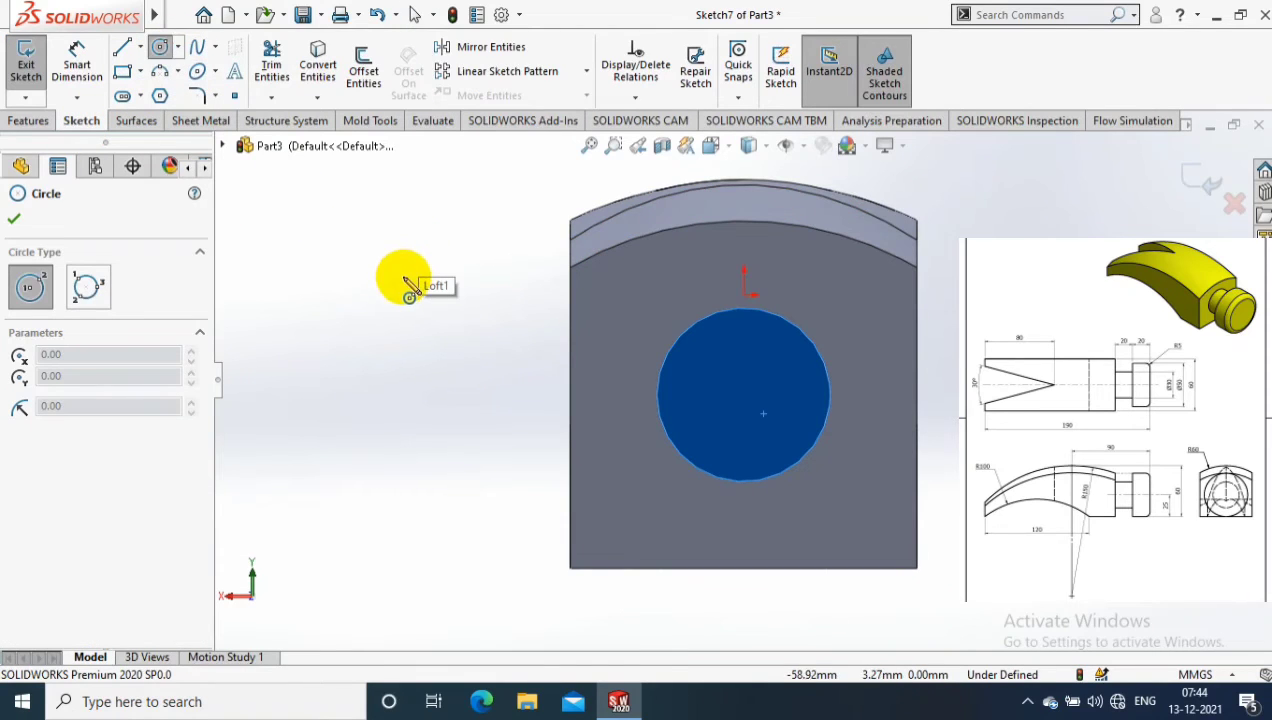
pyautogui.scroll(-1, 463, 345)
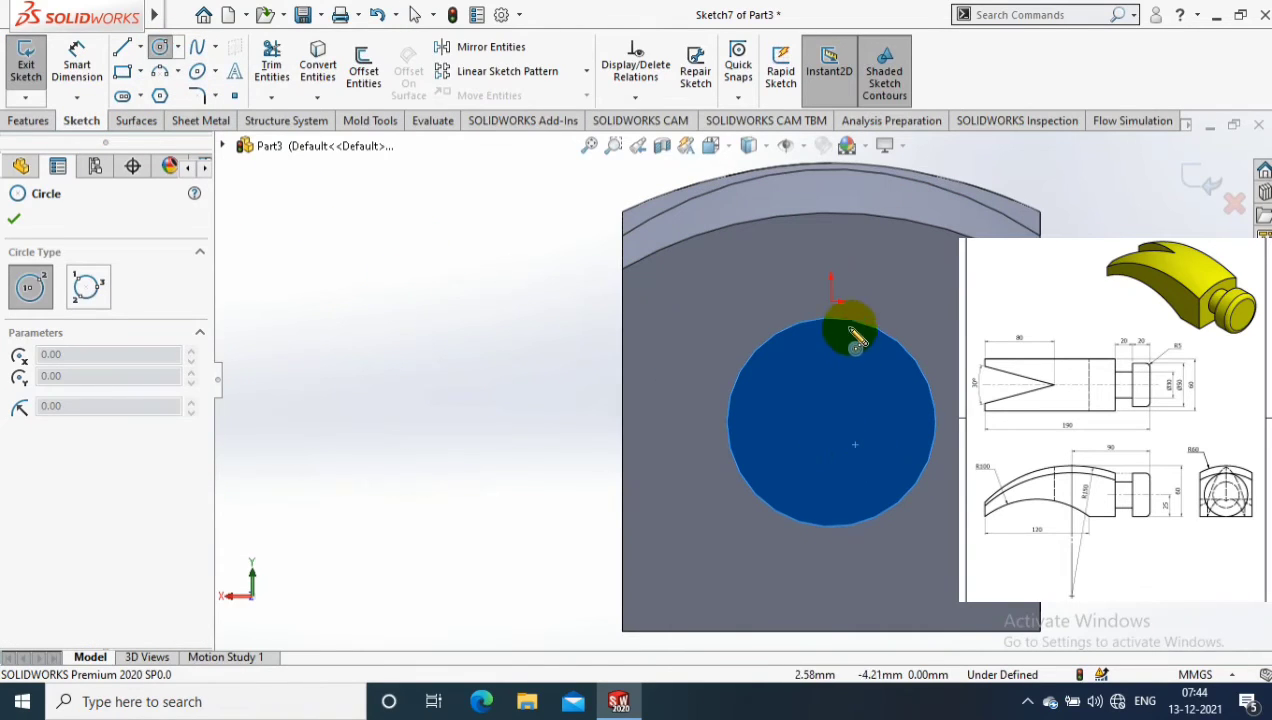
pyautogui.click(830, 422)
pyautogui.click(942, 522)
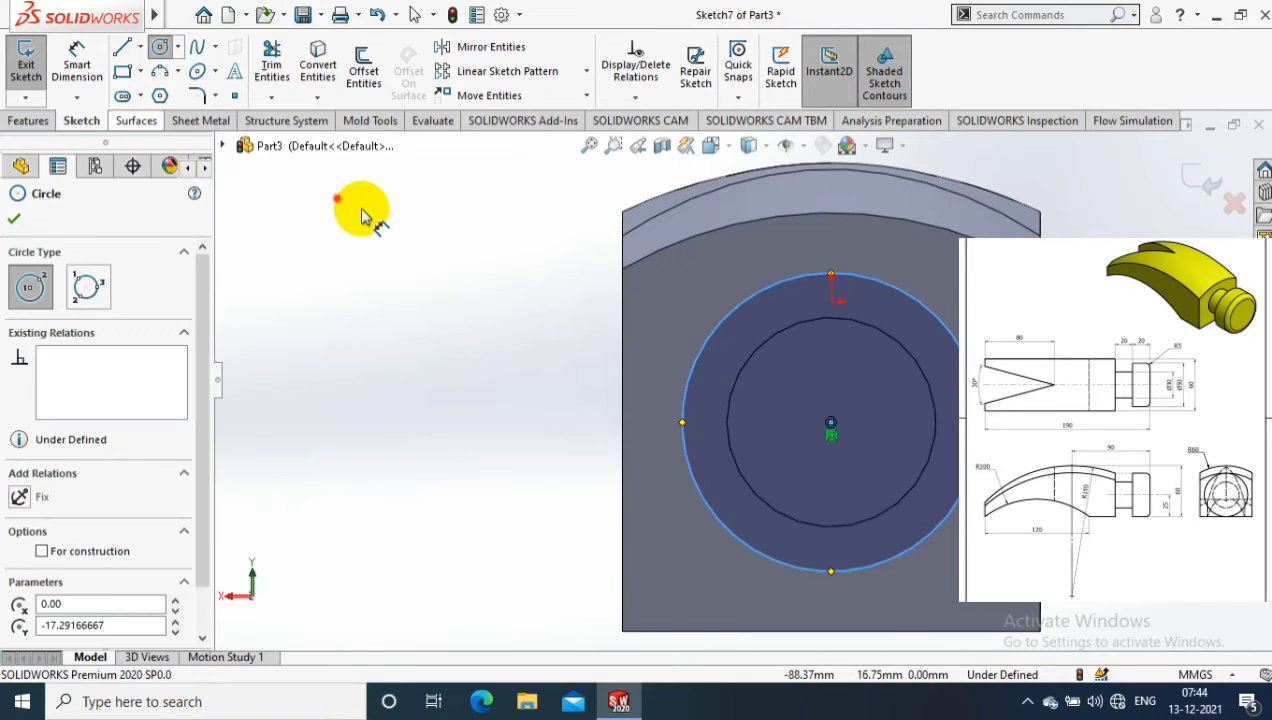
pyautogui.click(337, 197)
pyautogui.click(714, 345)
pyautogui.click(466, 361)
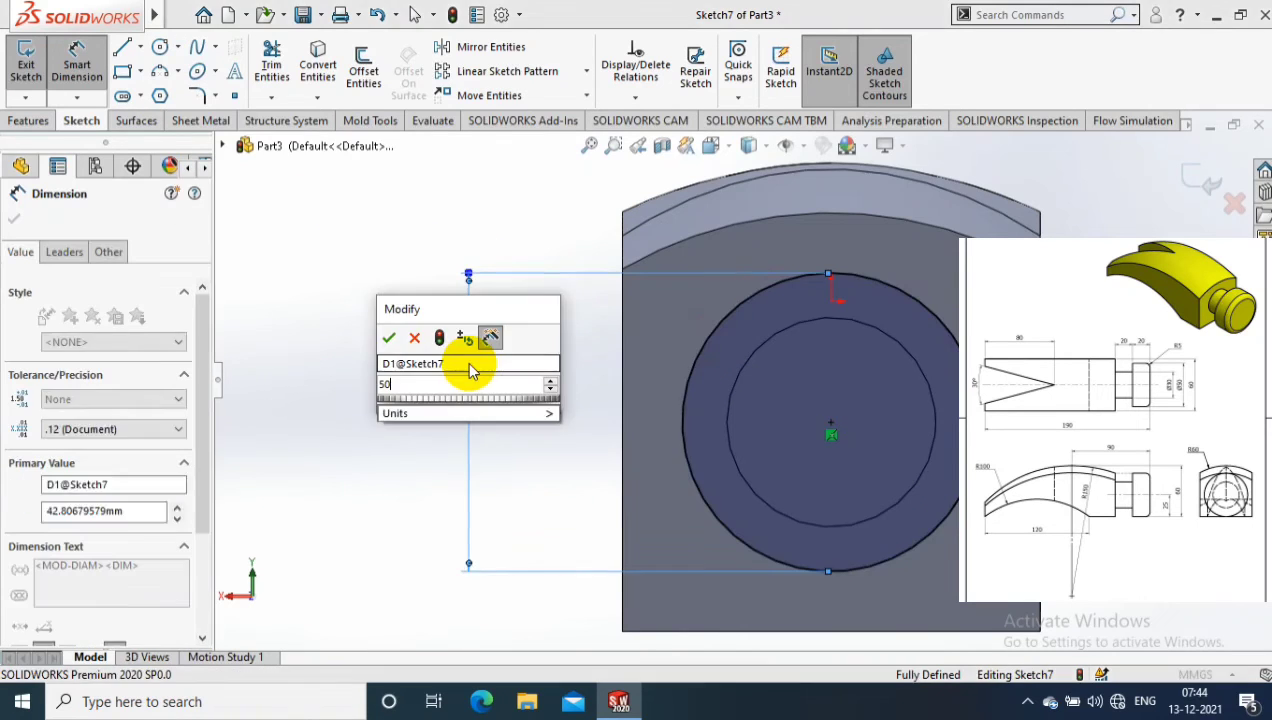
pyautogui.write('50')
pyautogui.press('Return')
# Step: Extrude the Ø50 circle 20 mm as a second boss
pyautogui.click(25, 68)
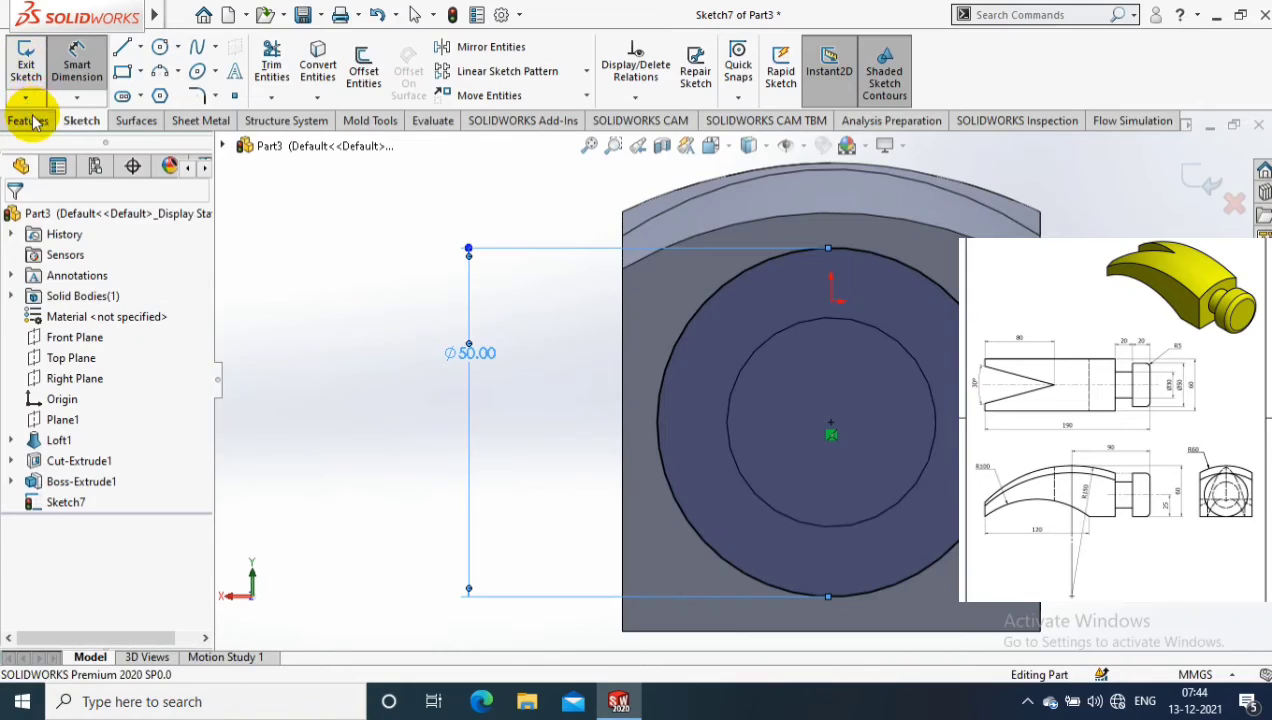
pyautogui.click(28, 120)
pyautogui.click(30, 70)
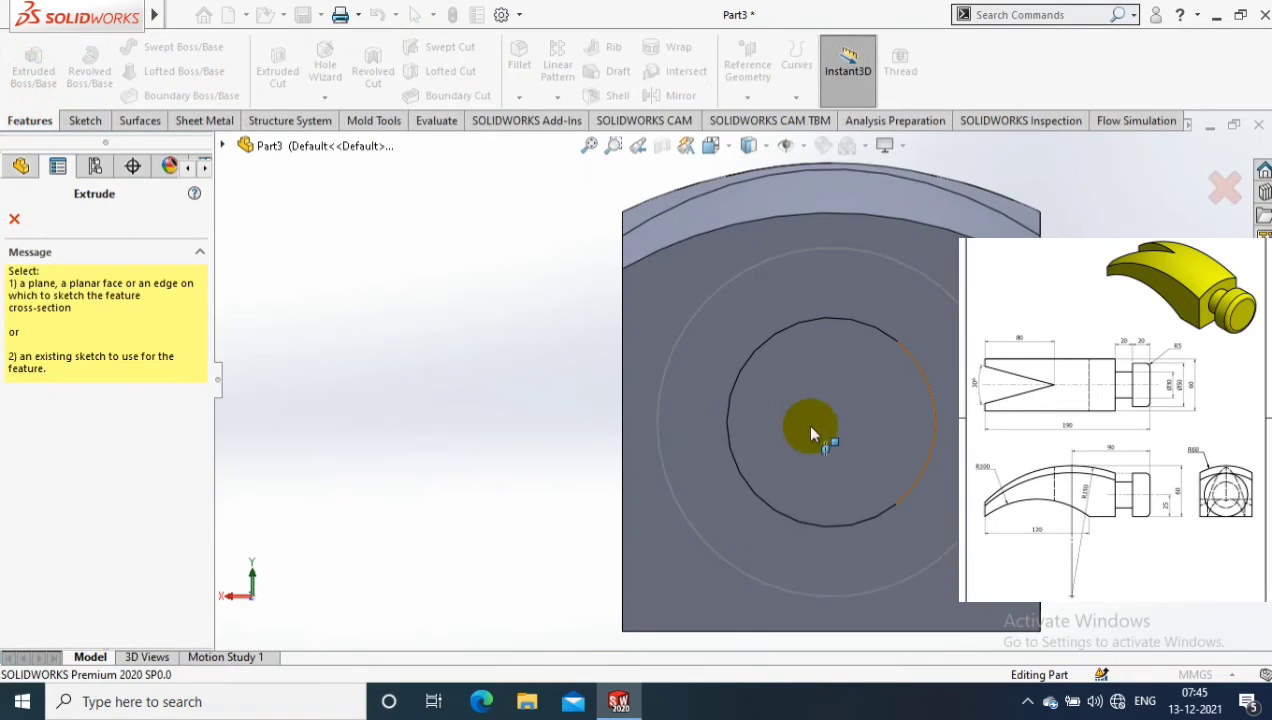
pyautogui.click(671, 356)
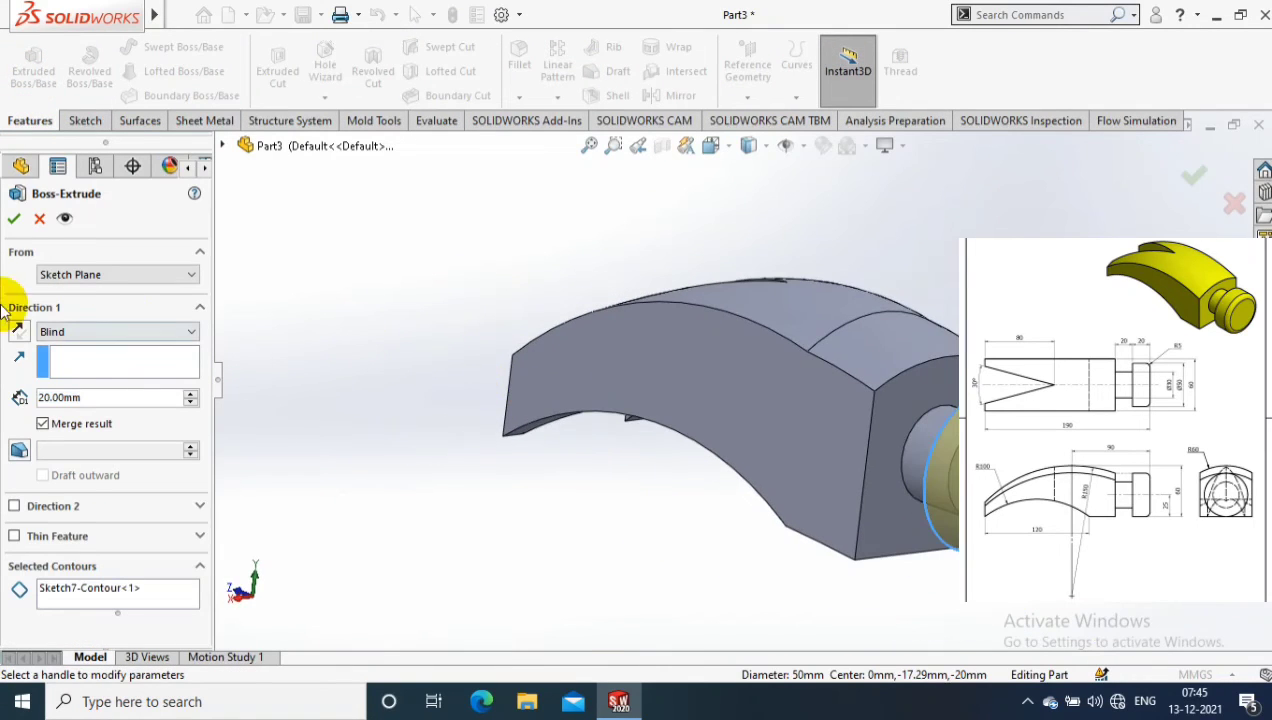
pyautogui.click(14, 220)
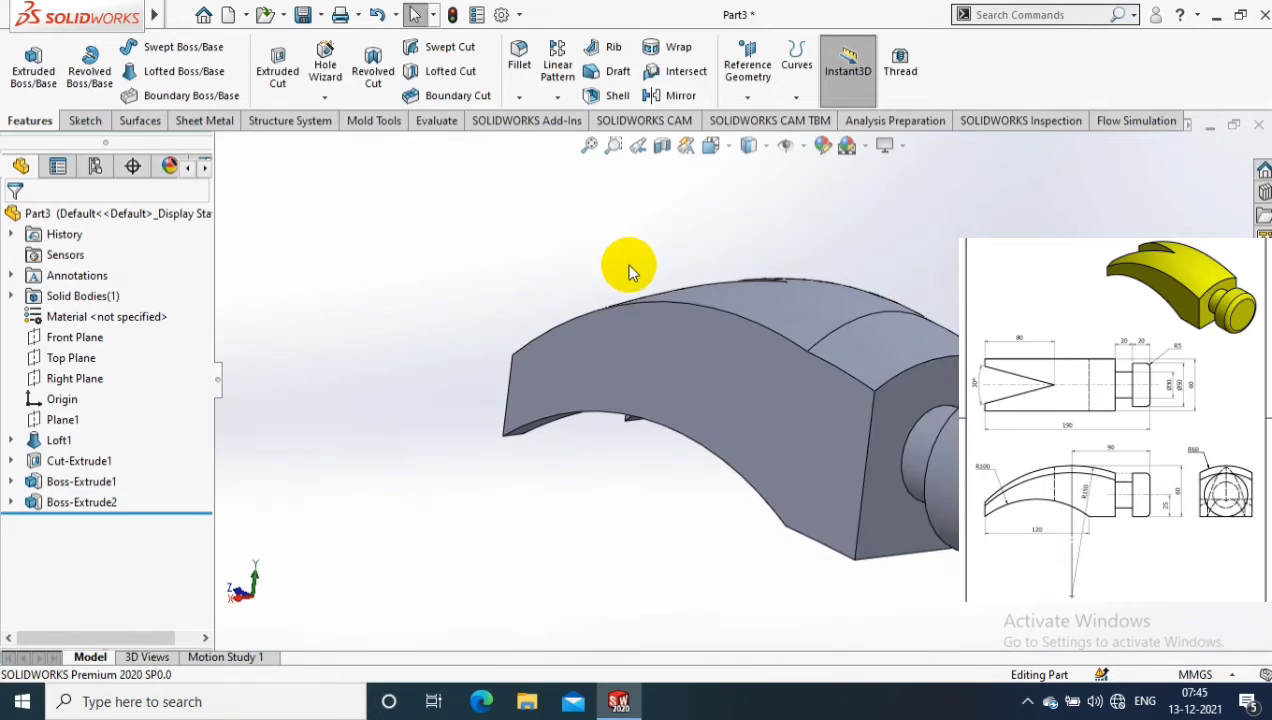
# Step: Fillet the Ø50 boss's outer circular edge with a 5 mm radius
pyautogui.click(521, 106)
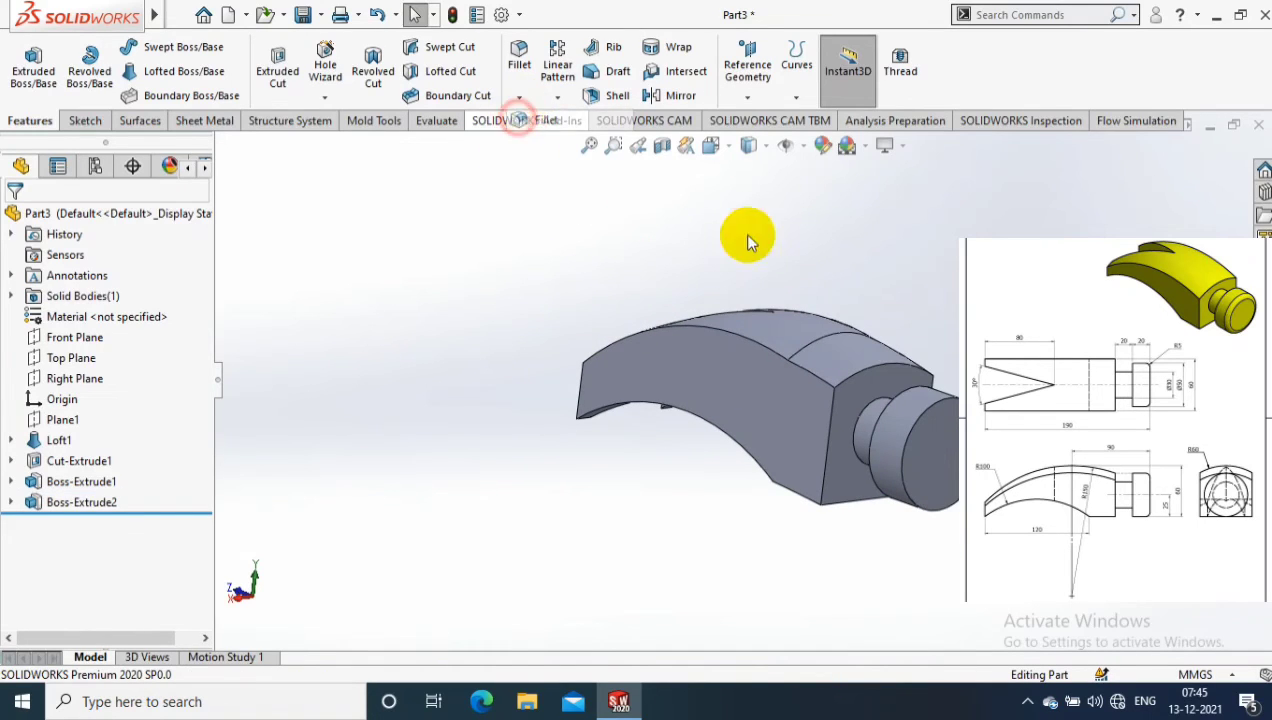
pyautogui.scroll(-3, 960, 397)
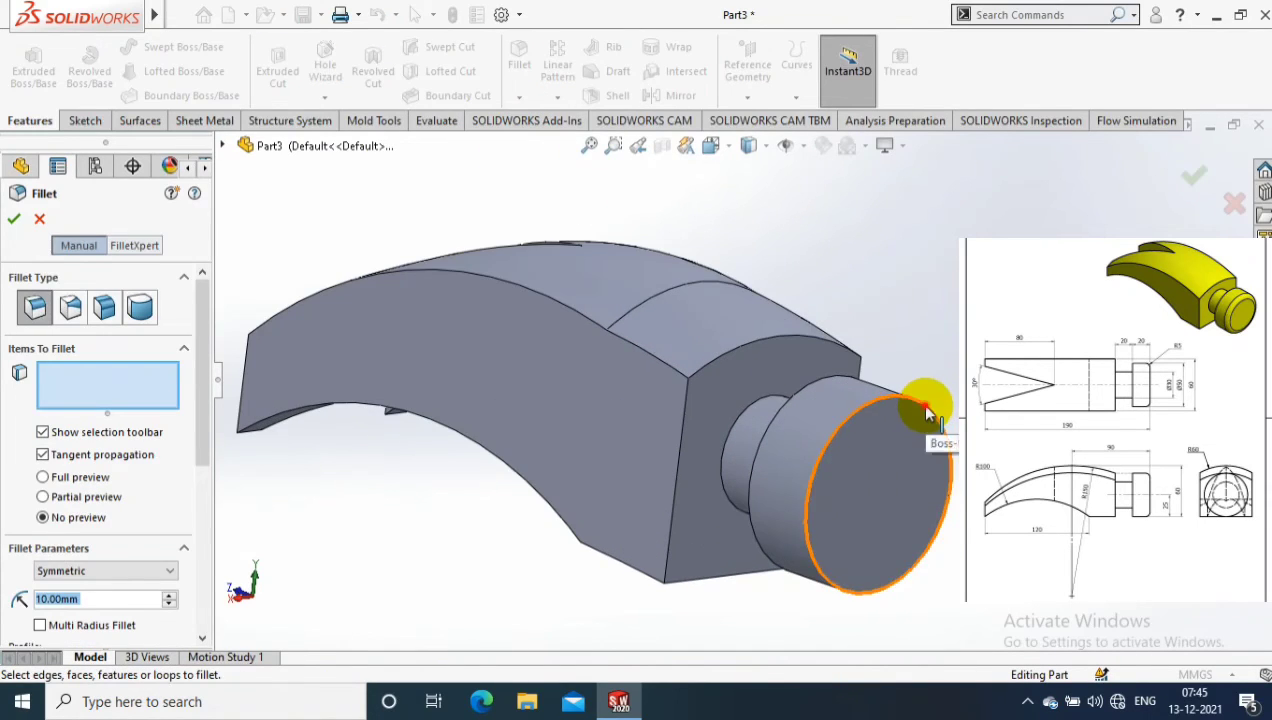
pyautogui.click(927, 412)
pyautogui.write('5')
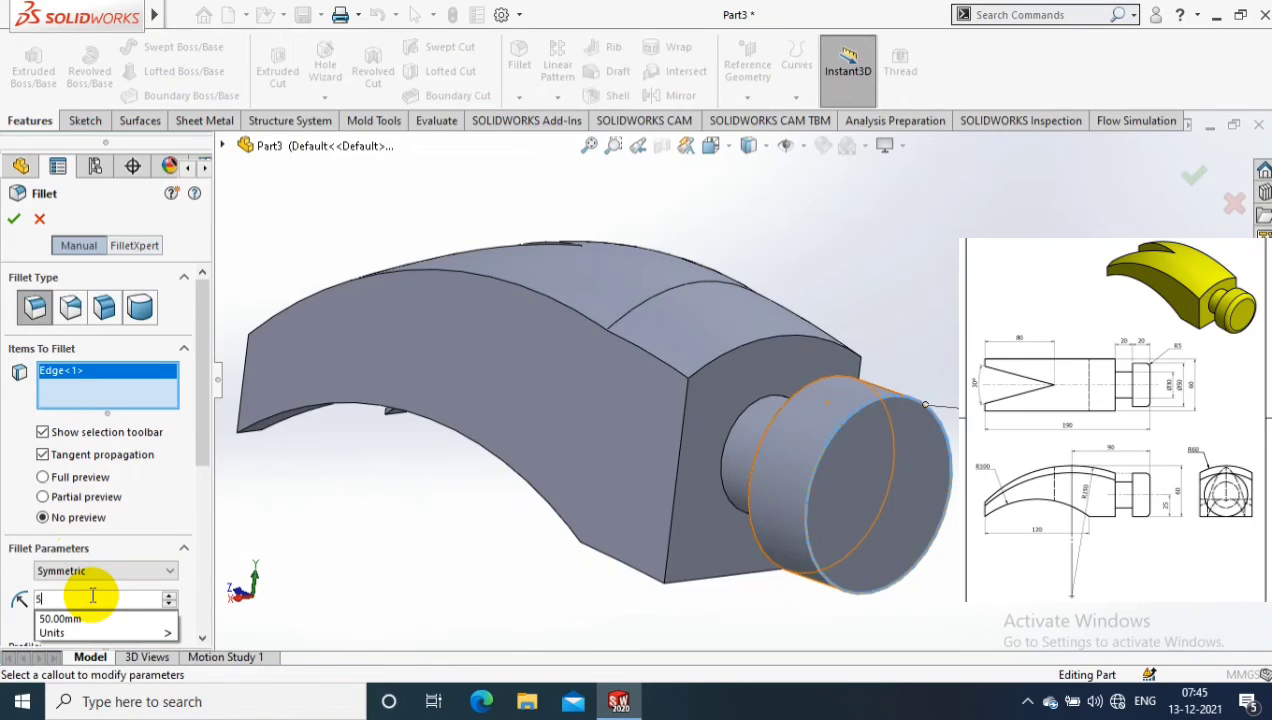
pyautogui.click(14, 222)
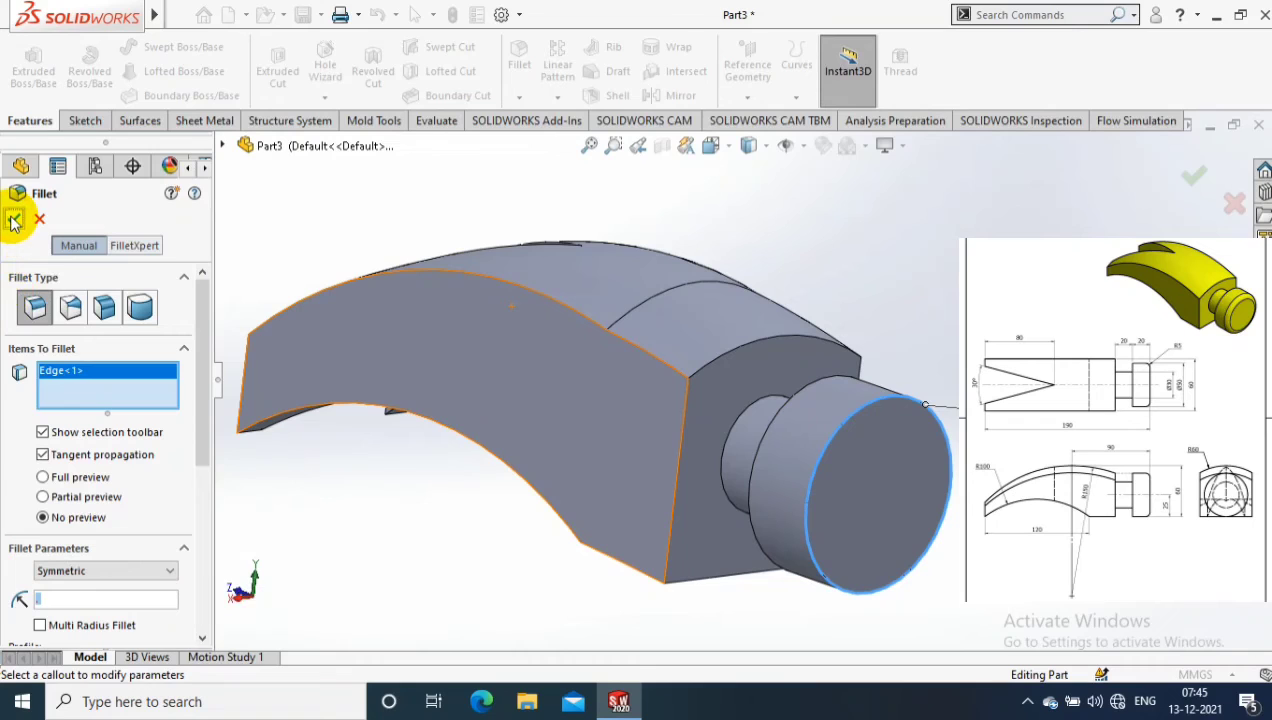
pyautogui.click(53, 600)
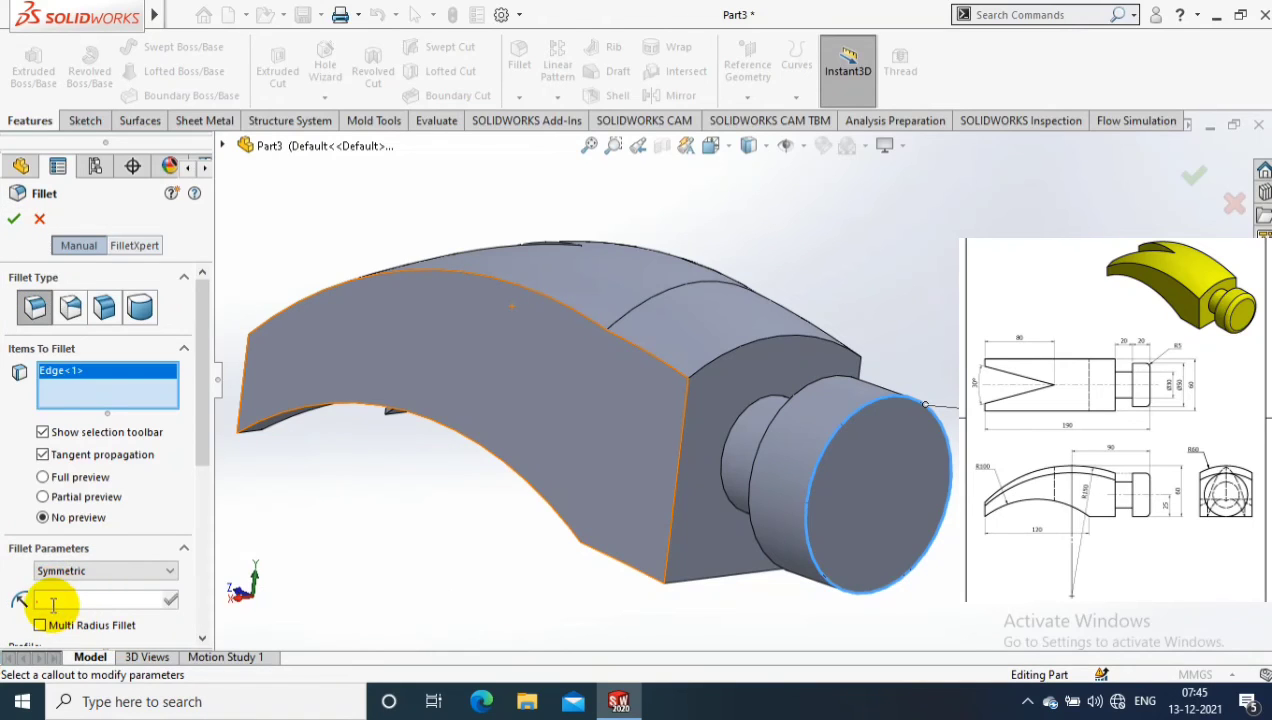
pyautogui.write('5.00mm')
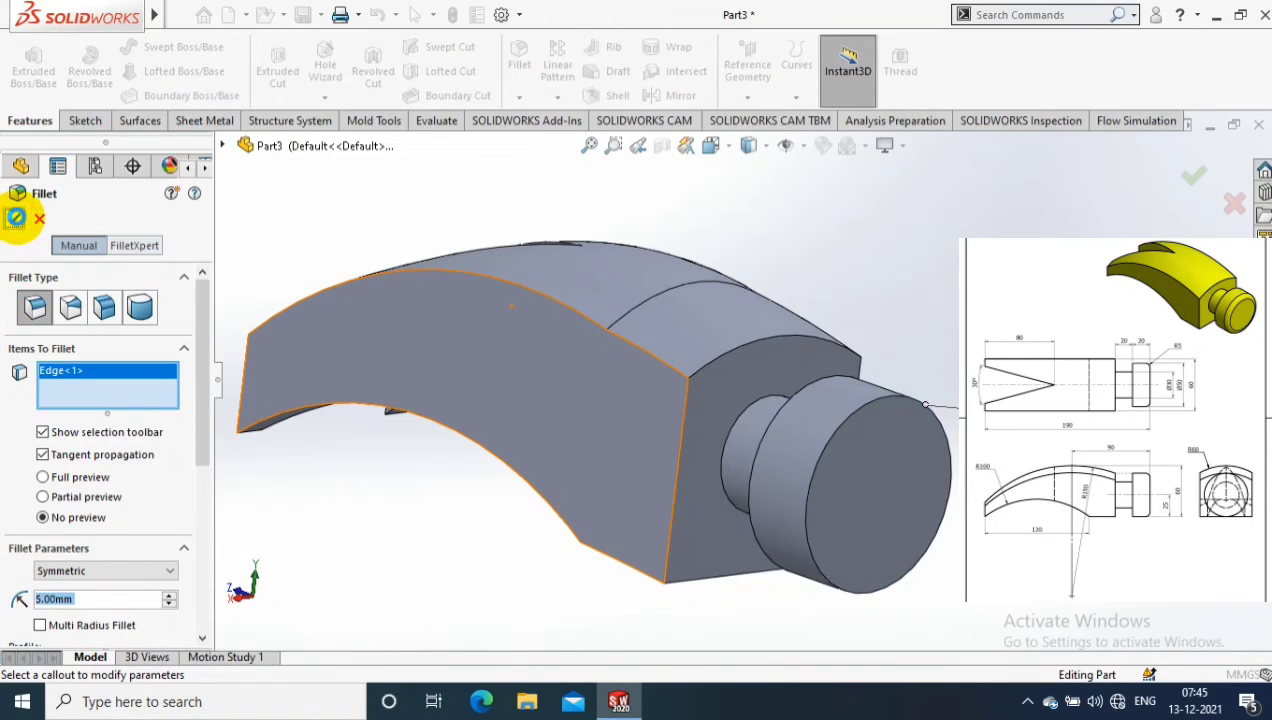
pyautogui.press('Return')
pyautogui.moveTo(921, 308)
pyautogui.mouseDown(button='middle')
pyautogui.moveTo(736, 551)
pyautogui.moveTo(798, 528)
pyautogui.moveTo(767, 284)
pyautogui.mouseUp(button='middle')
# Step: Apply a yellow colour appearance to the entire hammer head body, then rotate the view to check it
pyautogui.scroll(-2, 744, 369)
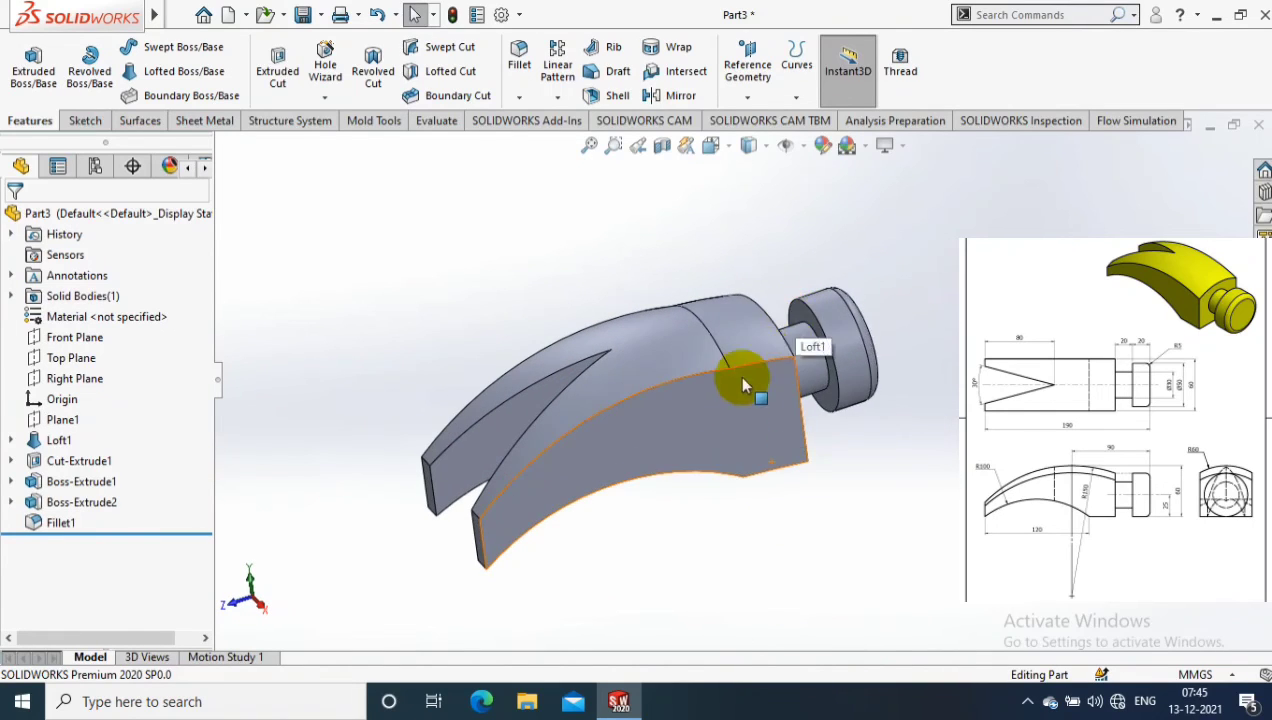
pyautogui.rightClick(744, 369)
pyautogui.click(863, 149)
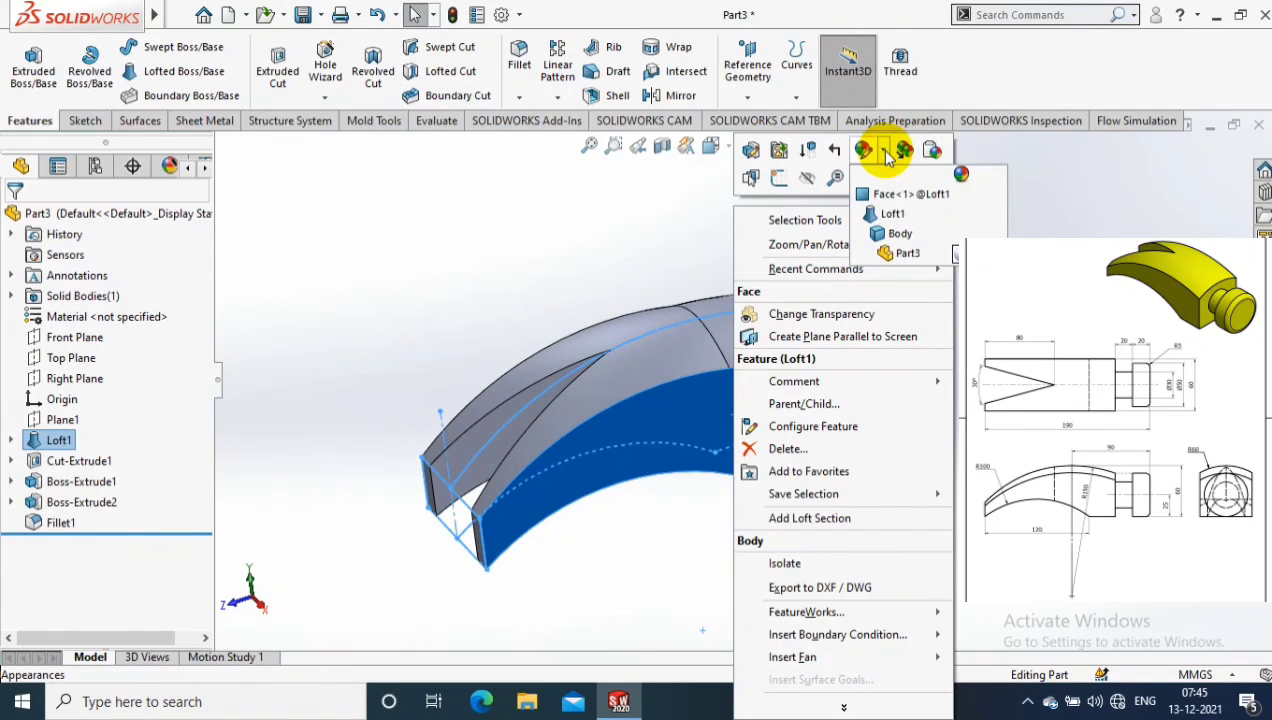
pyautogui.click(849, 228)
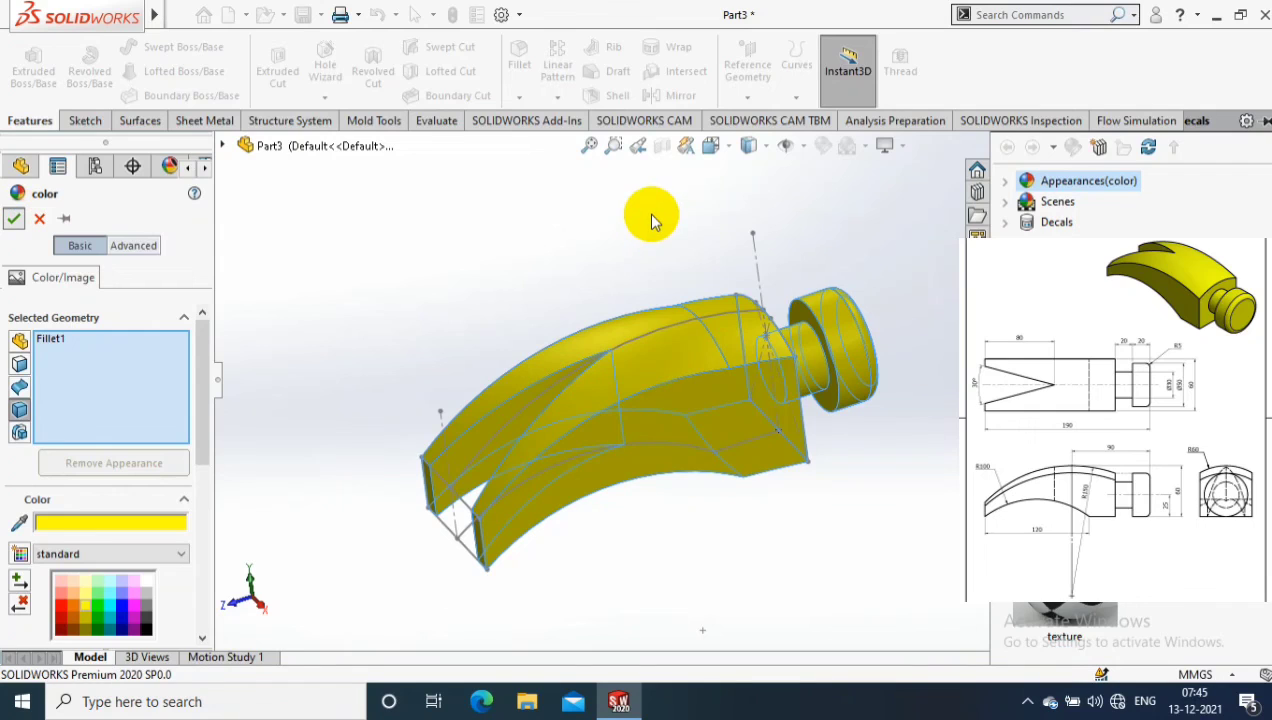
pyautogui.press('Return')
pyautogui.moveTo(652, 220); pyautogui.dragTo(785, 245, button='middle')
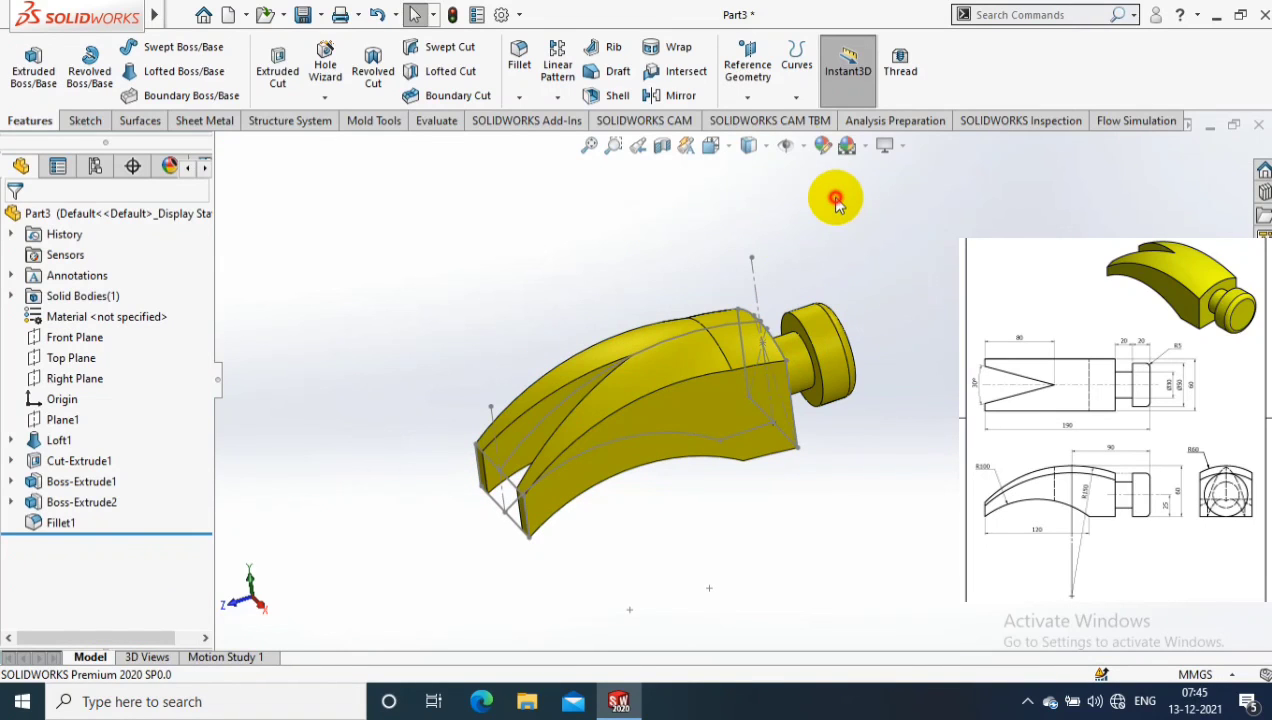